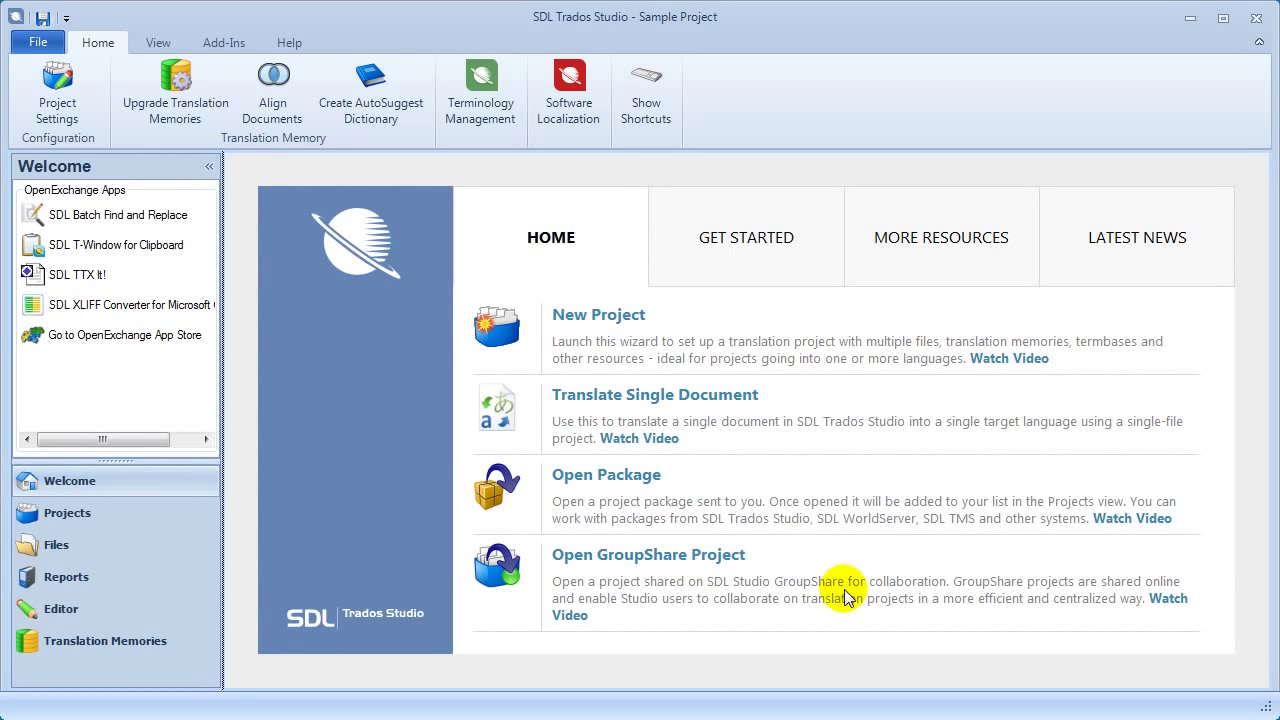
Browse the Welcome page's getting-started videos, additional resources and latest news, then return home.
{"action": "left_click", "coordinate": [742, 240]}
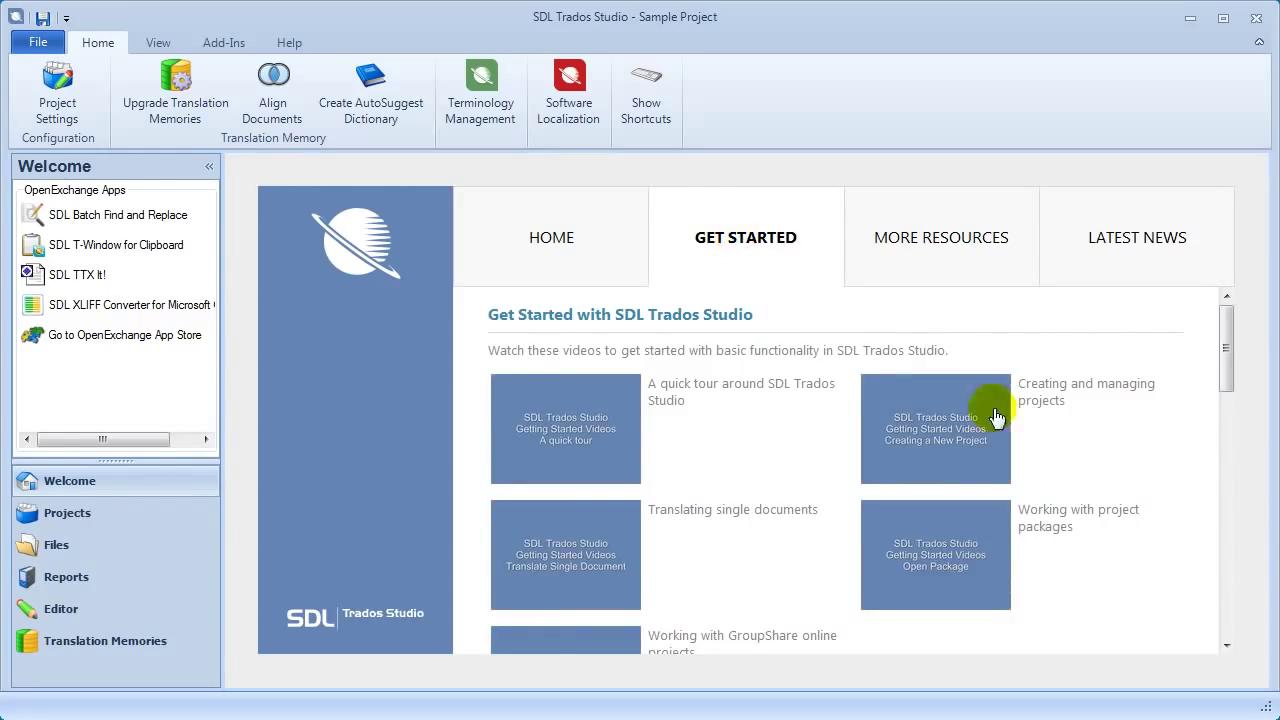
{"action": "left_click_drag", "start_coordinate": [1226, 350], "coordinate": [1226, 465]}
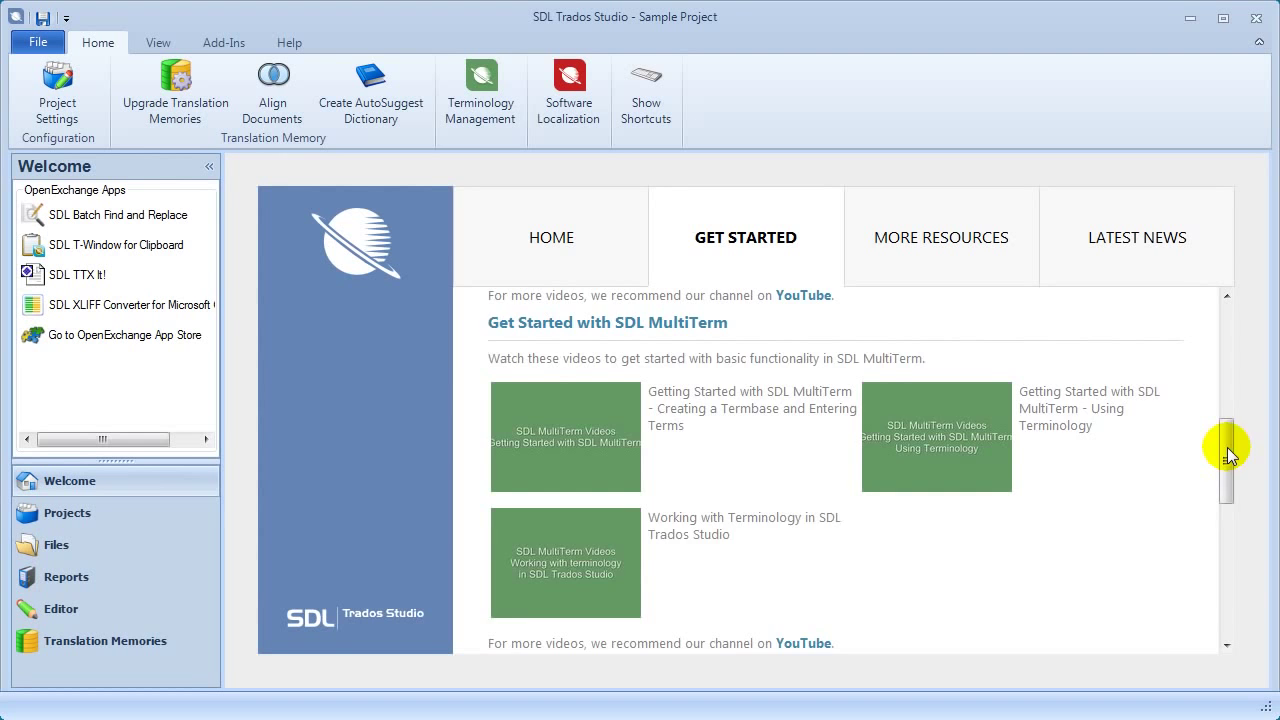
{"action": "left_click_drag", "start_coordinate": [1227, 453], "coordinate": [1228, 591]}
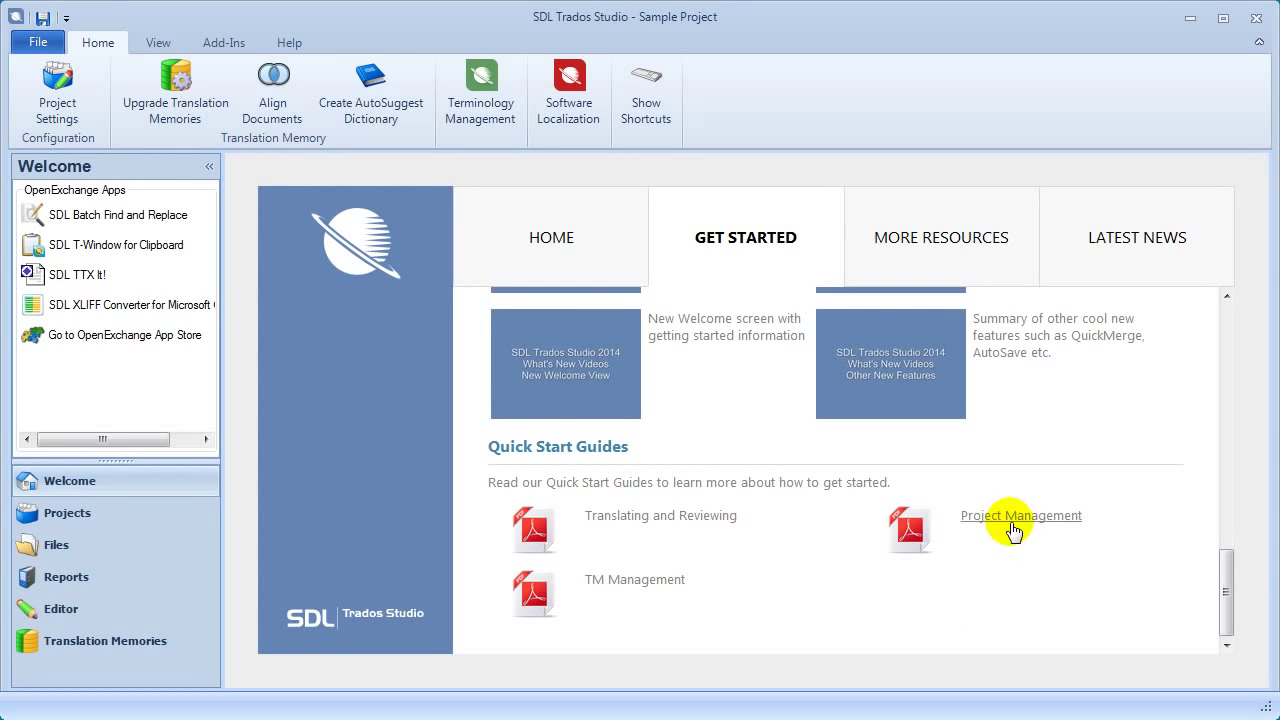
{"action": "left_click", "coordinate": [955, 274]}
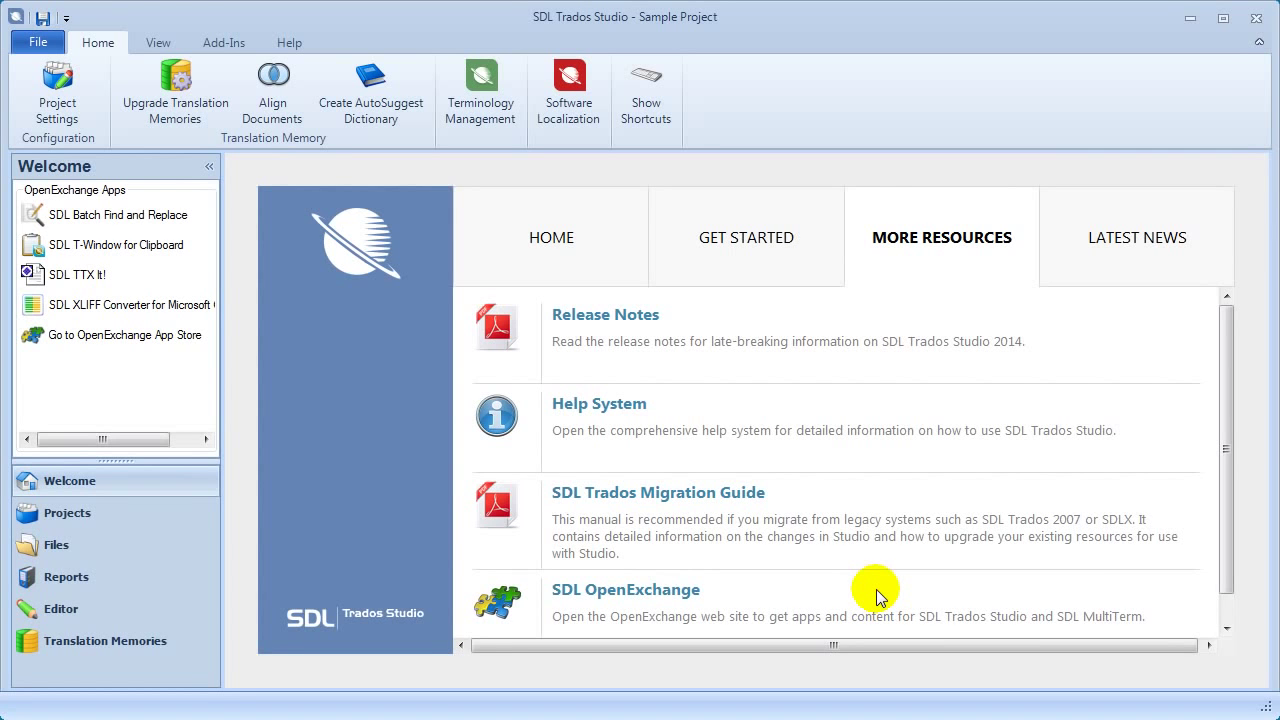
{"action": "left_click", "coordinate": [1128, 243]}
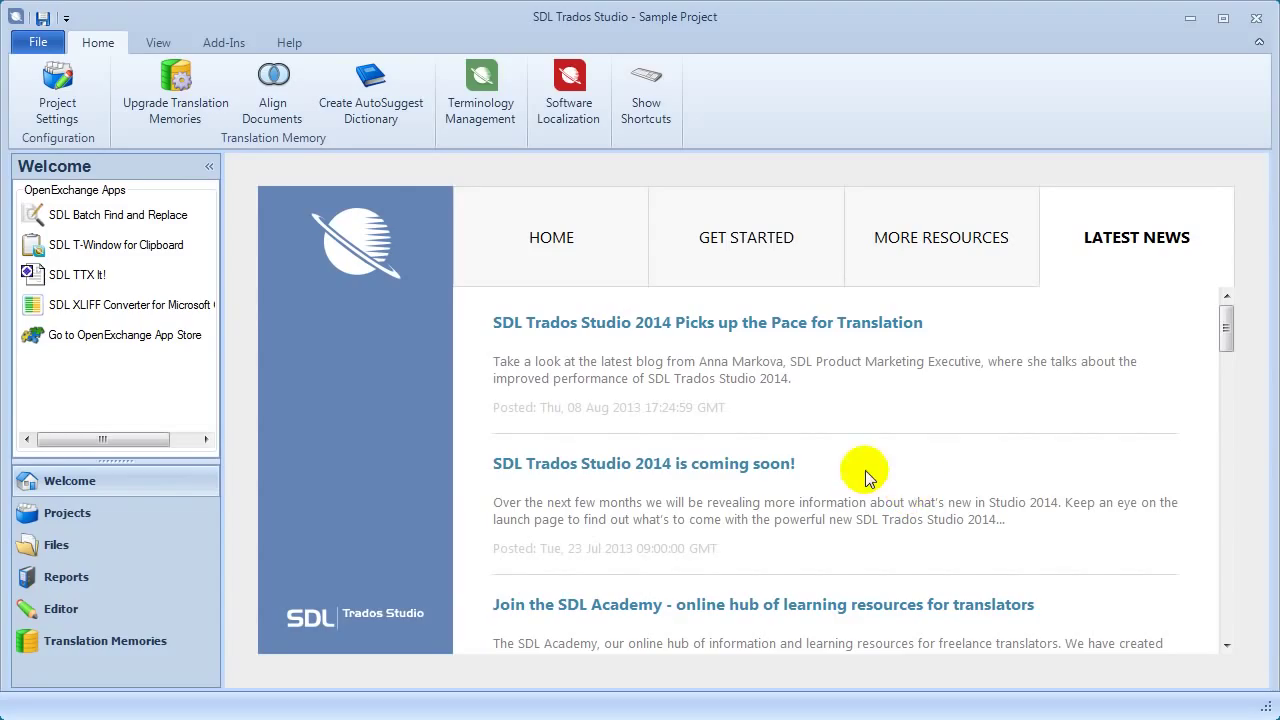
{"action": "left_click", "coordinate": [562, 237]}
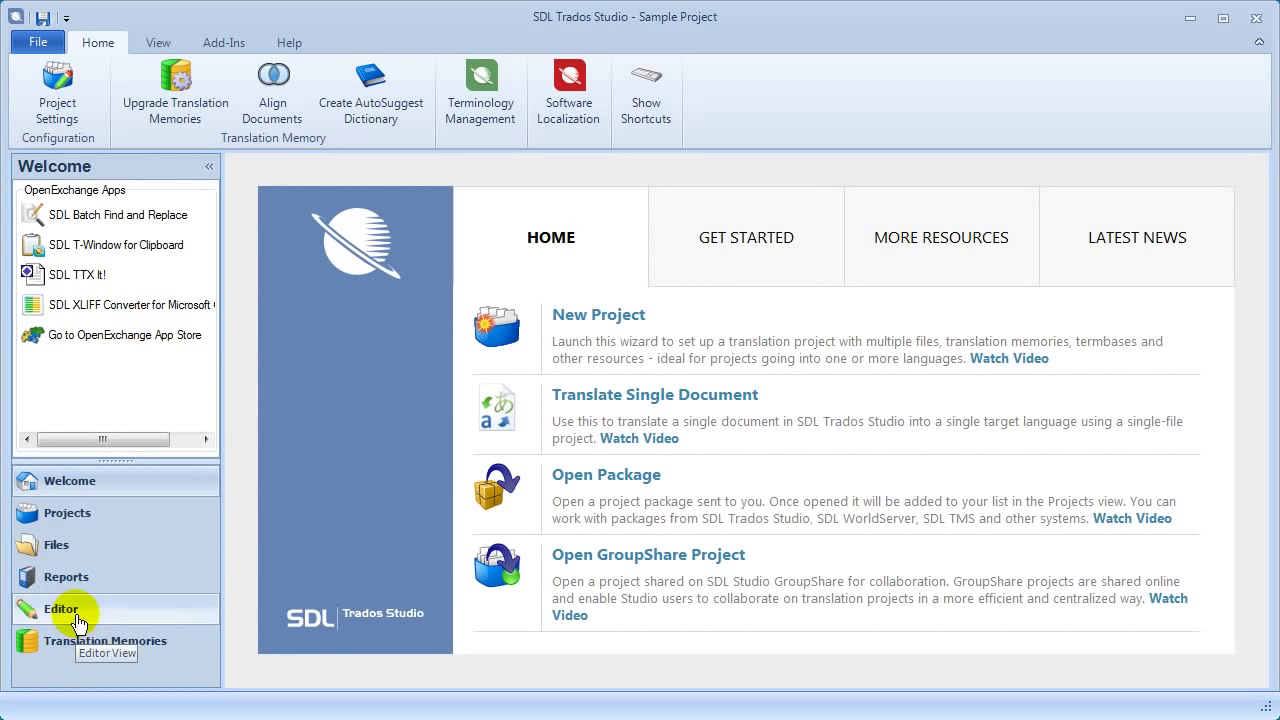
Check Sample Project's analysis statistics in the Projects list, then show its German files.
{"action": "left_click", "coordinate": [89, 526]}
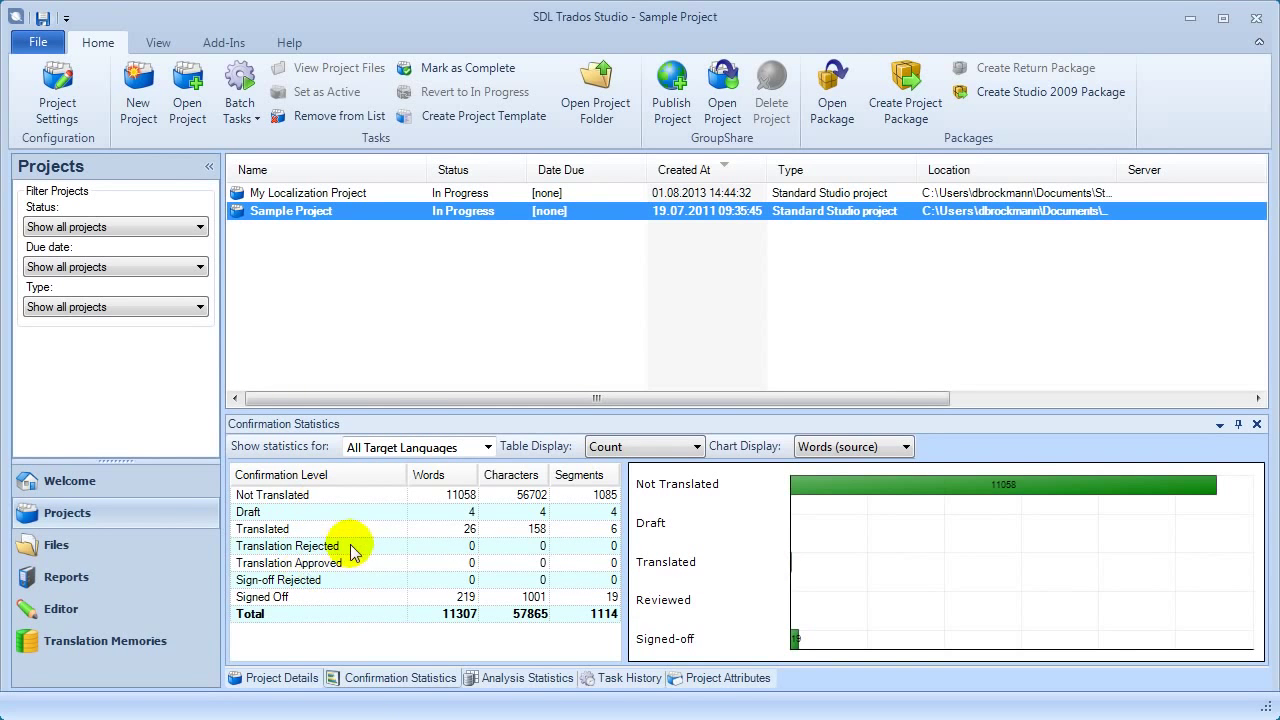
{"action": "left_click", "coordinate": [526, 679]}
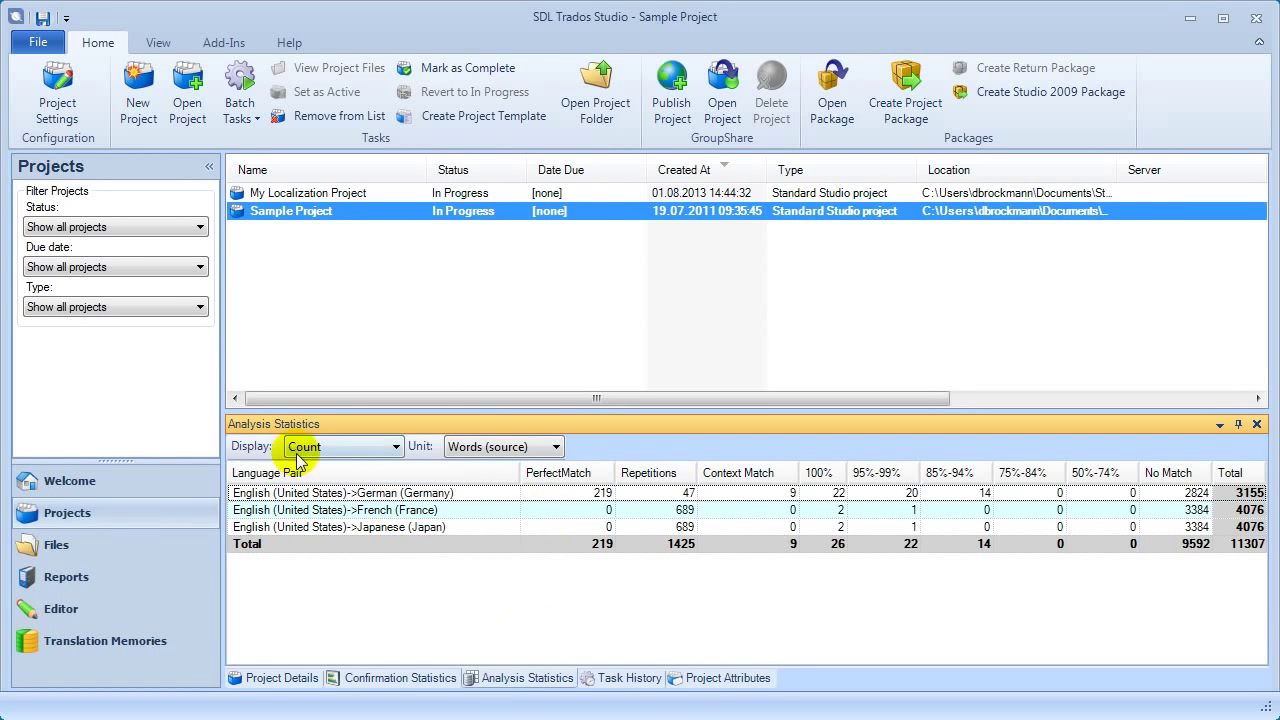
{"action": "left_click", "coordinate": [152, 546]}
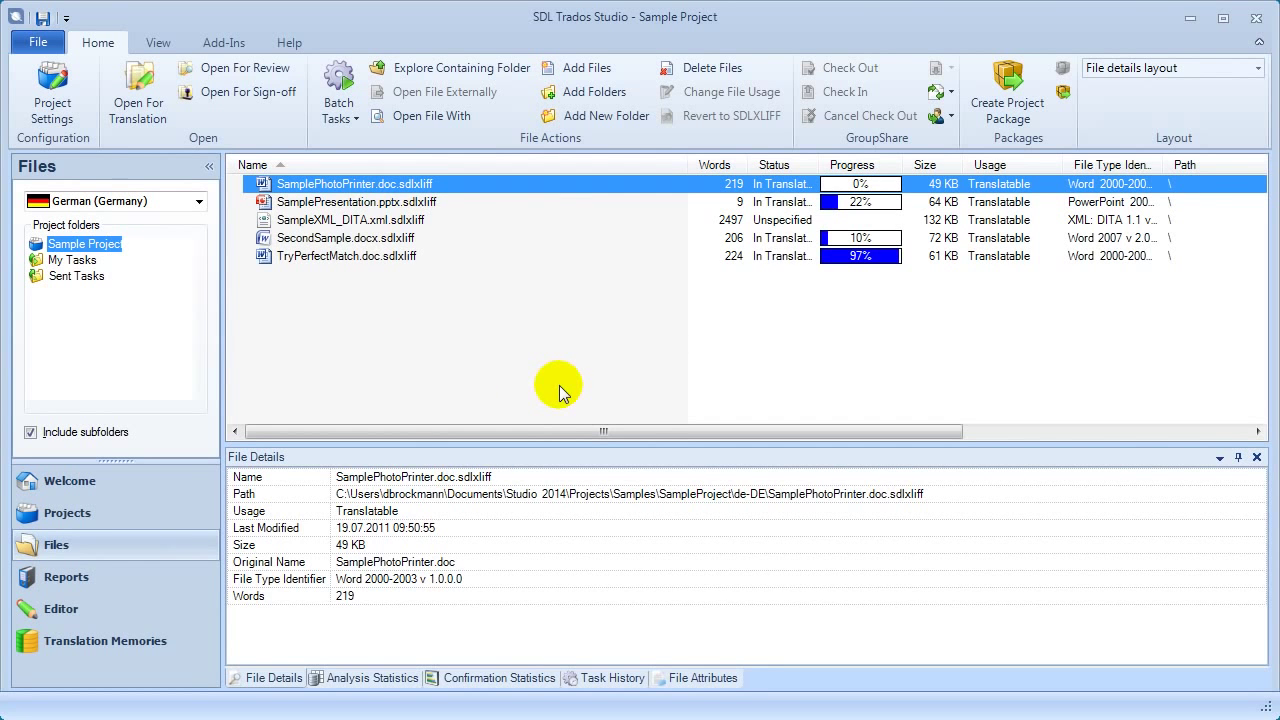
{"action": "left_click", "coordinate": [100, 516]}
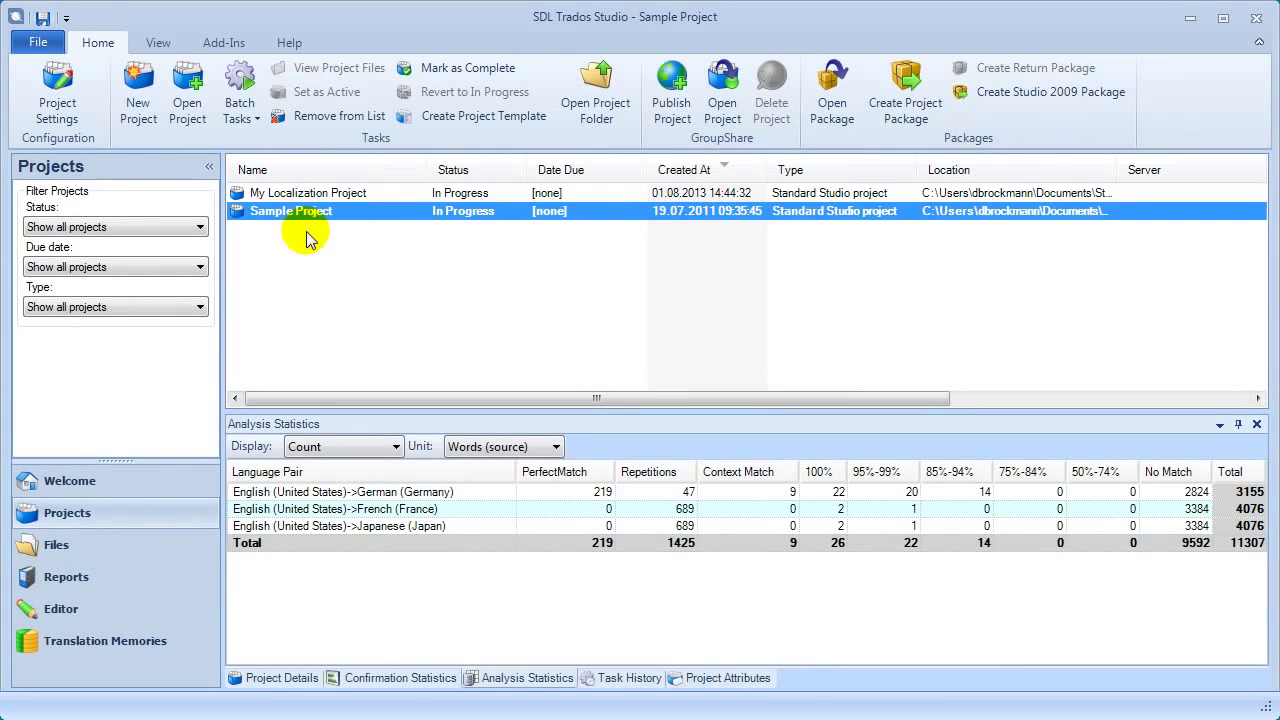
{"action": "left_click", "coordinate": [24, 544]}
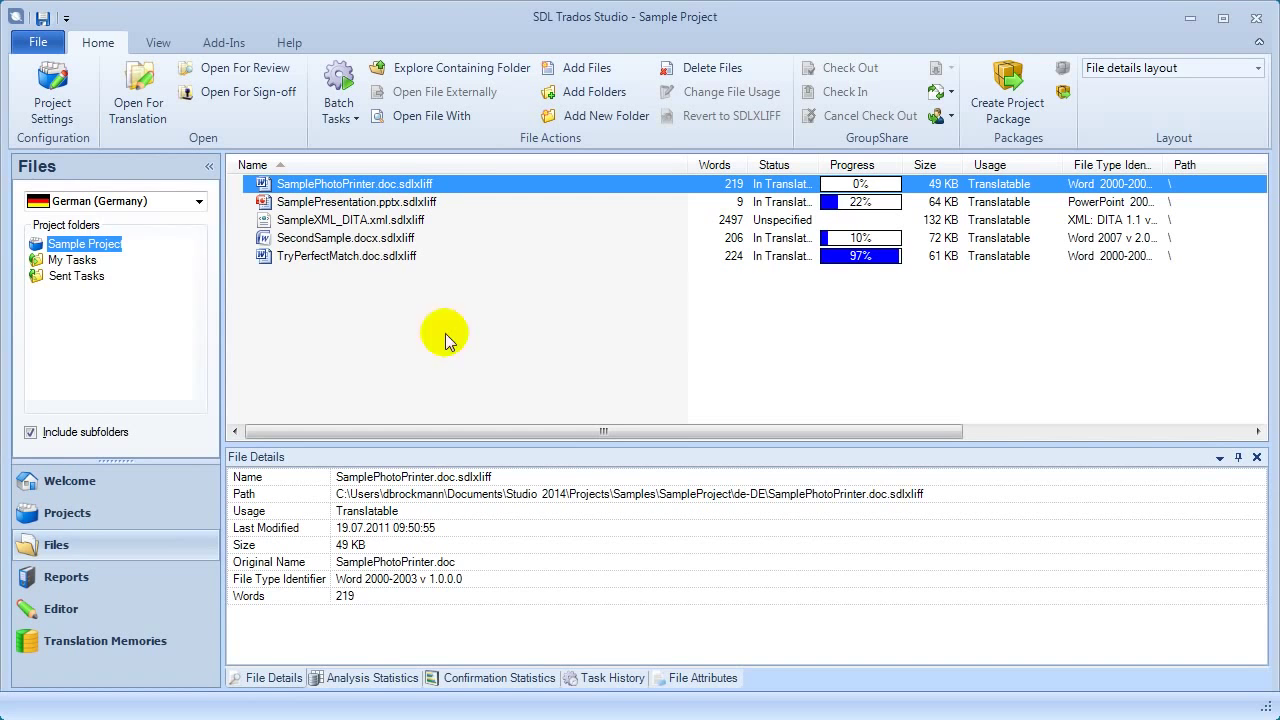
Keep German (Germany) as target, view SamplePhotoPrinter.doc's analysis and confirmation statistics, then open Reports.
{"action": "left_click", "coordinate": [151, 203]}
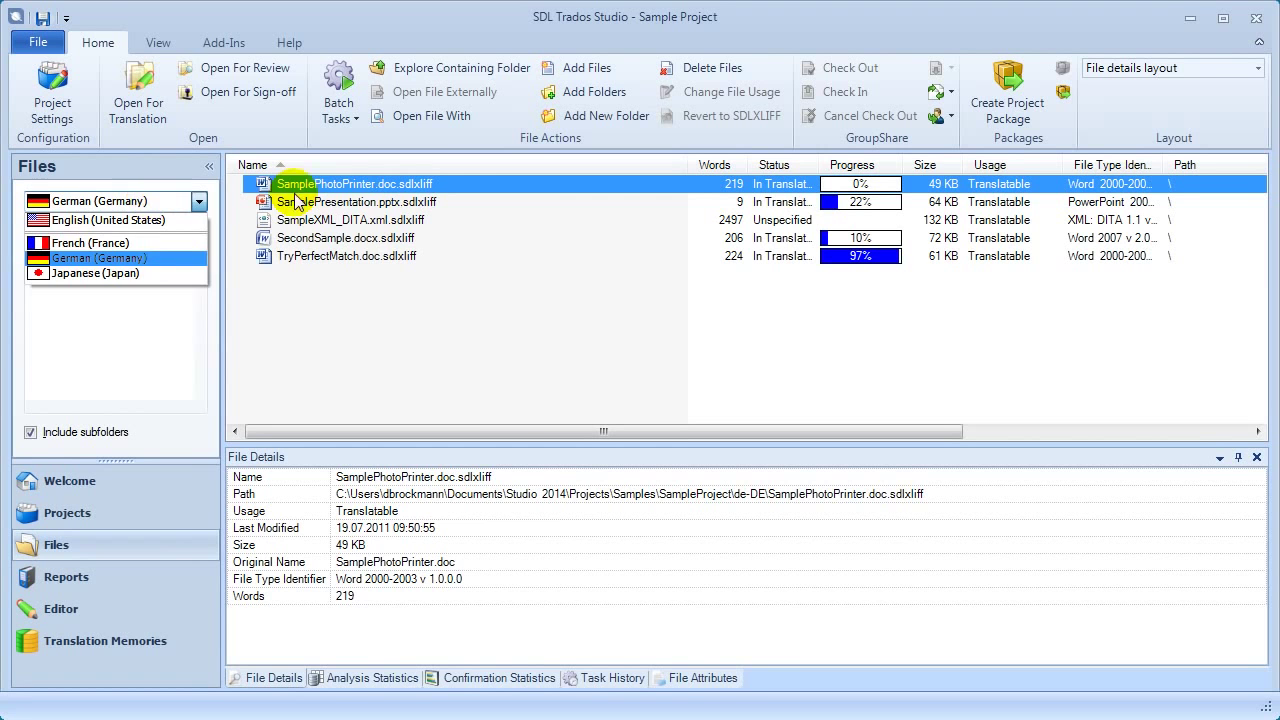
{"action": "left_click", "coordinate": [320, 186]}
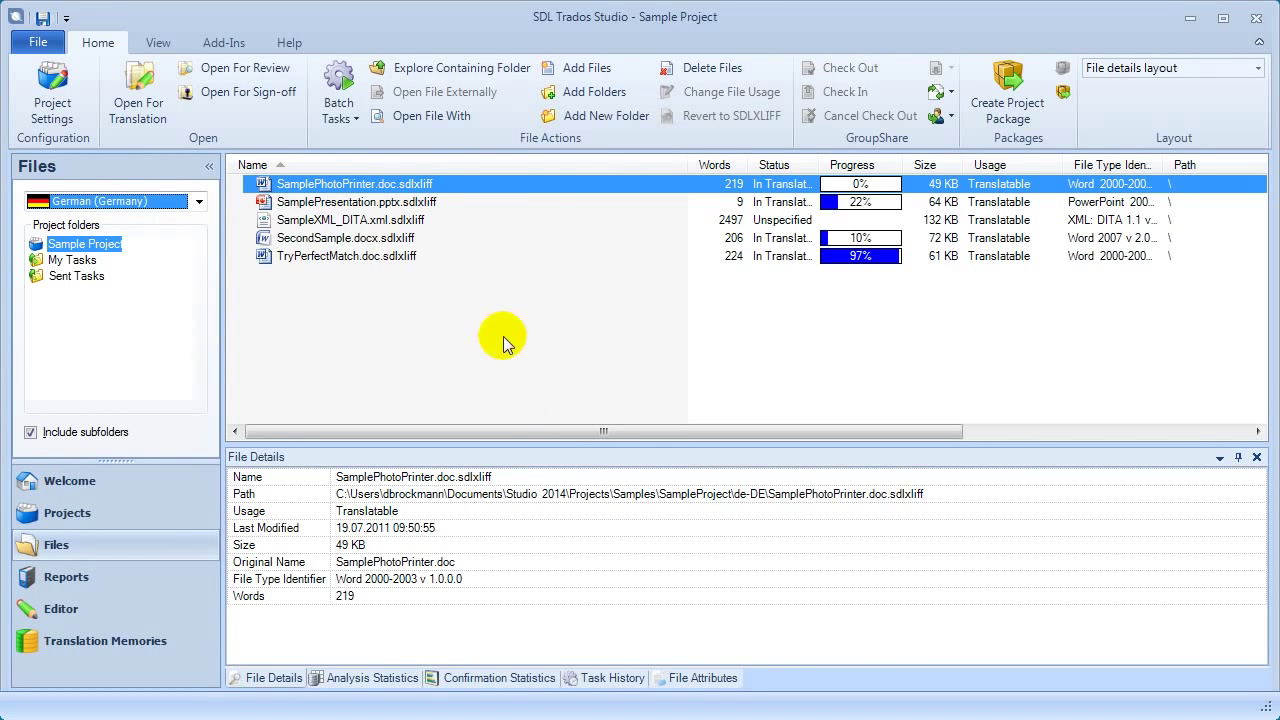
{"action": "left_click", "coordinate": [396, 679]}
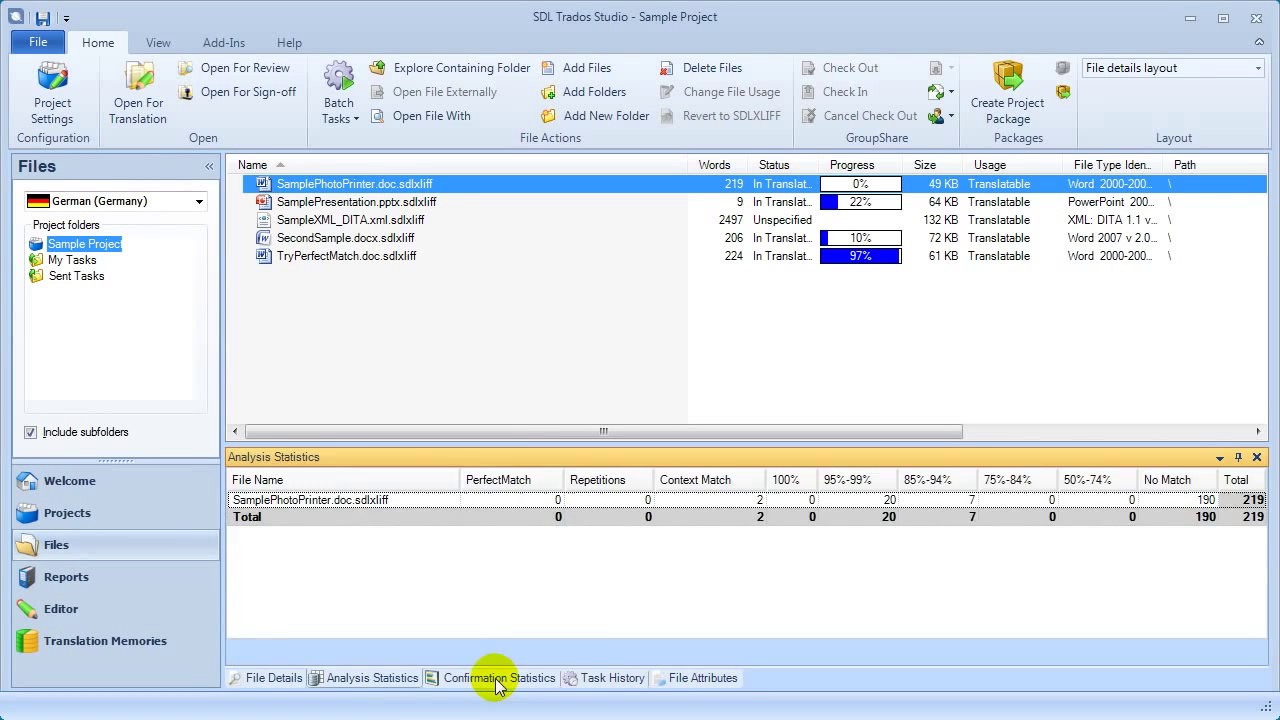
{"action": "left_click", "coordinate": [487, 678]}
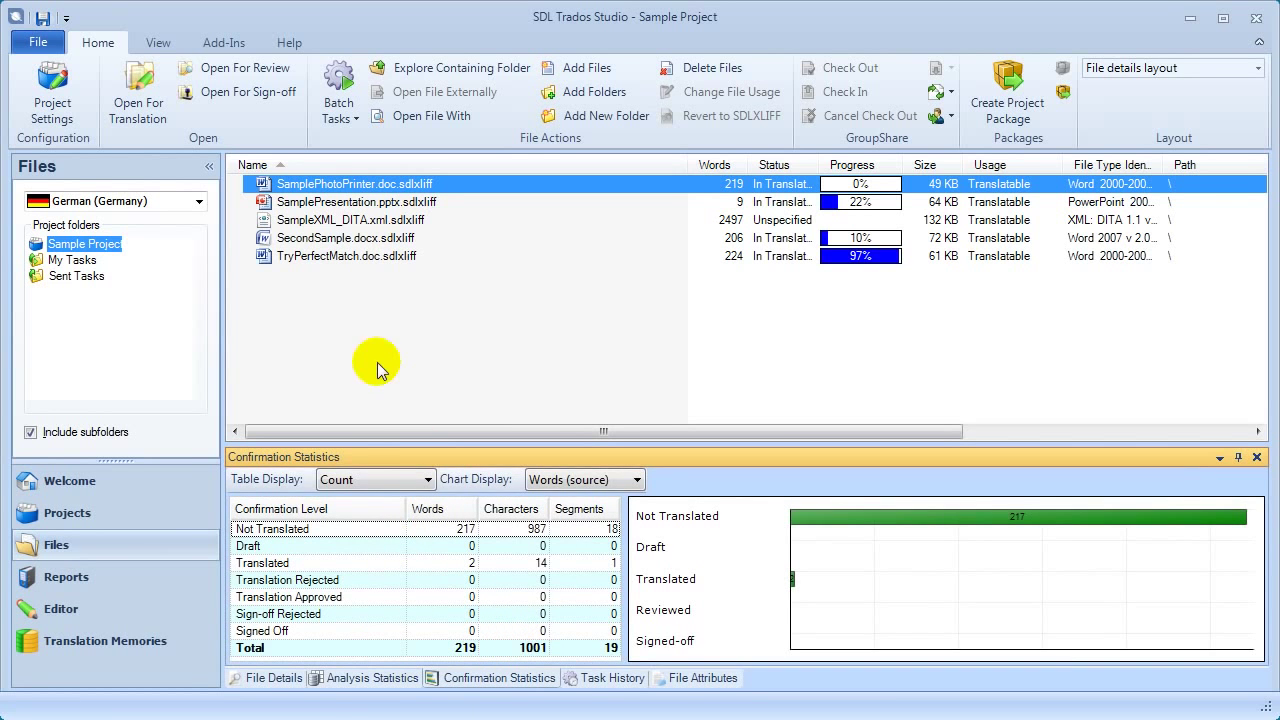
{"action": "left_click", "coordinate": [104, 582]}
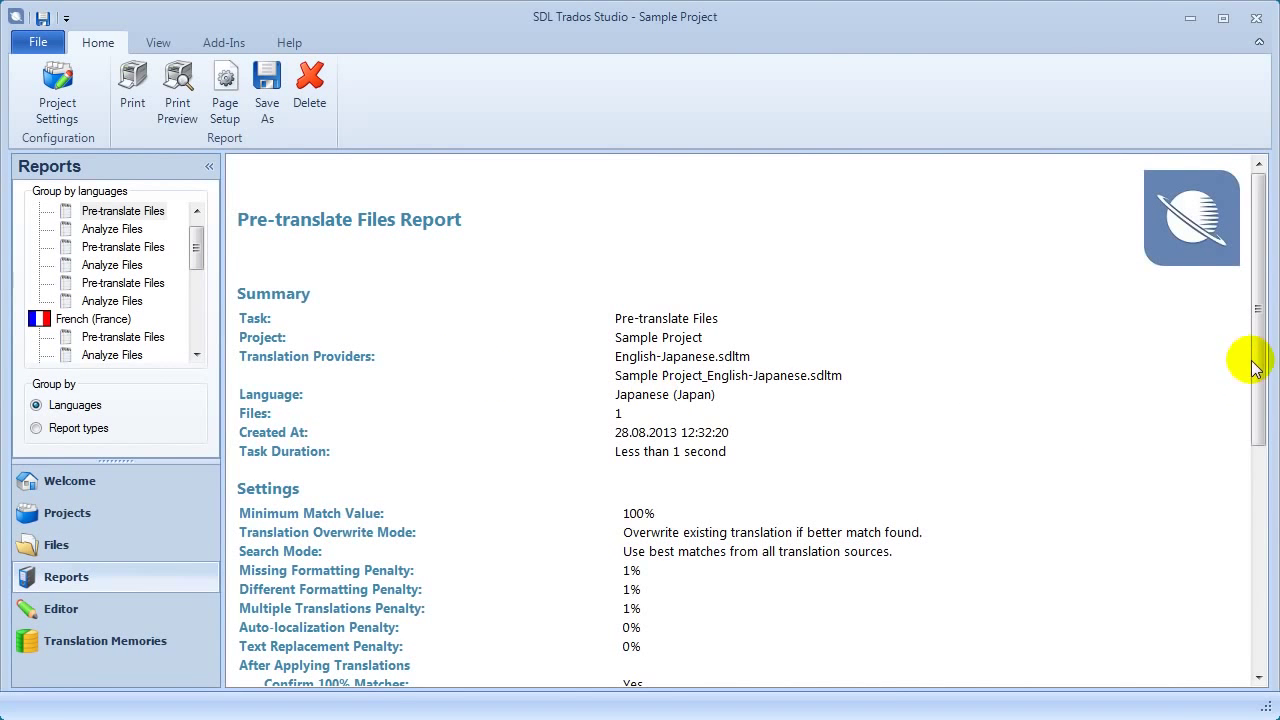
Read the German Analyze Files report, then open SamplePhotoPrinter.doc.sdlxliff in the Editor.
{"action": "left_click_drag", "start_coordinate": [1255, 362], "coordinate": [1240, 609]}
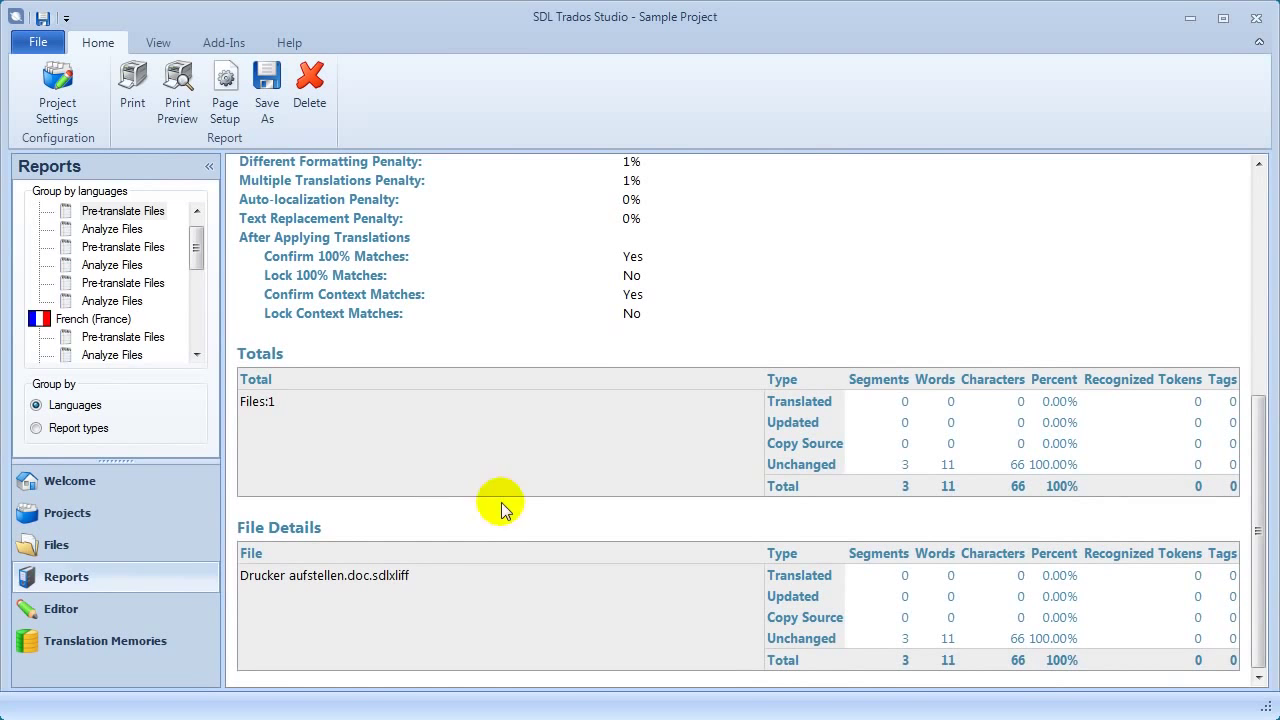
{"action": "left_click_drag", "start_coordinate": [194, 243], "coordinate": [194, 328]}
{"action": "left_click", "coordinate": [108, 247]}
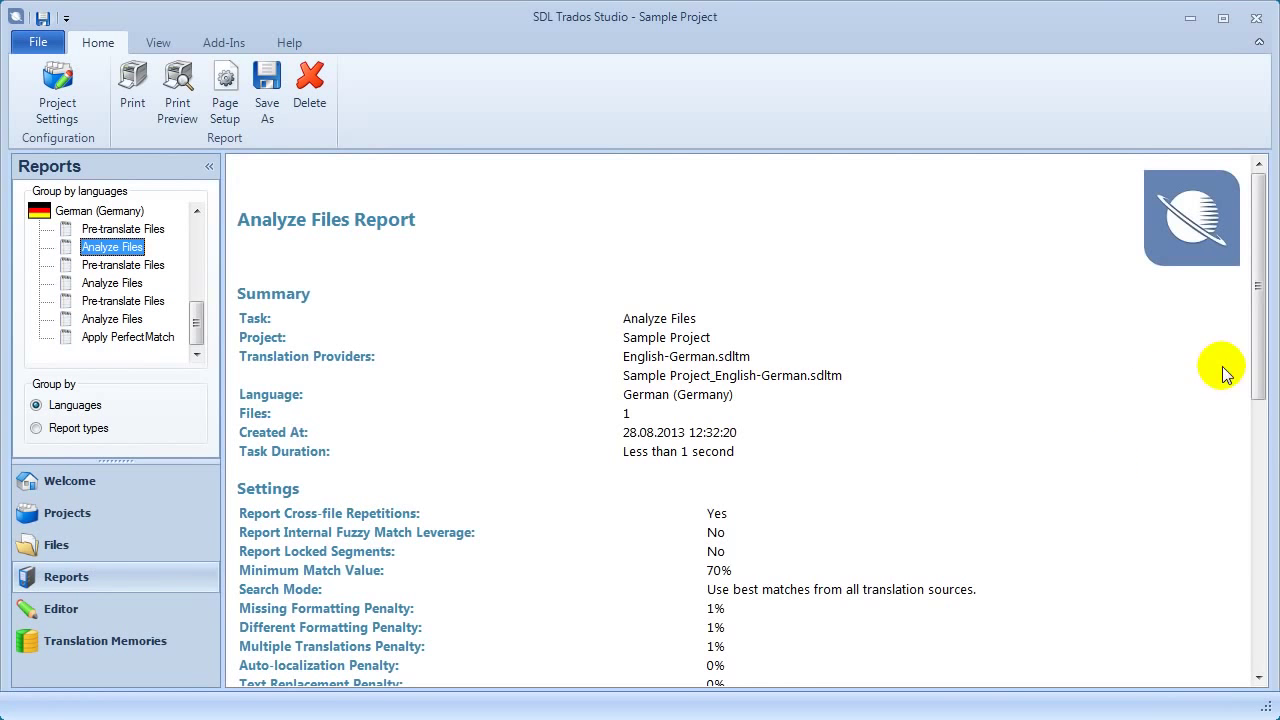
{"action": "left_click_drag", "start_coordinate": [1254, 280], "coordinate": [1235, 232]}
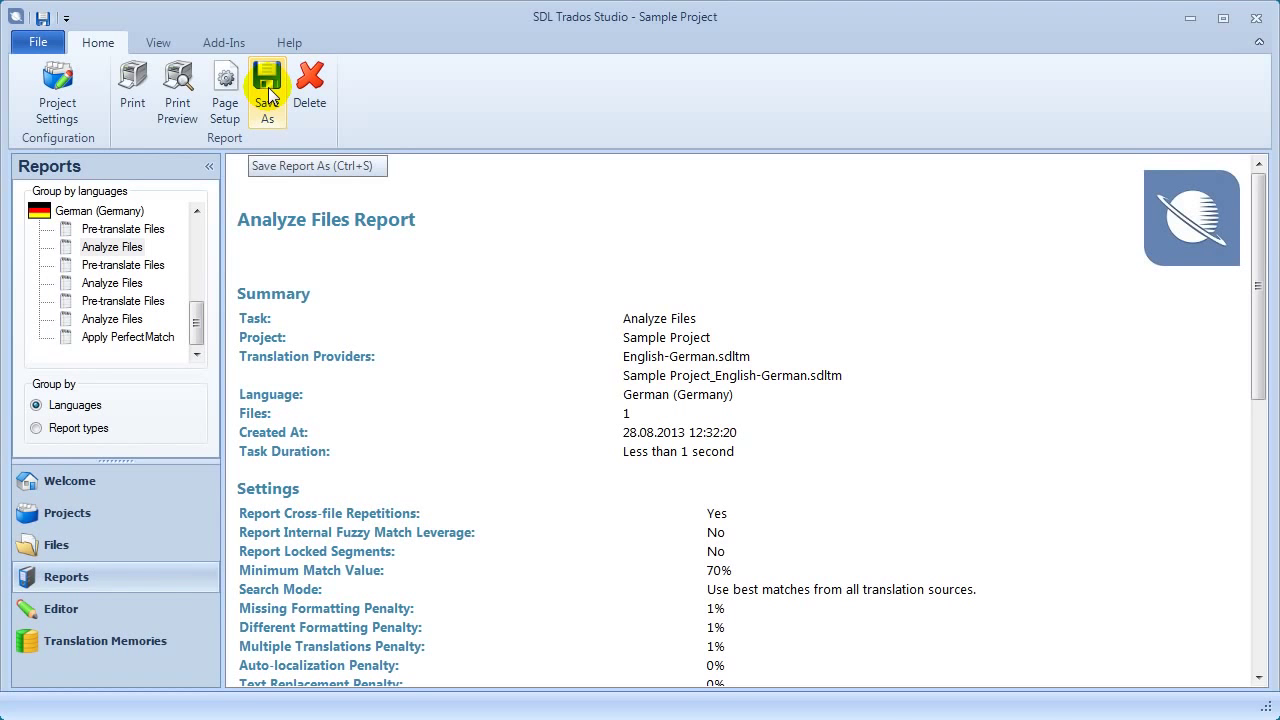
{"action": "left_click", "coordinate": [94, 608]}
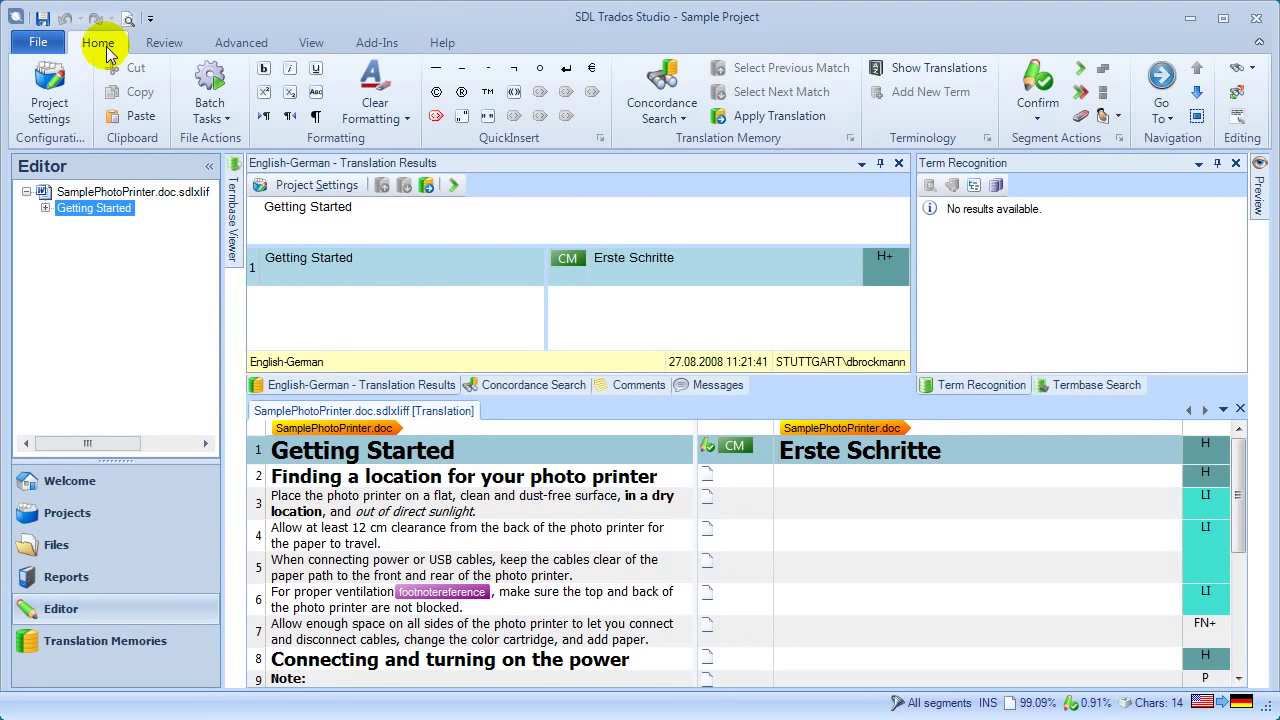
Browse the Review, Advanced, View, Add-Ins and Help ribbon tabs.
{"action": "left_click", "coordinate": [178, 45]}
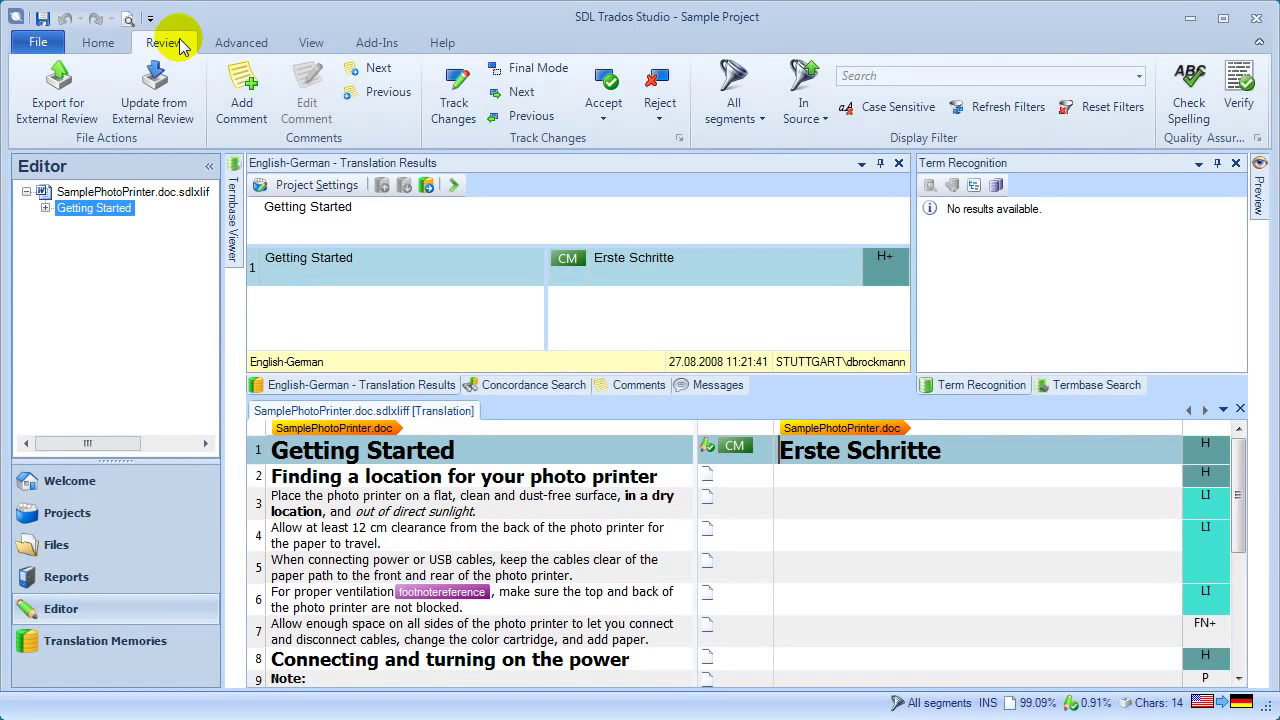
{"action": "left_click", "coordinate": [266, 48]}
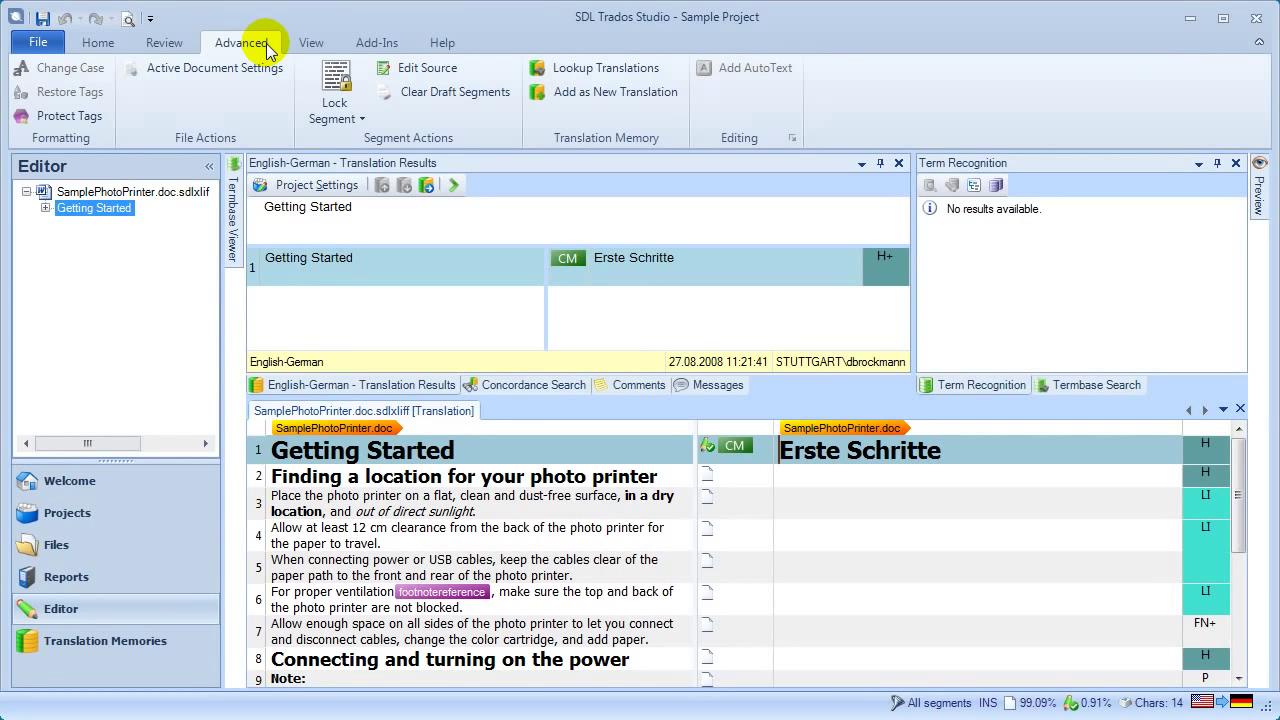
{"action": "left_click", "coordinate": [320, 48]}
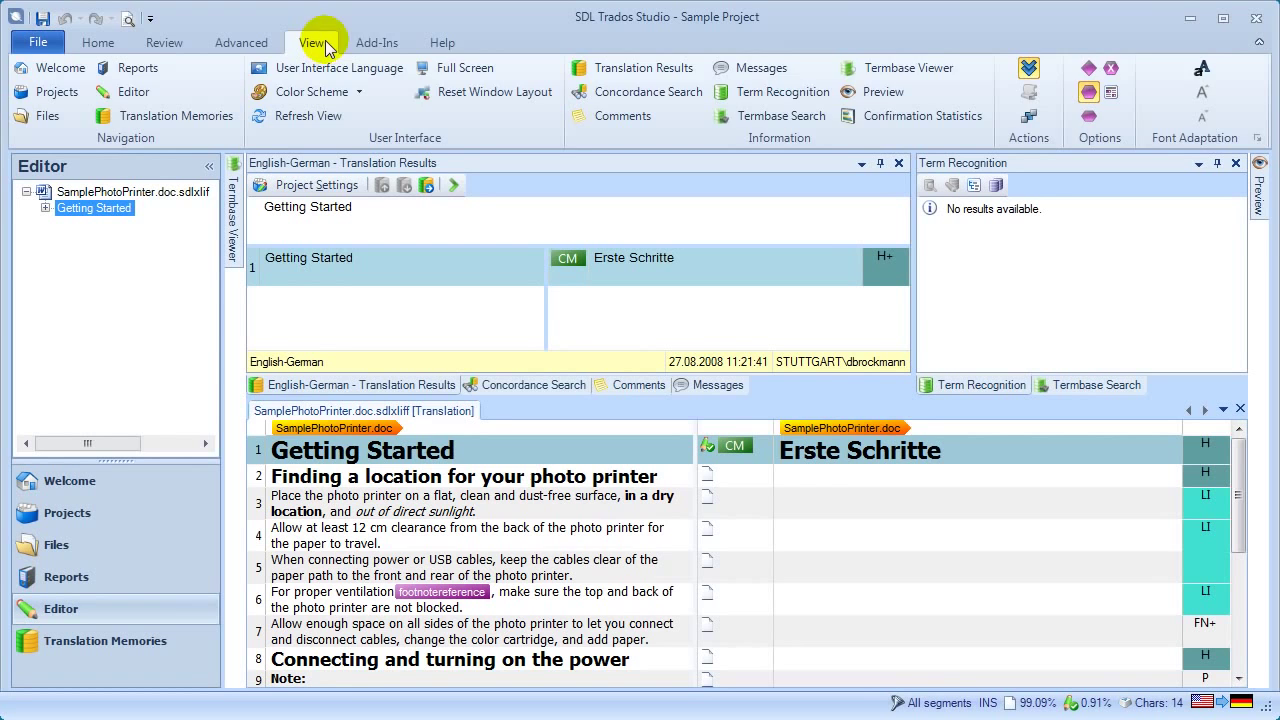
{"action": "left_click", "coordinate": [380, 48]}
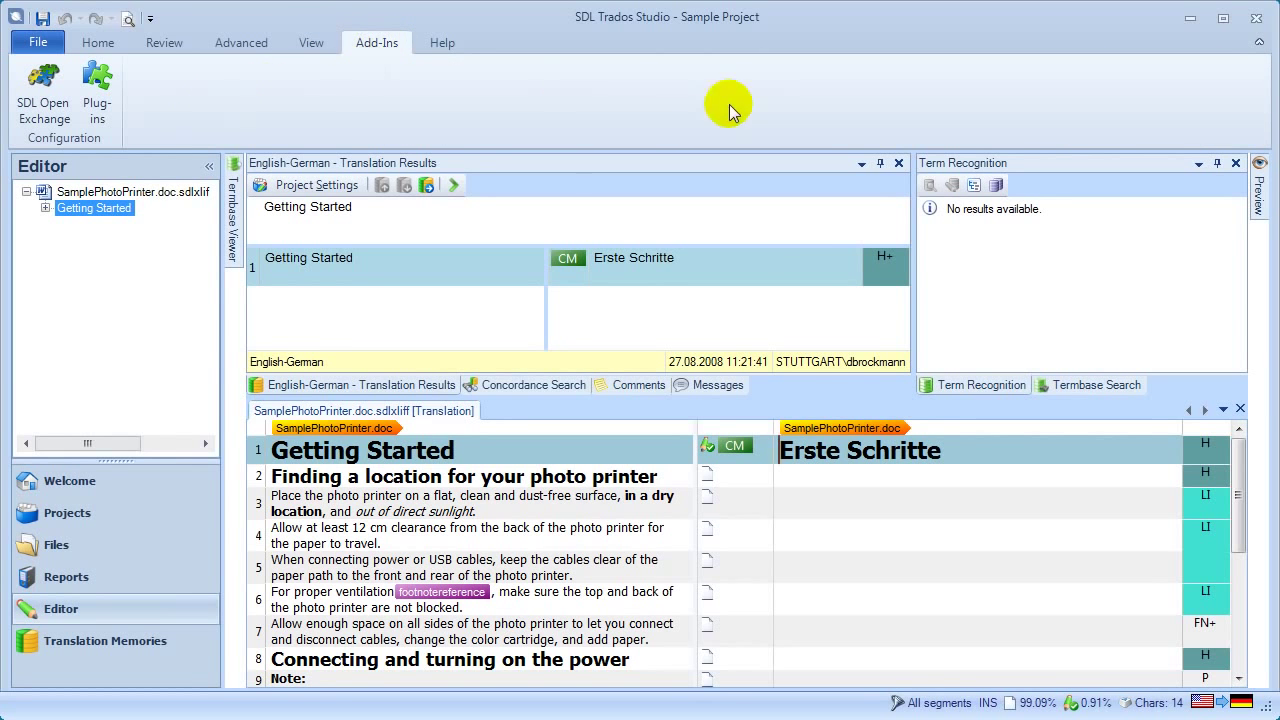
{"action": "left_click", "coordinate": [443, 43]}
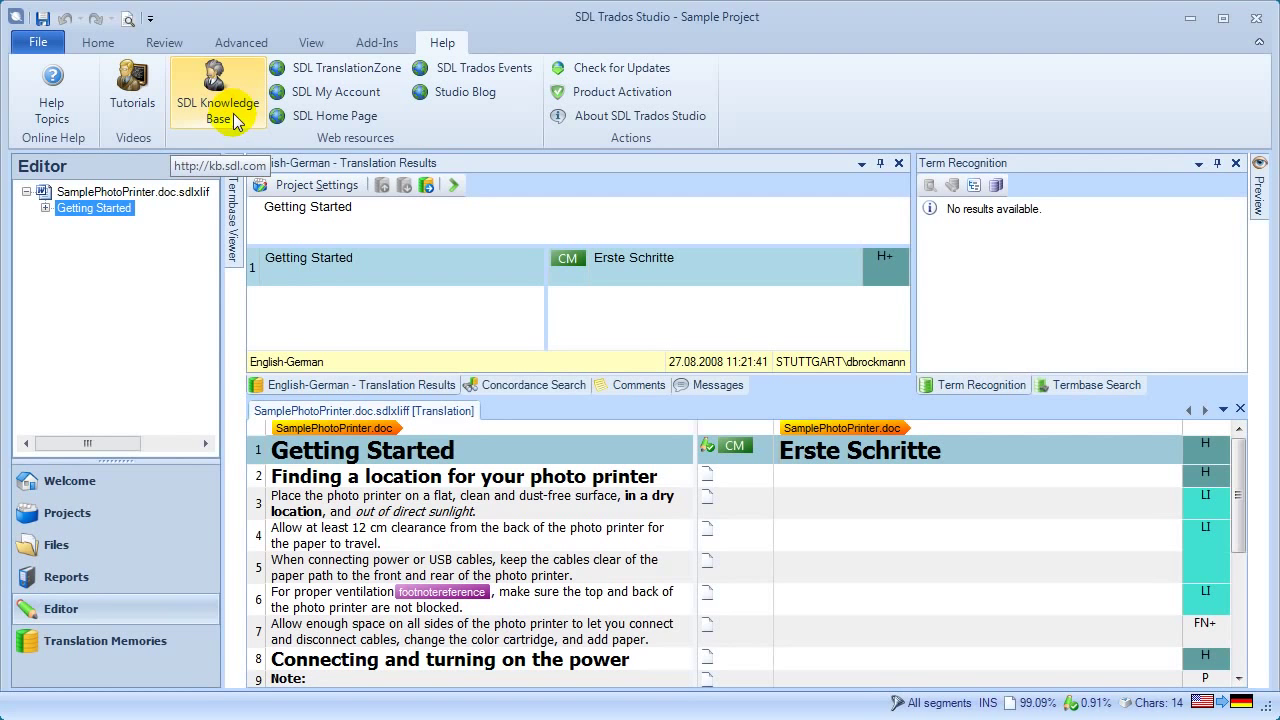
Show the English-German translation memory's units, starting and then cancelling a Batch Edit.
{"action": "left_click", "coordinate": [110, 644]}
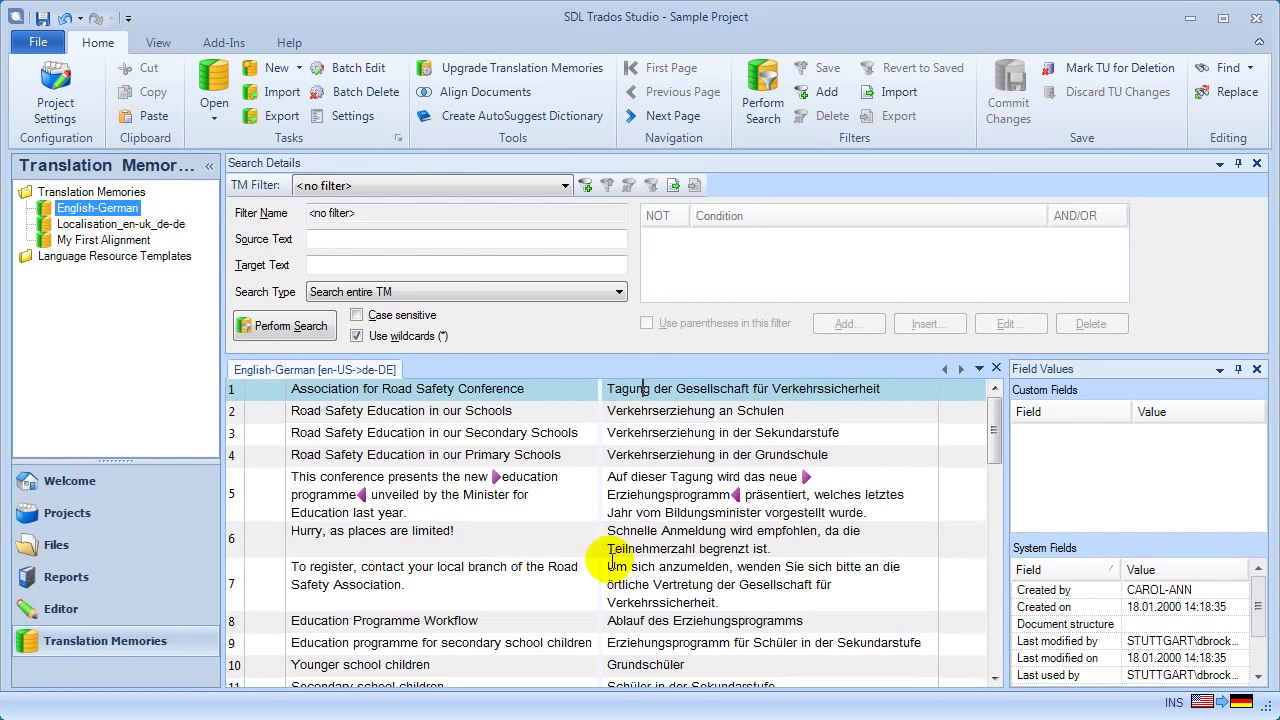
{"action": "left_click", "coordinate": [348, 68]}
{"action": "left_click", "coordinate": [900, 544]}
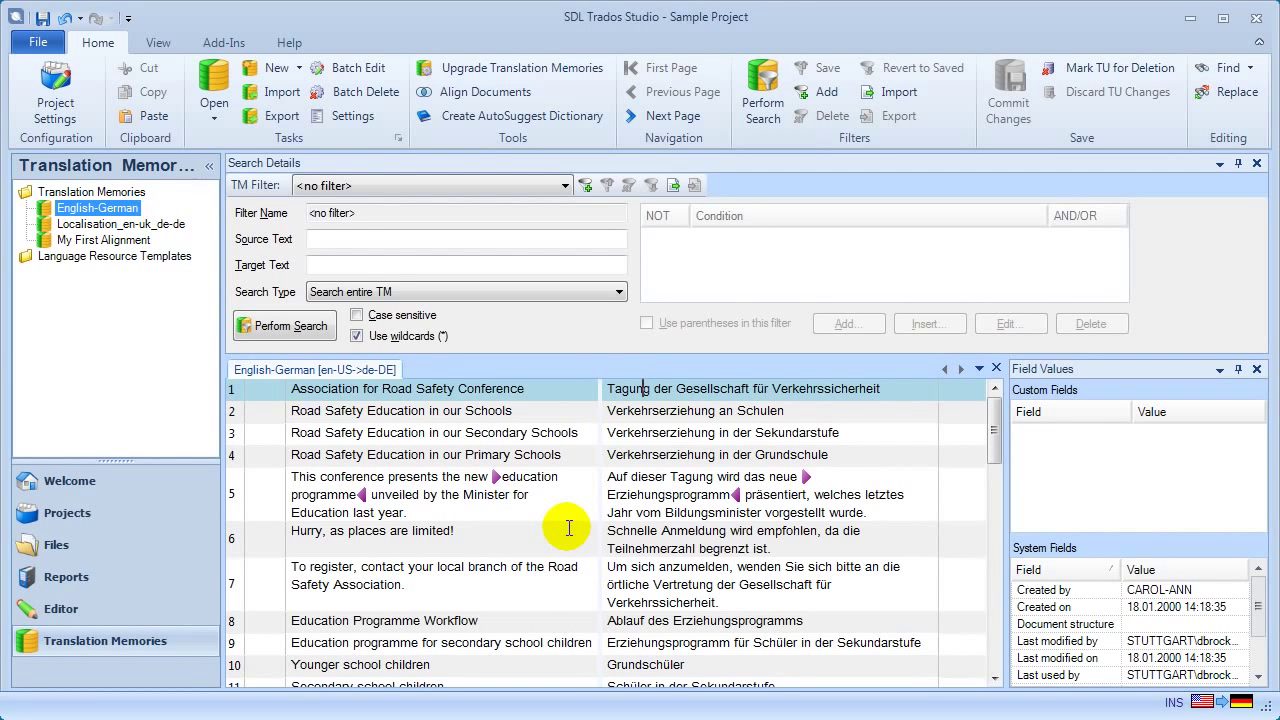
Return to the Welcome page and start Translate Single Document.
{"action": "left_click", "coordinate": [110, 482]}
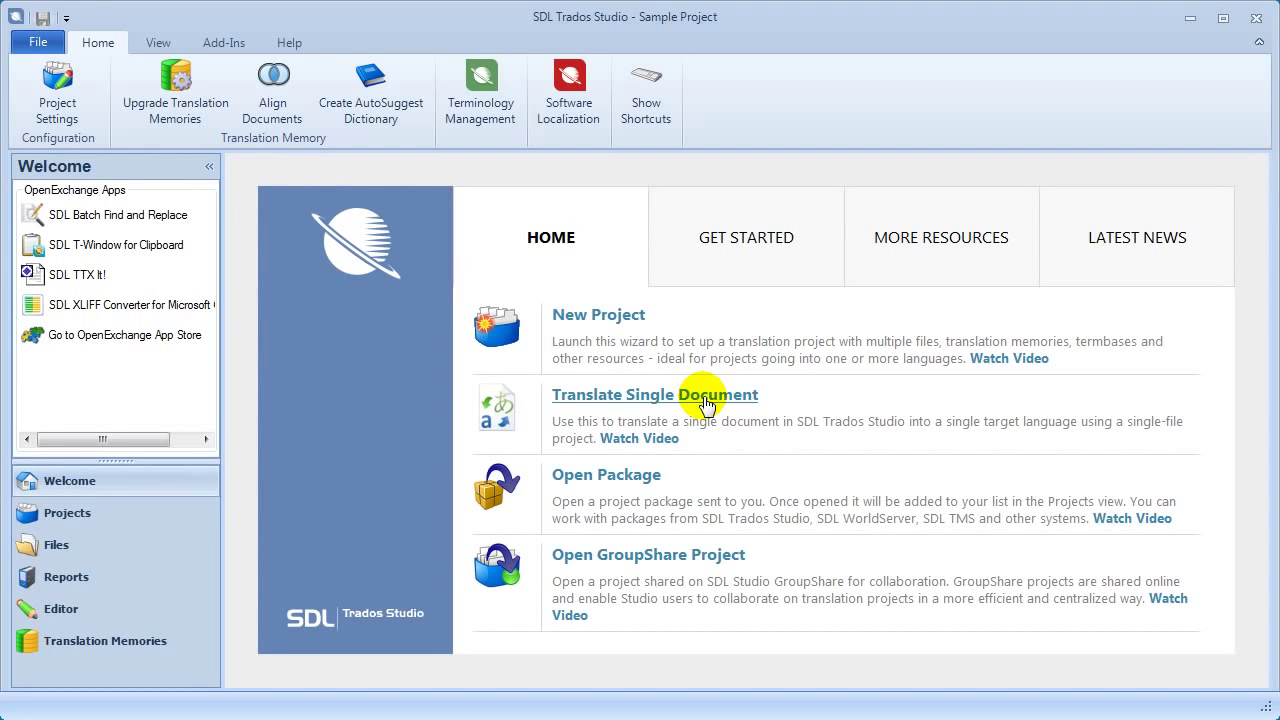
{"action": "left_click", "coordinate": [707, 398]}
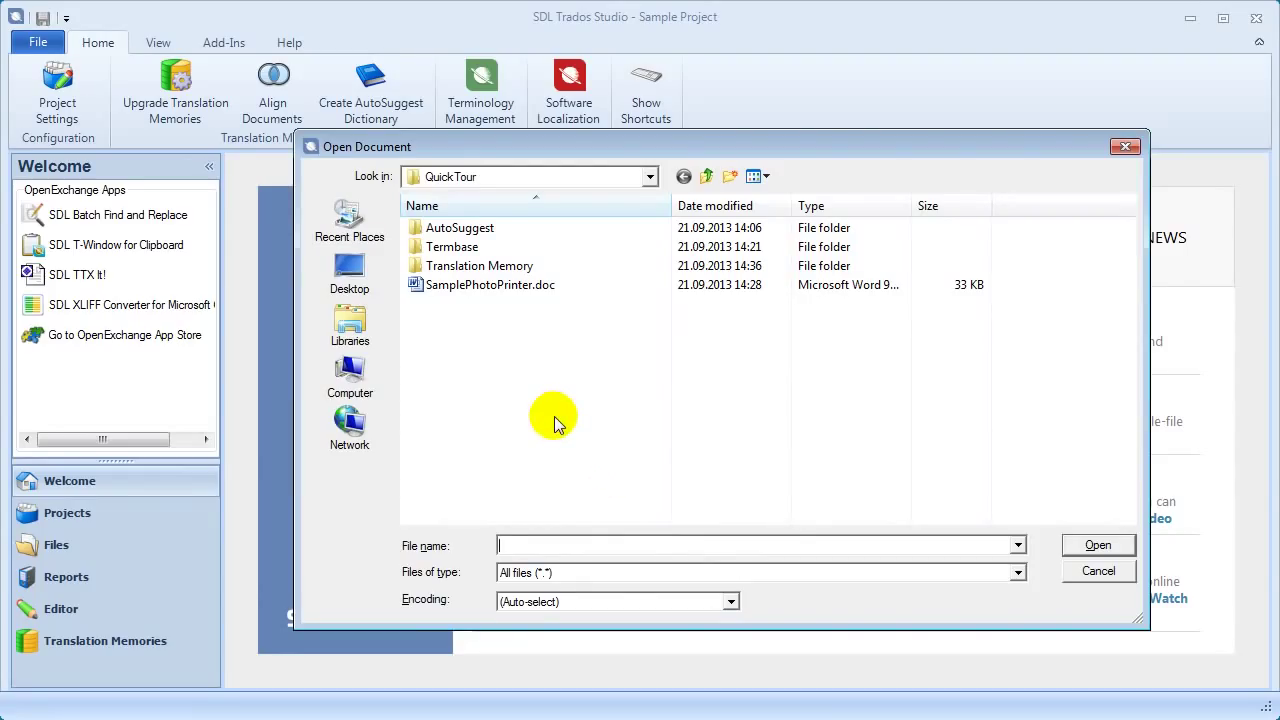
Choose SamplePhotoPrinter.doc from the QuickTour folder for English (United States) to German (Germany) translation.
{"action": "left_click", "coordinate": [520, 287]}
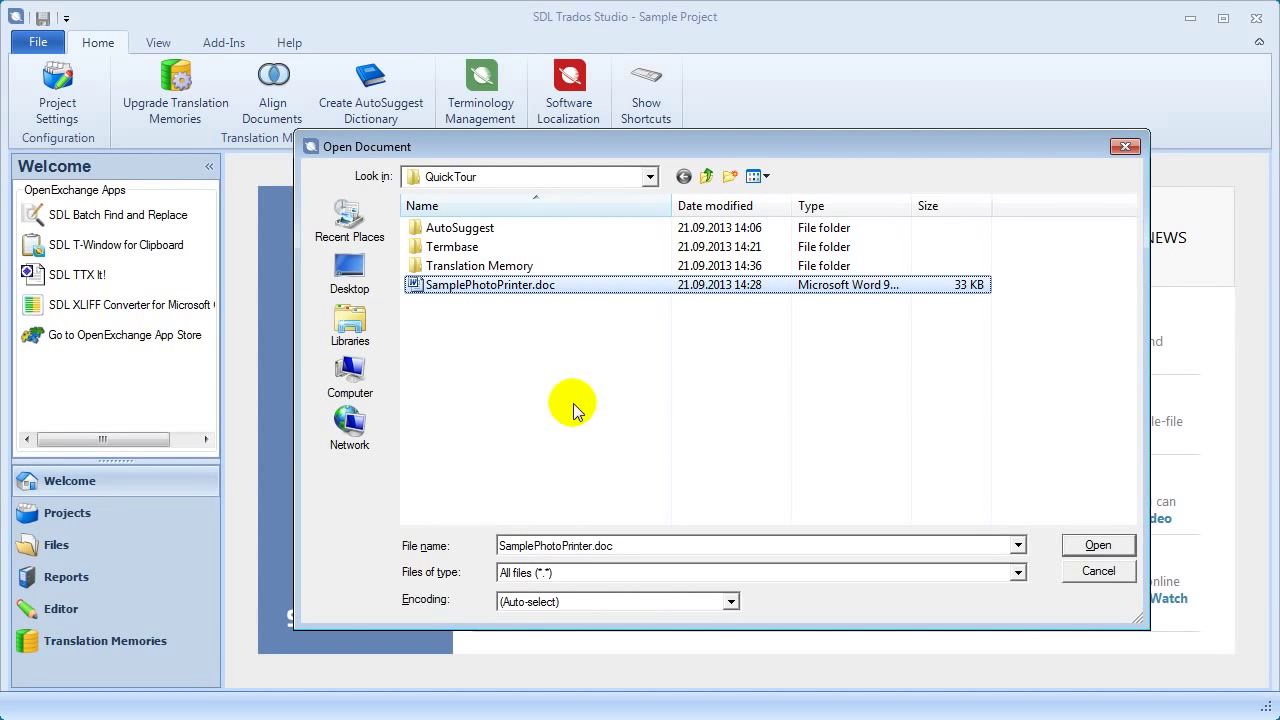
{"action": "left_click", "coordinate": [1090, 546]}
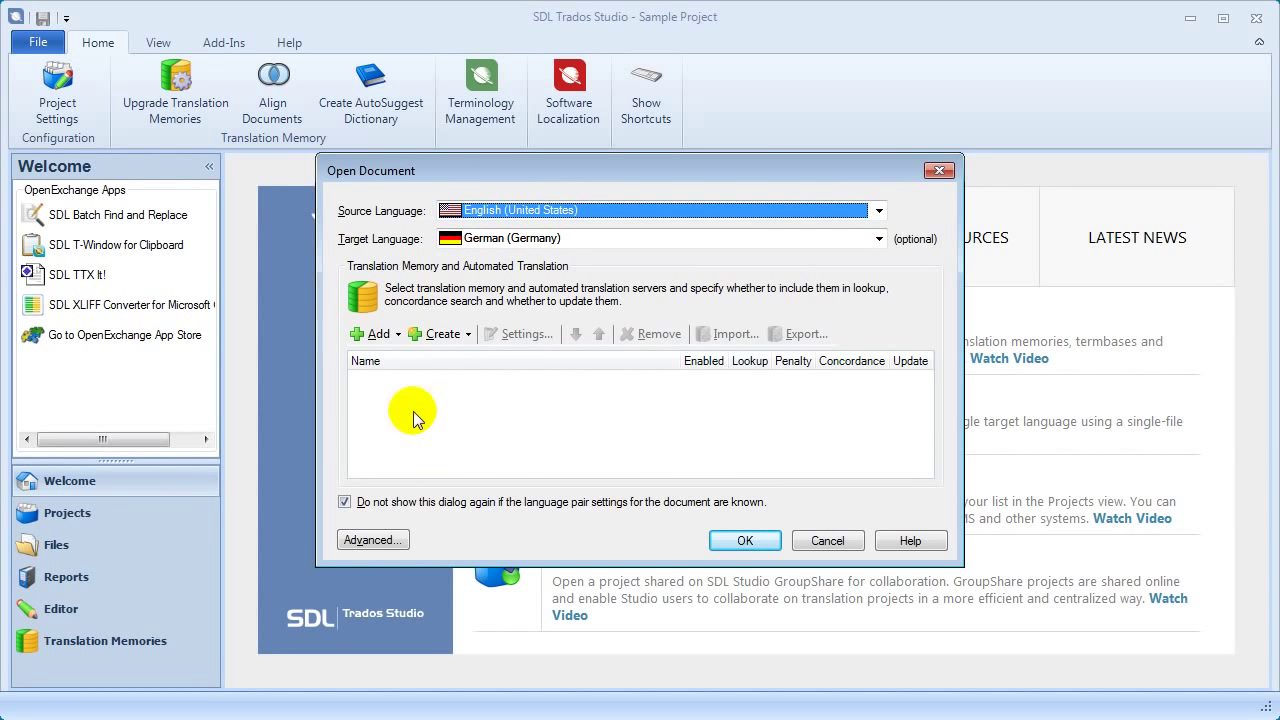
Add English-German.sdltm as a file-based translation memory and open the document in the Editor.
{"action": "left_click", "coordinate": [378, 337]}
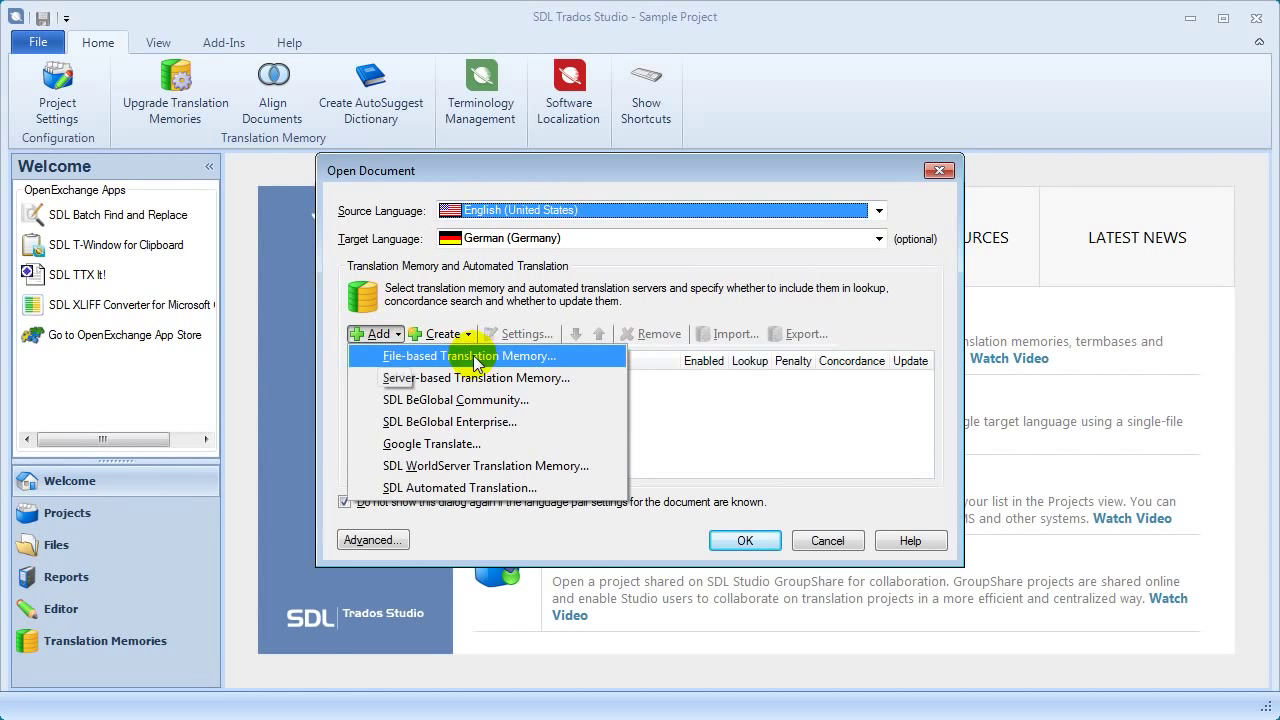
{"action": "left_click", "coordinate": [548, 358]}
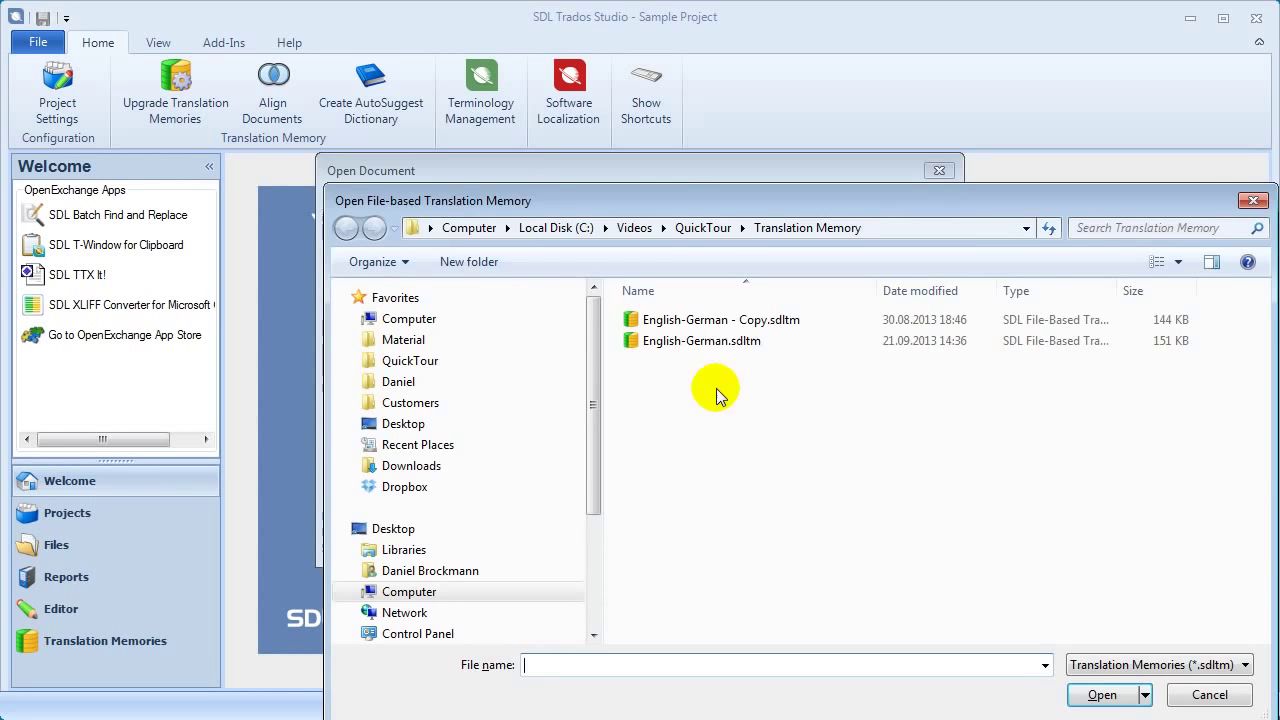
{"action": "double_click", "coordinate": [714, 340]}
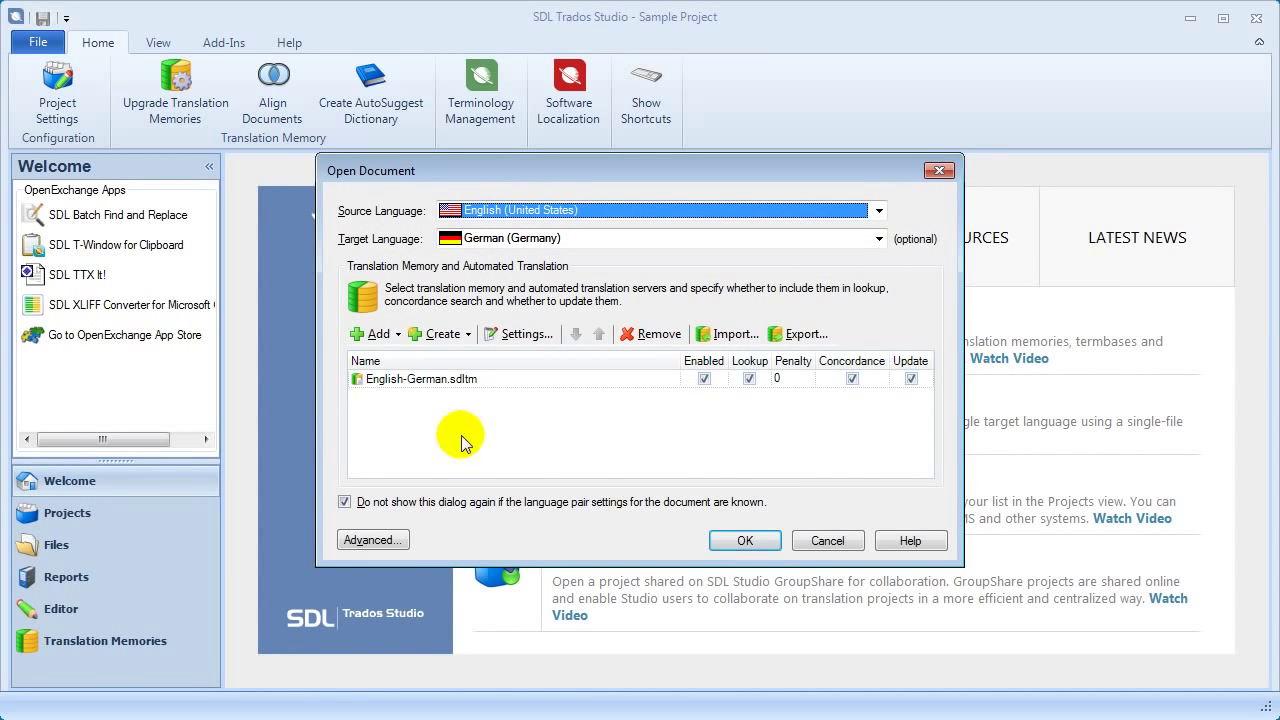
{"action": "left_click", "coordinate": [746, 549]}
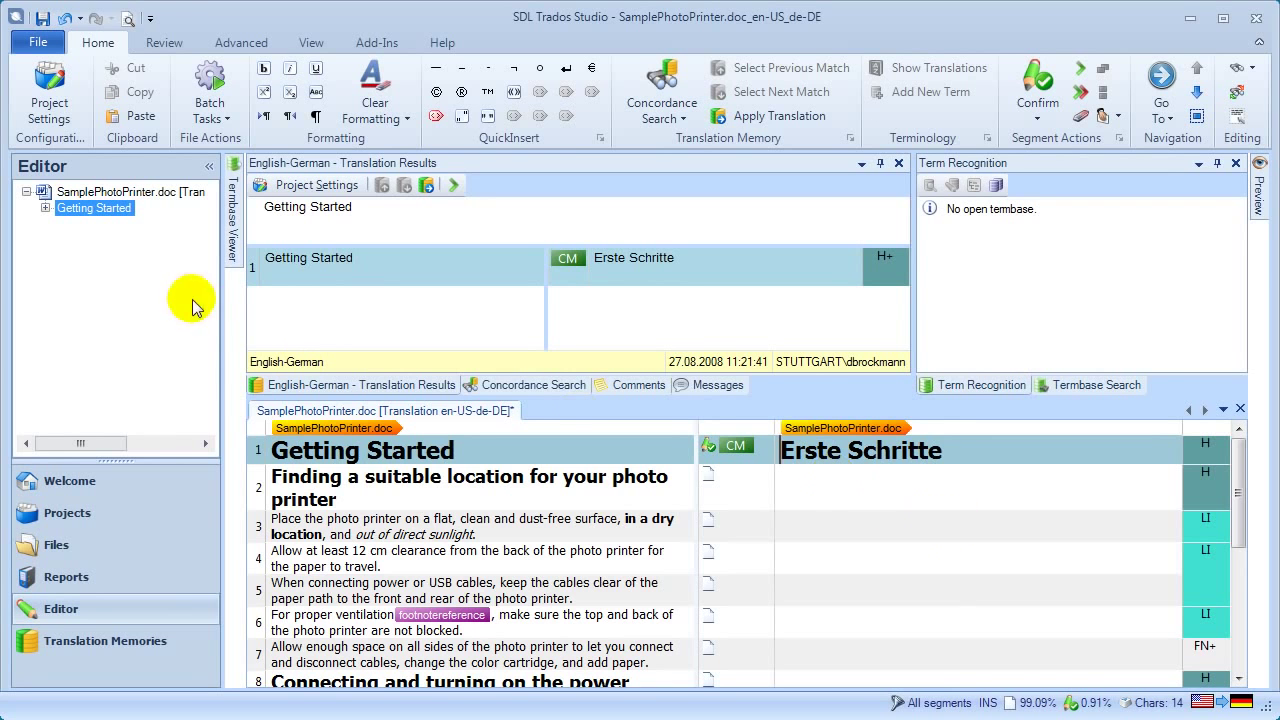
Collapse the navigation pane and dock the Preview panel permanently by turning off Auto Hide.
{"action": "left_click", "coordinate": [210, 168]}
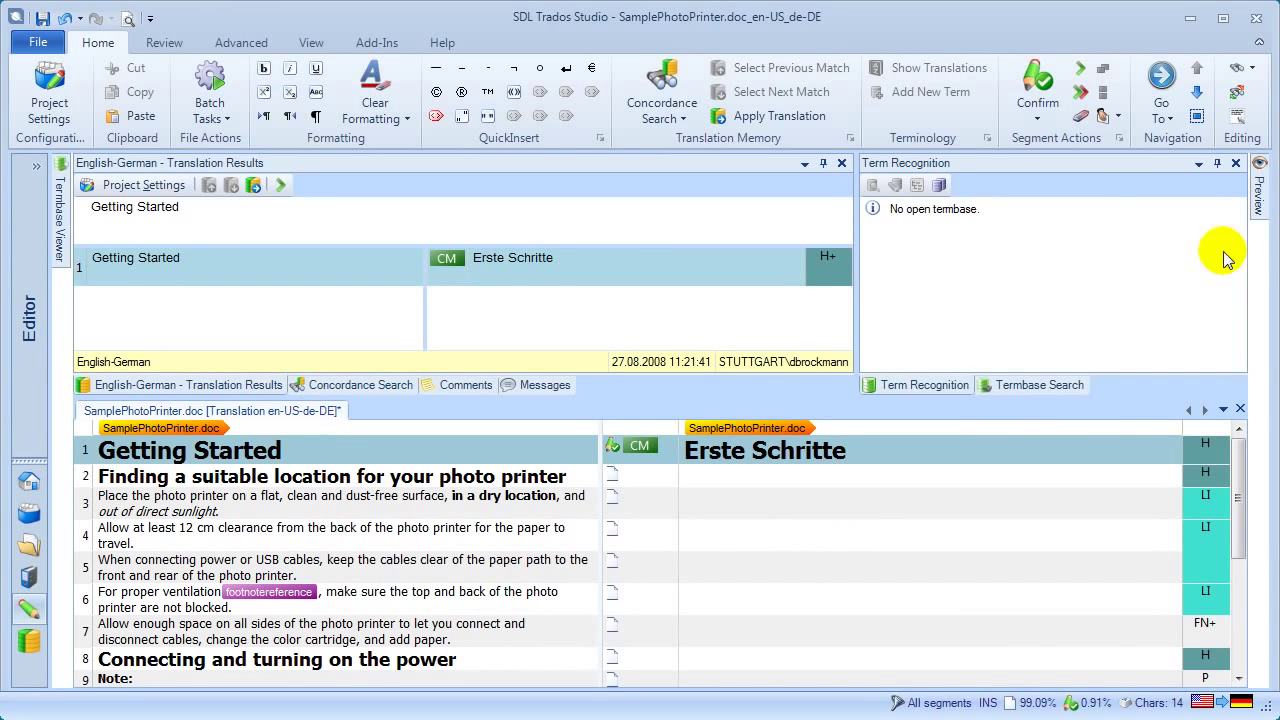
{"action": "mouse_move", "coordinate": [1257, 185]}
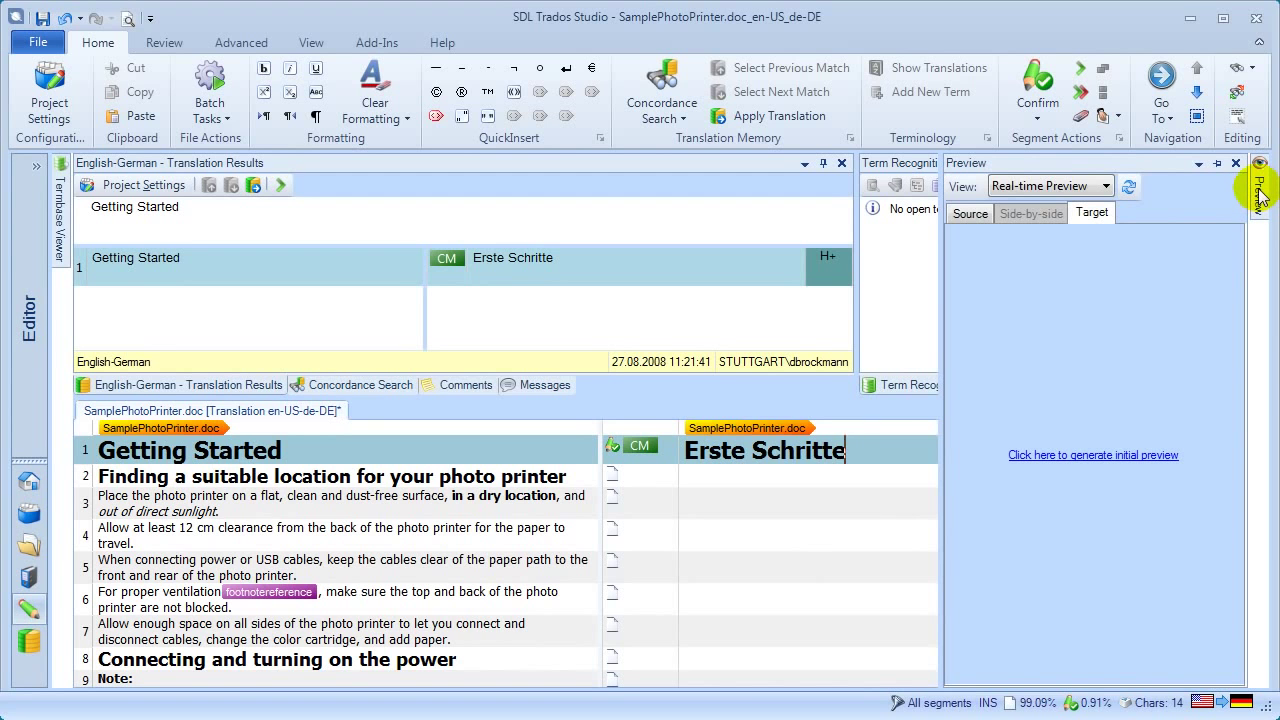
{"action": "left_click", "coordinate": [1199, 164]}
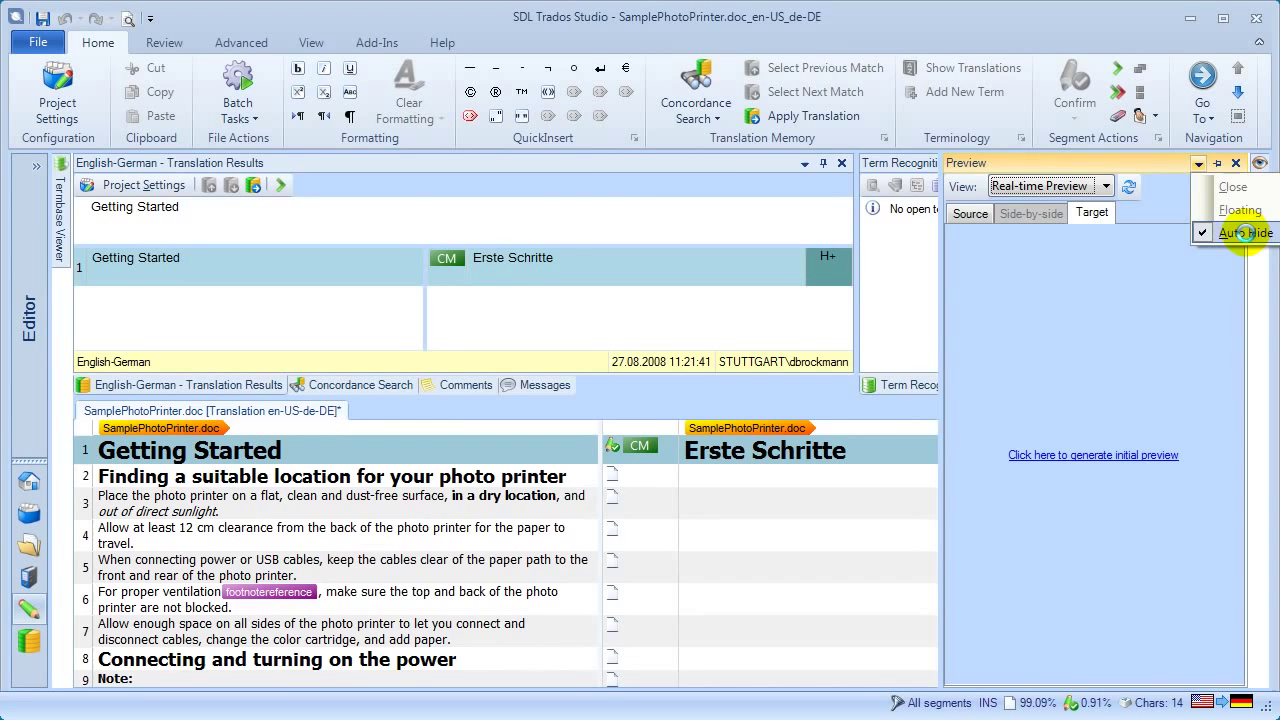
{"action": "left_click", "coordinate": [1245, 232]}
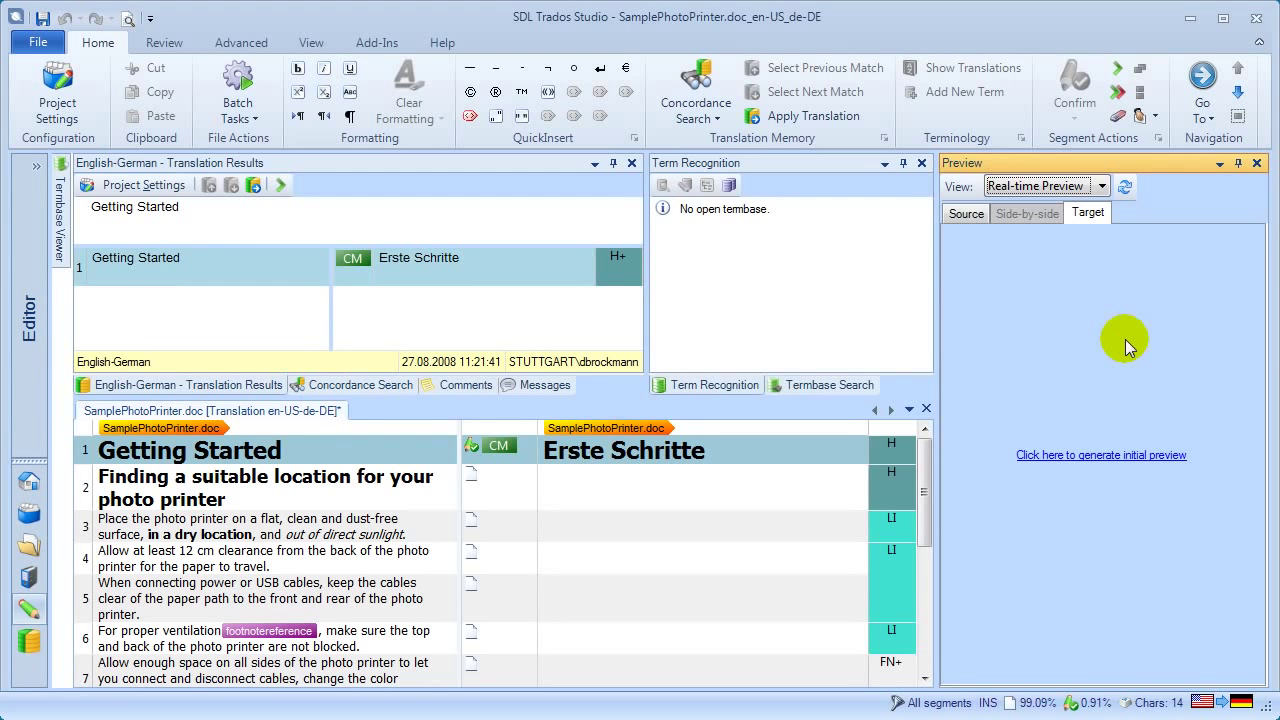
Generate the real-time target preview at Fit to width zoom, then return to segment 1.
{"action": "left_click", "coordinate": [1096, 455]}
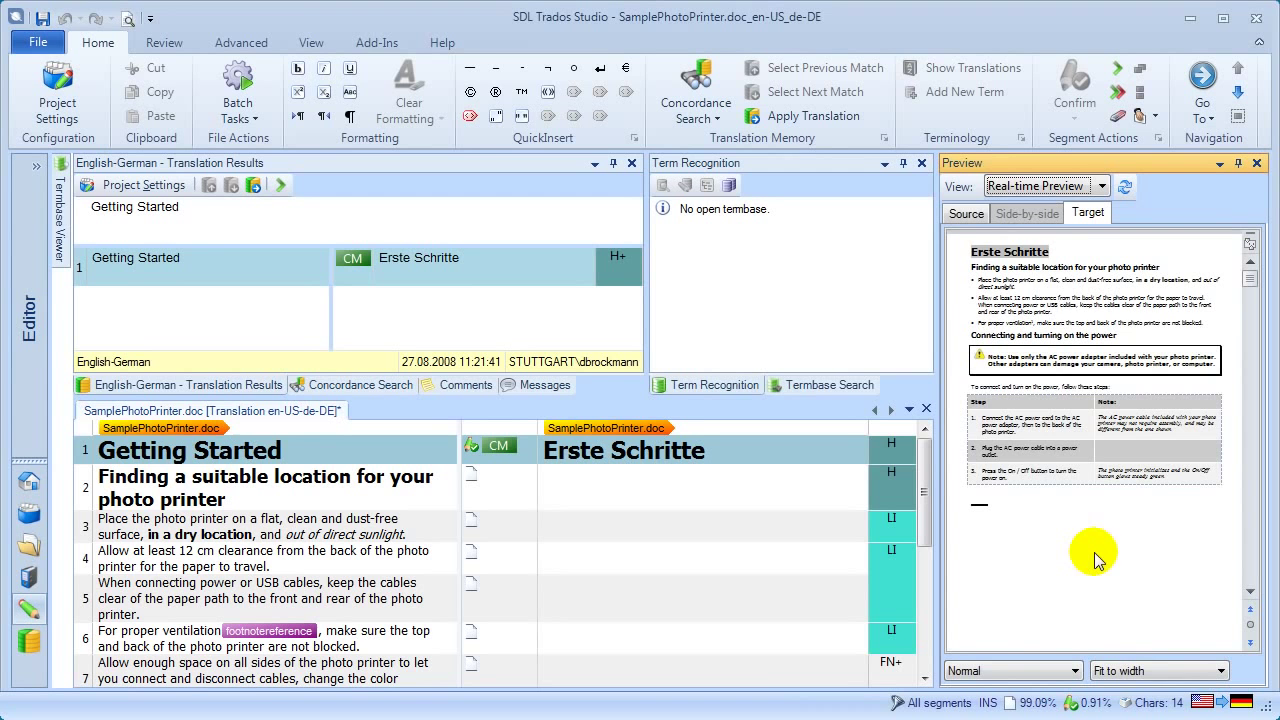
{"action": "left_click", "coordinate": [1143, 673]}
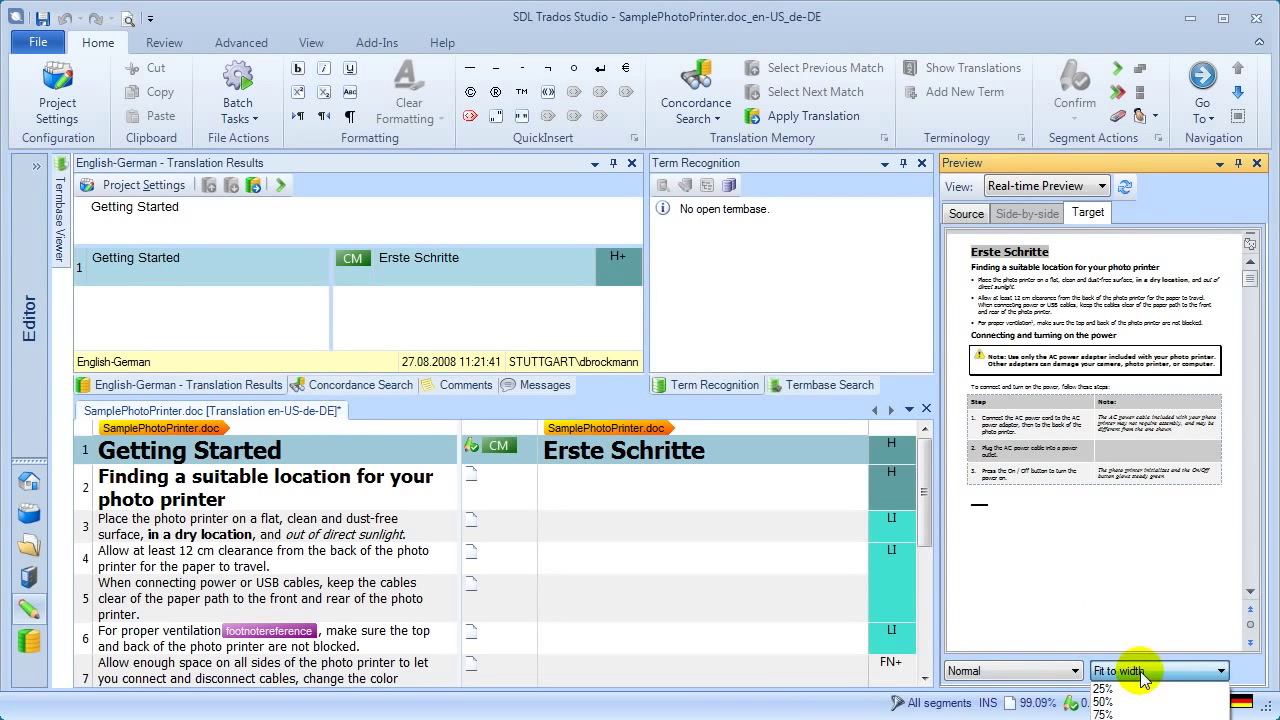
{"action": "left_click", "coordinate": [1150, 698]}
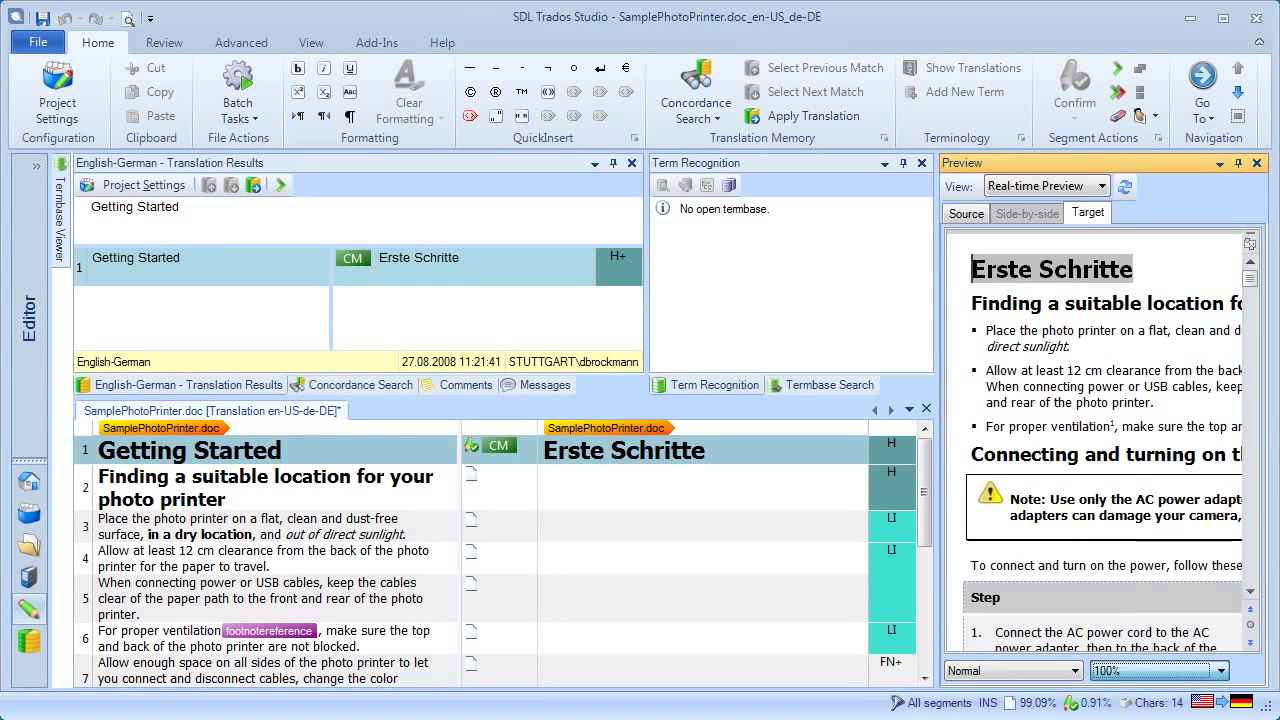
{"action": "left_click", "coordinate": [1151, 677]}
{"action": "left_click", "coordinate": [1145, 700]}
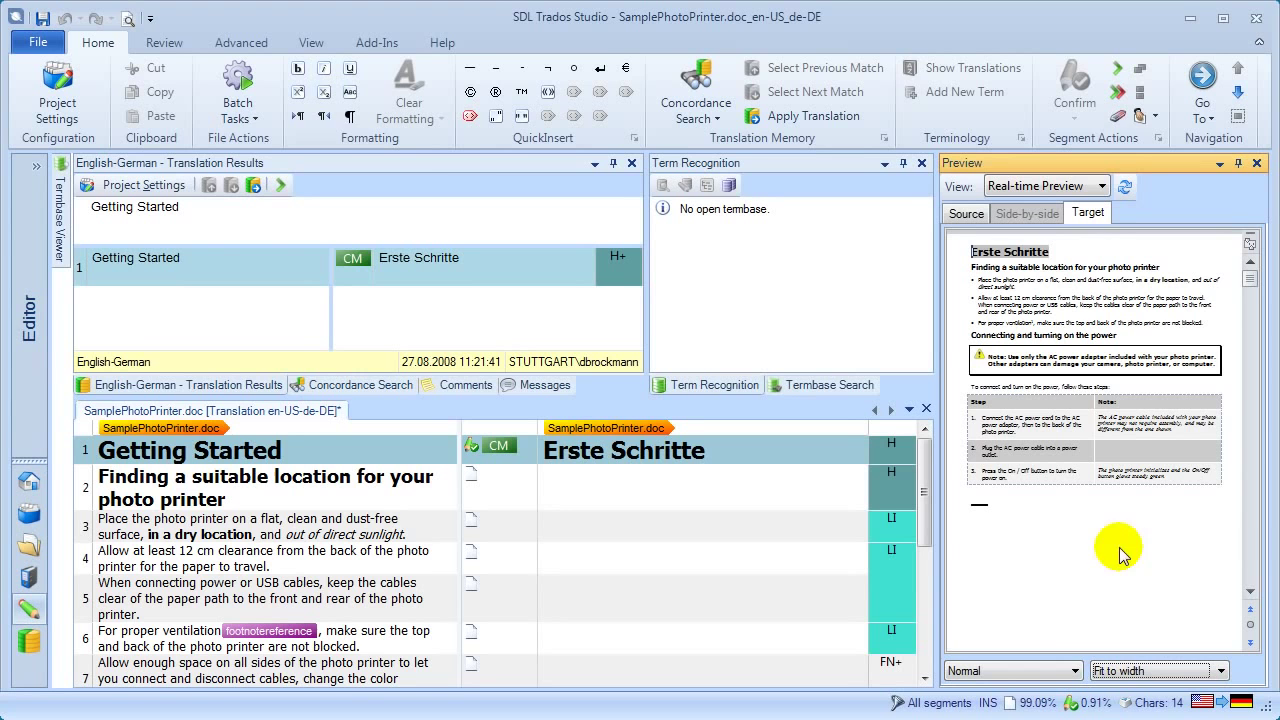
{"action": "left_click", "coordinate": [705, 452]}
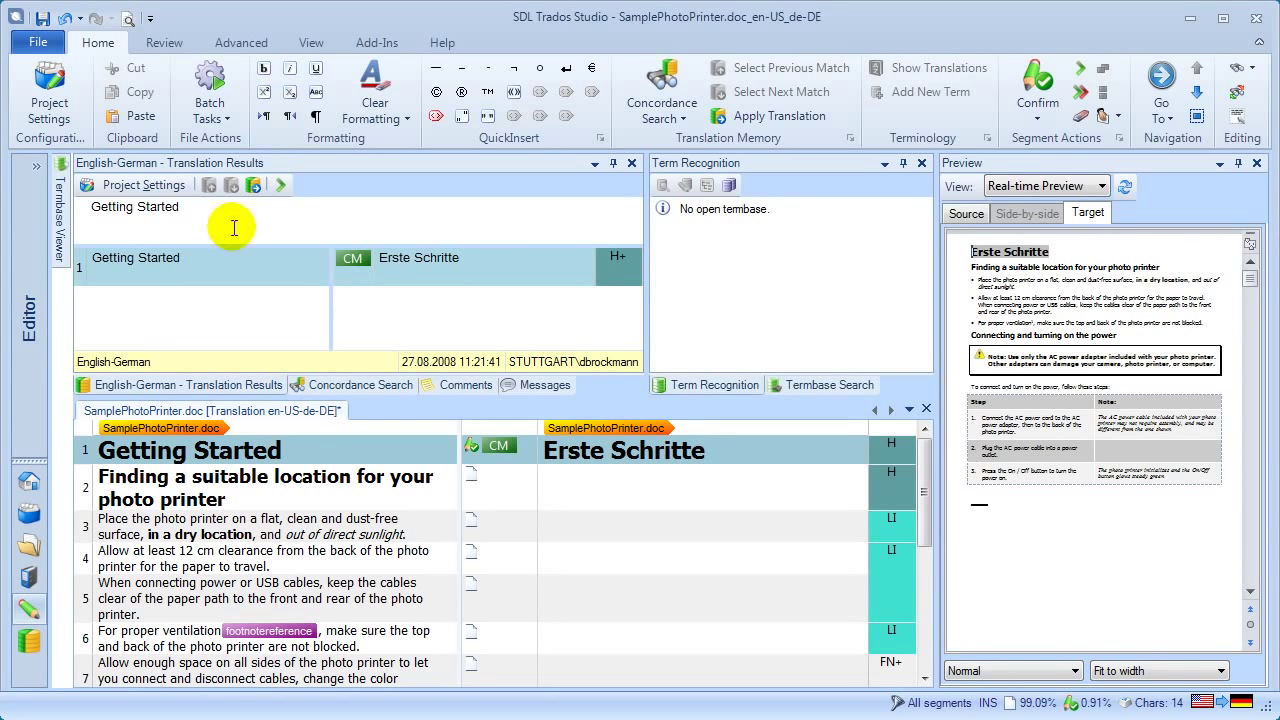
Add the AutoSuggest_EN-US_DE-DE.bpm dictionary to the English-German language pair settings.
{"action": "left_click", "coordinate": [45, 100]}
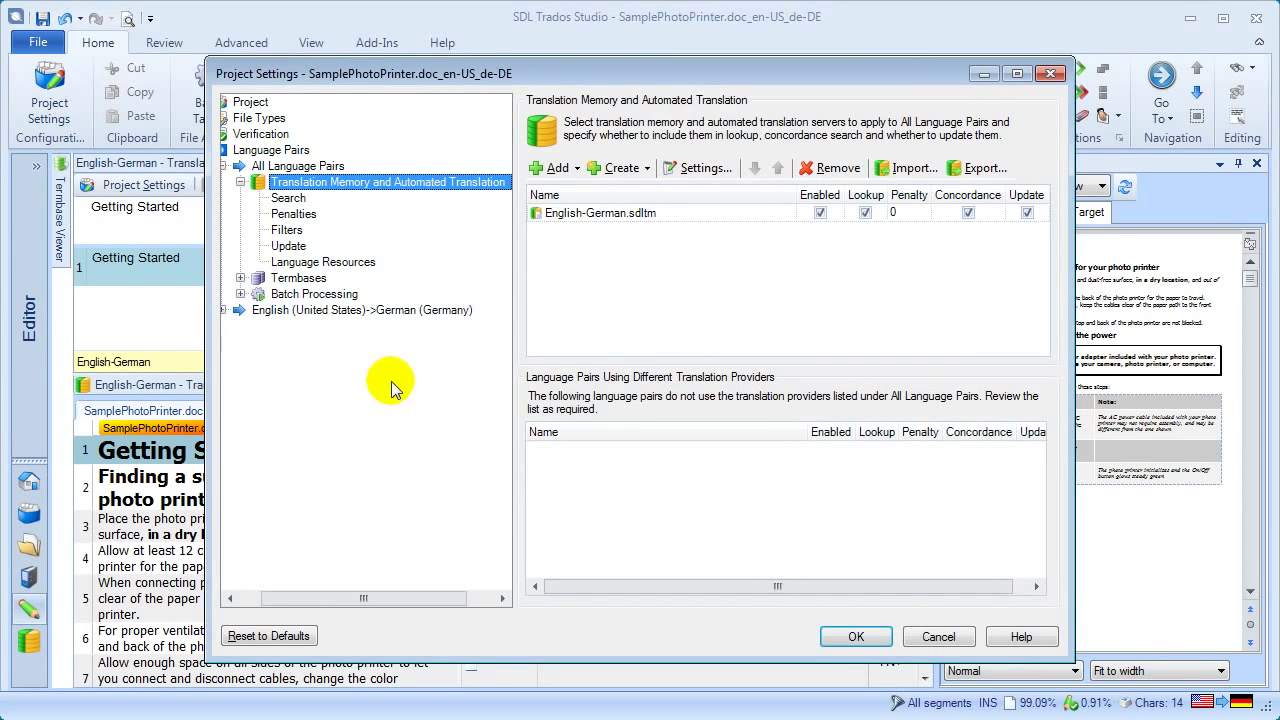
{"action": "left_click", "coordinate": [337, 310]}
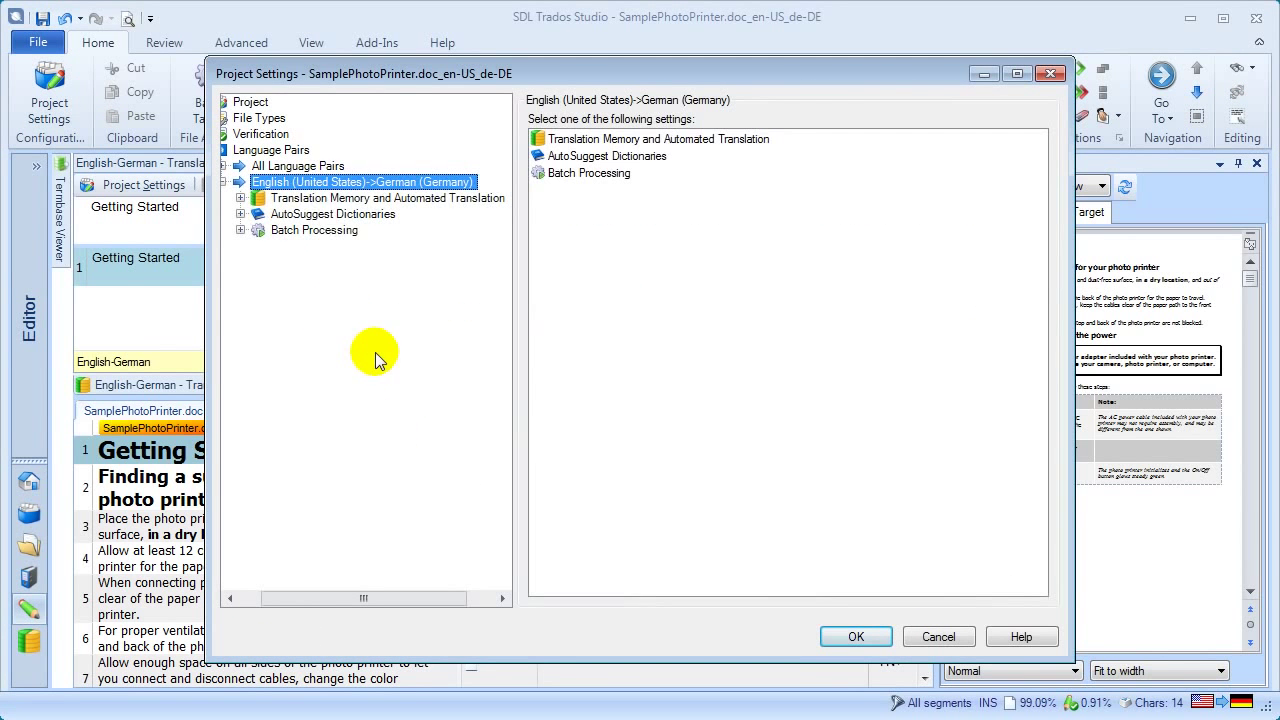
{"action": "left_click", "coordinate": [340, 214]}
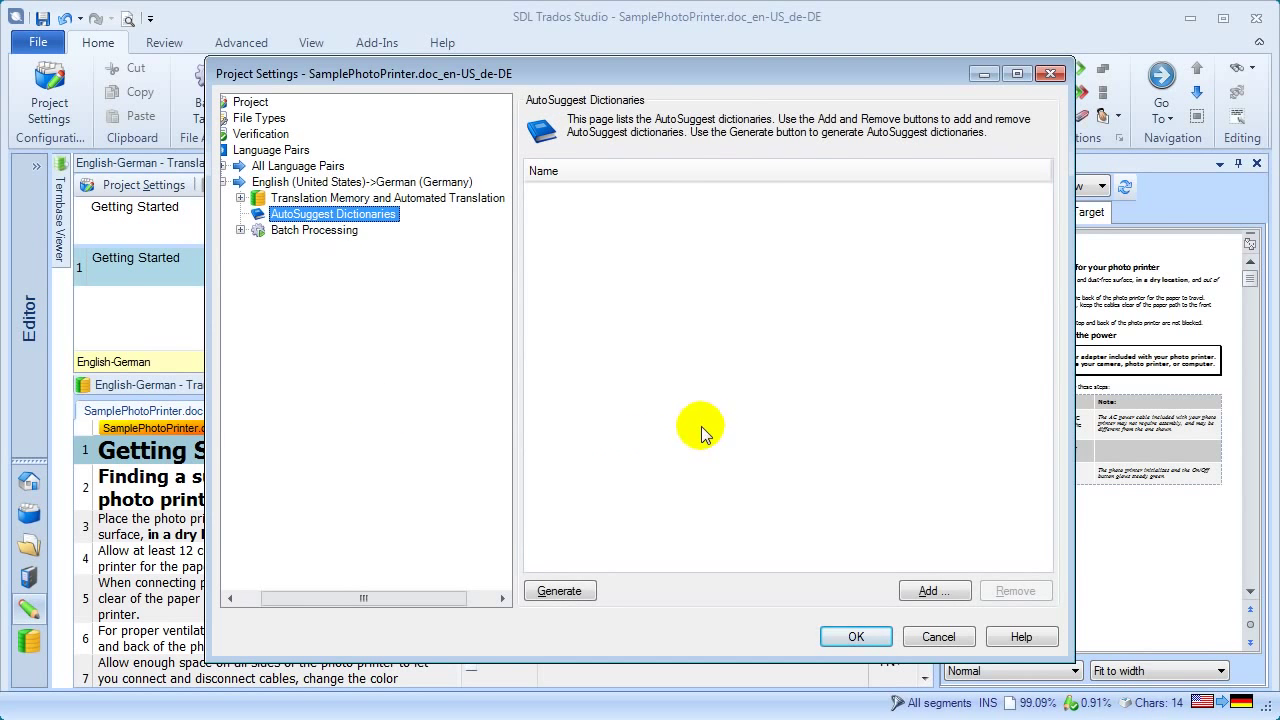
{"action": "left_click", "coordinate": [942, 592]}
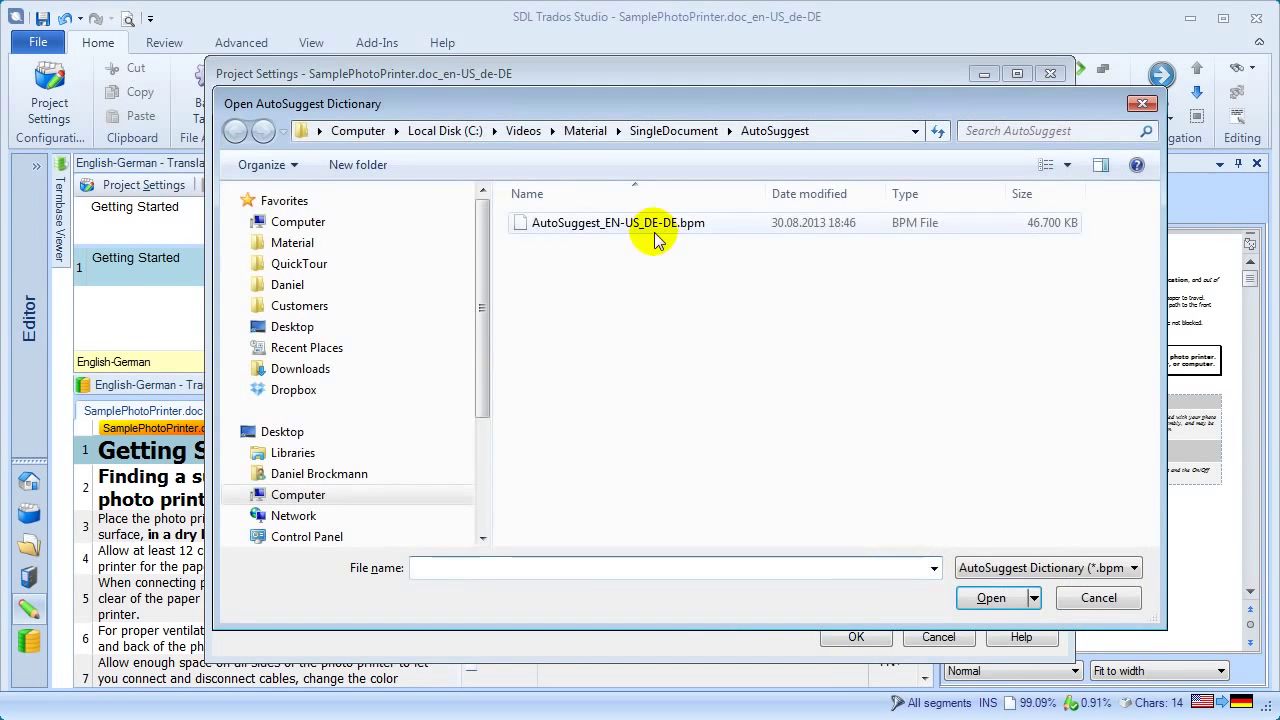
{"action": "double_click", "coordinate": [646, 228]}
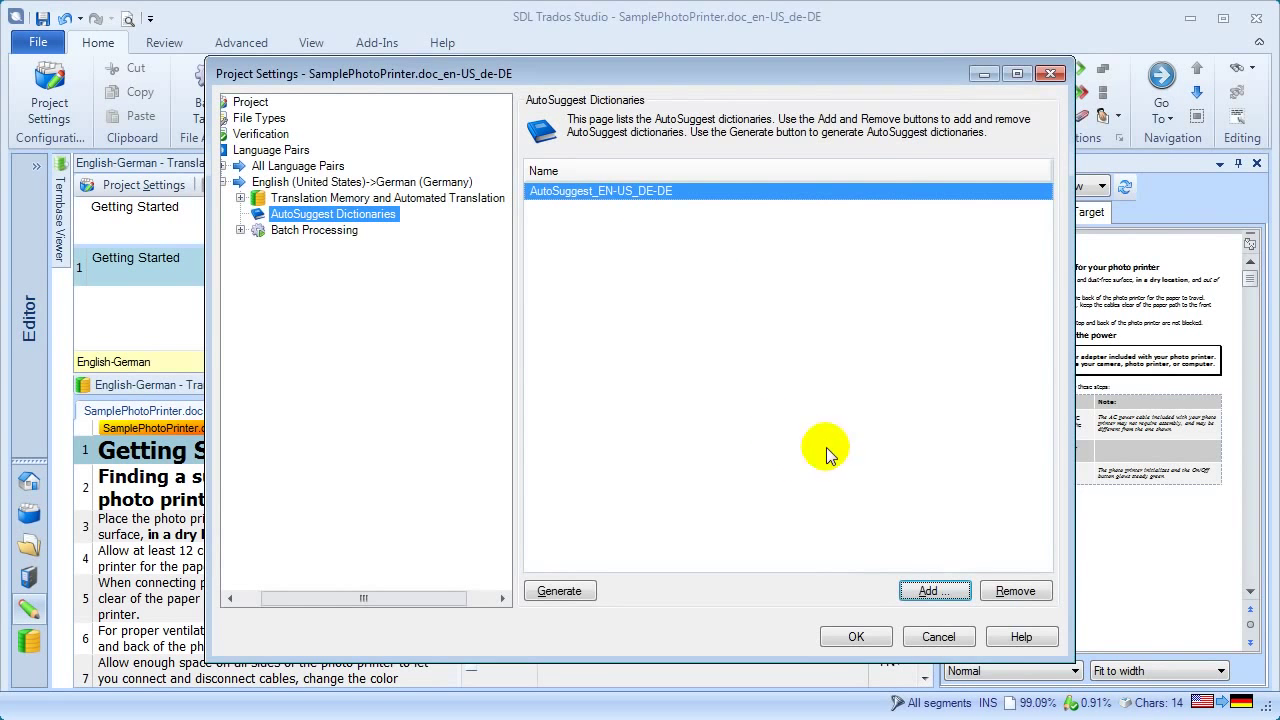
{"action": "left_click", "coordinate": [856, 636]}
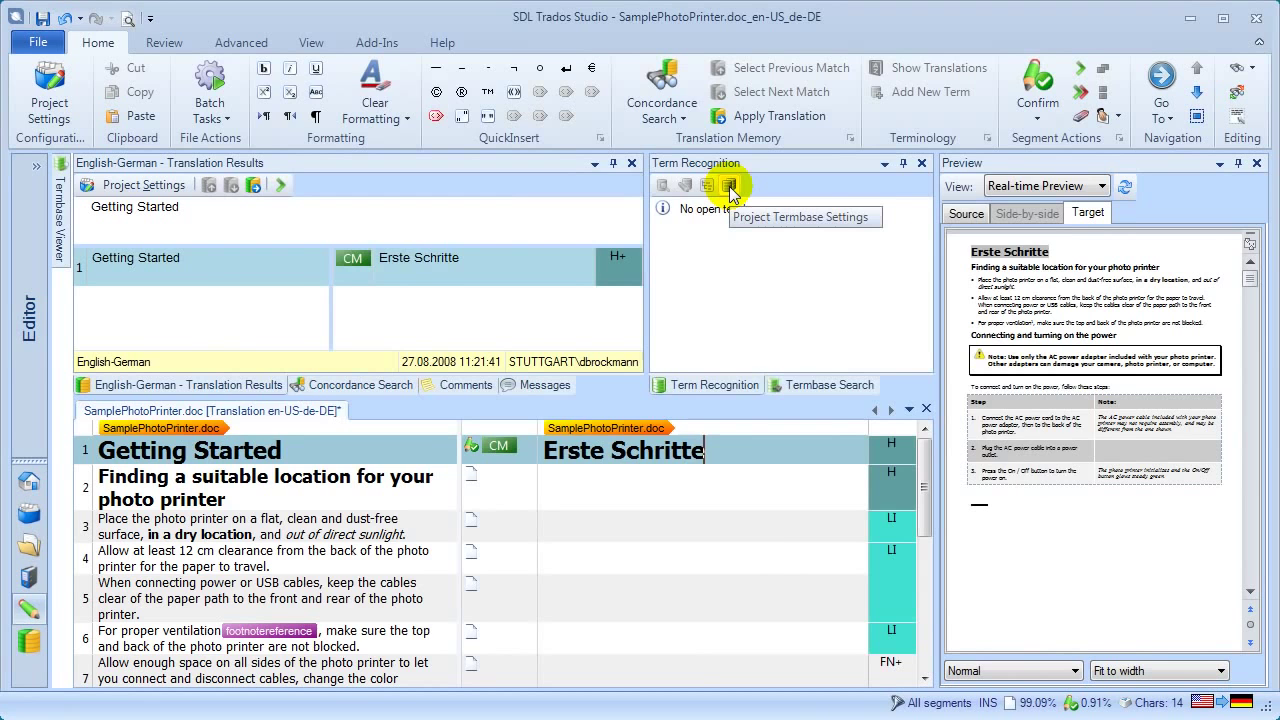
Add the Printer.sdltb termbase to the project and apply the settings.
{"action": "left_click", "coordinate": [730, 187]}
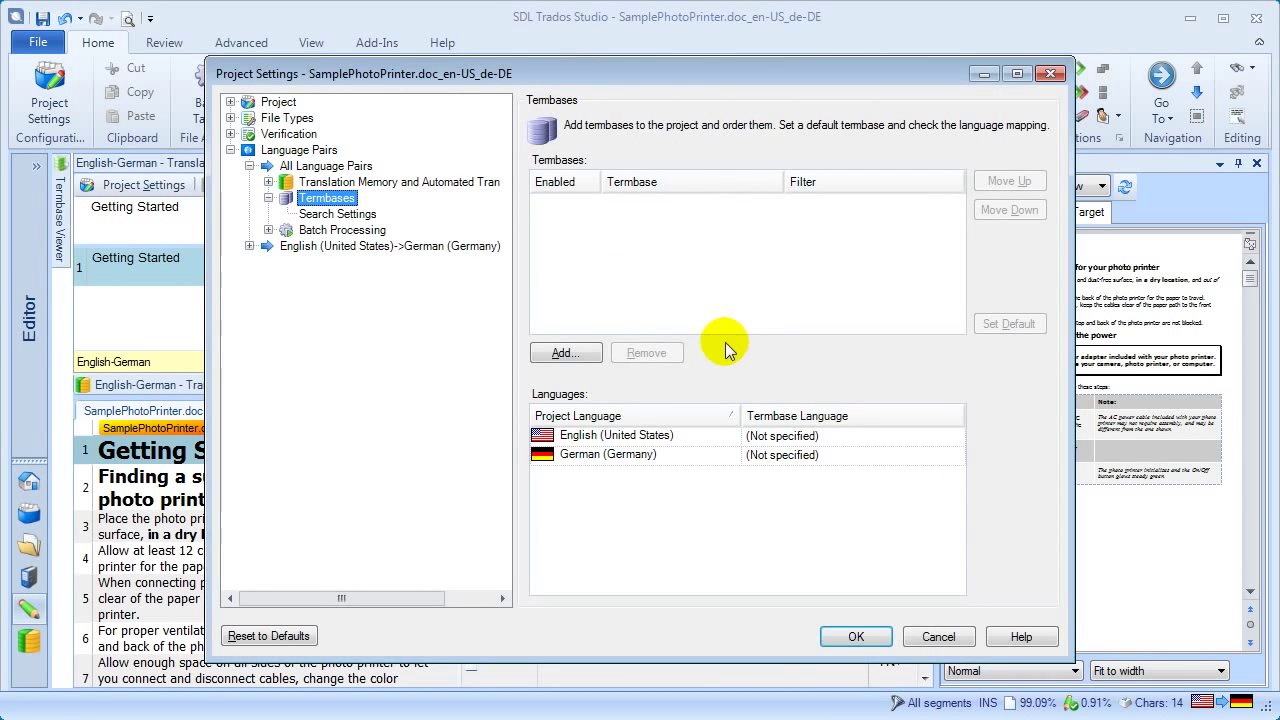
{"action": "left_click", "coordinate": [563, 353]}
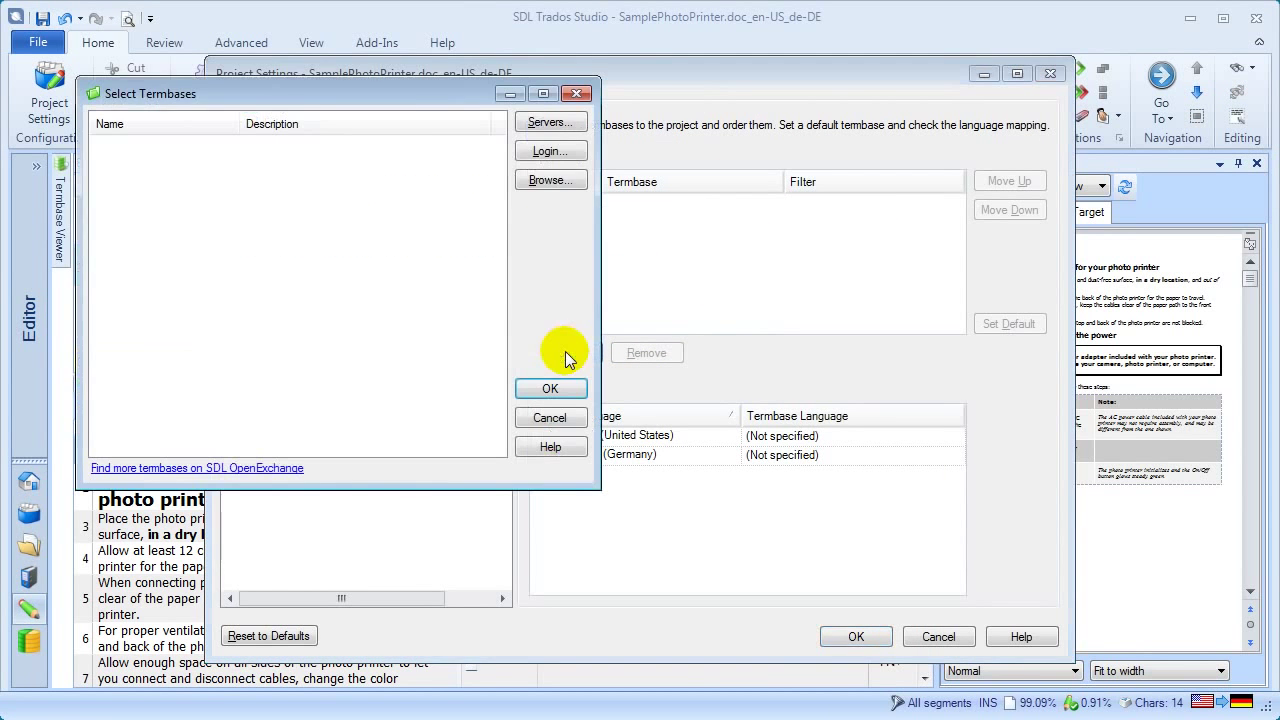
{"action": "left_click", "coordinate": [560, 177]}
{"action": "left_click", "coordinate": [447, 246]}
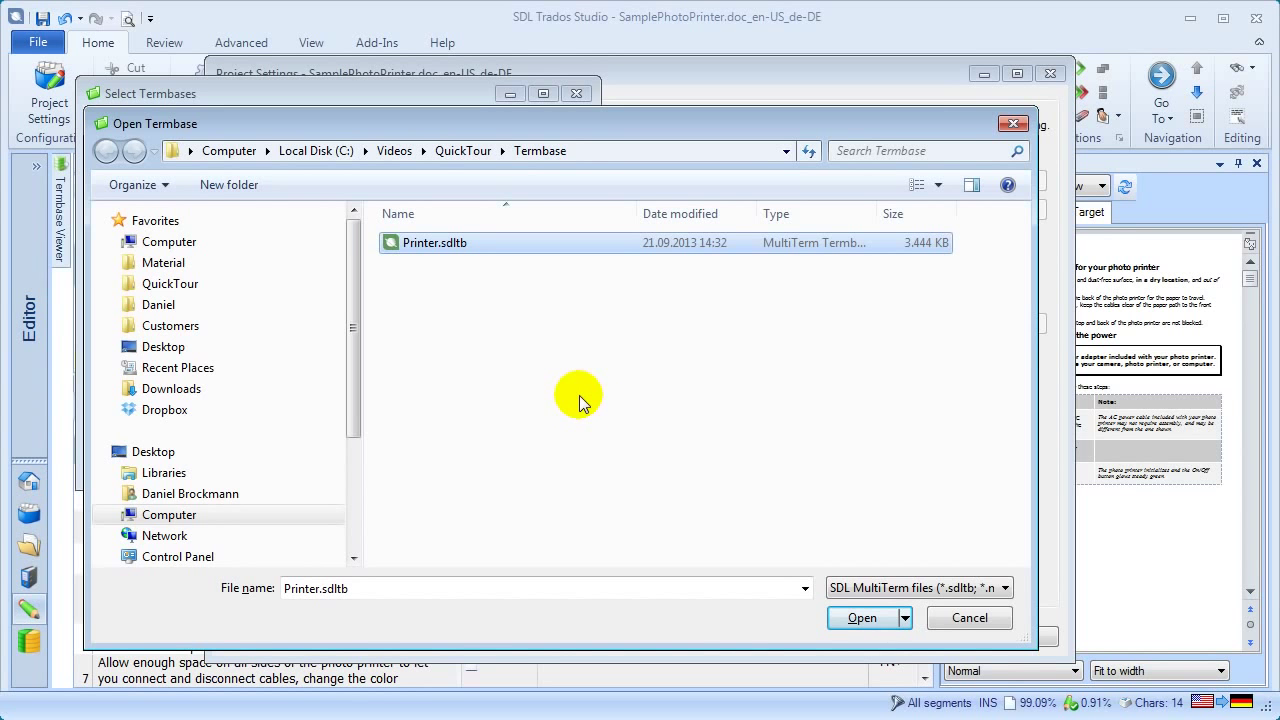
{"action": "left_click", "coordinate": [860, 616]}
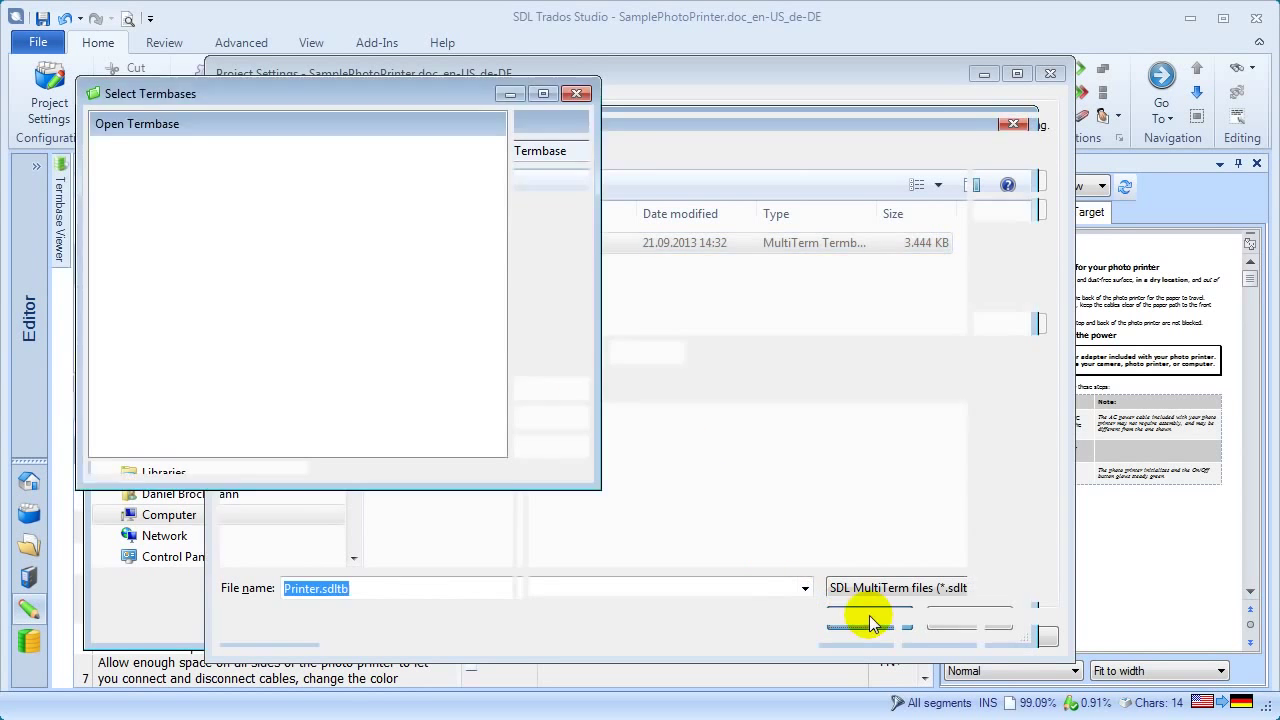
{"action": "left_click", "coordinate": [549, 390]}
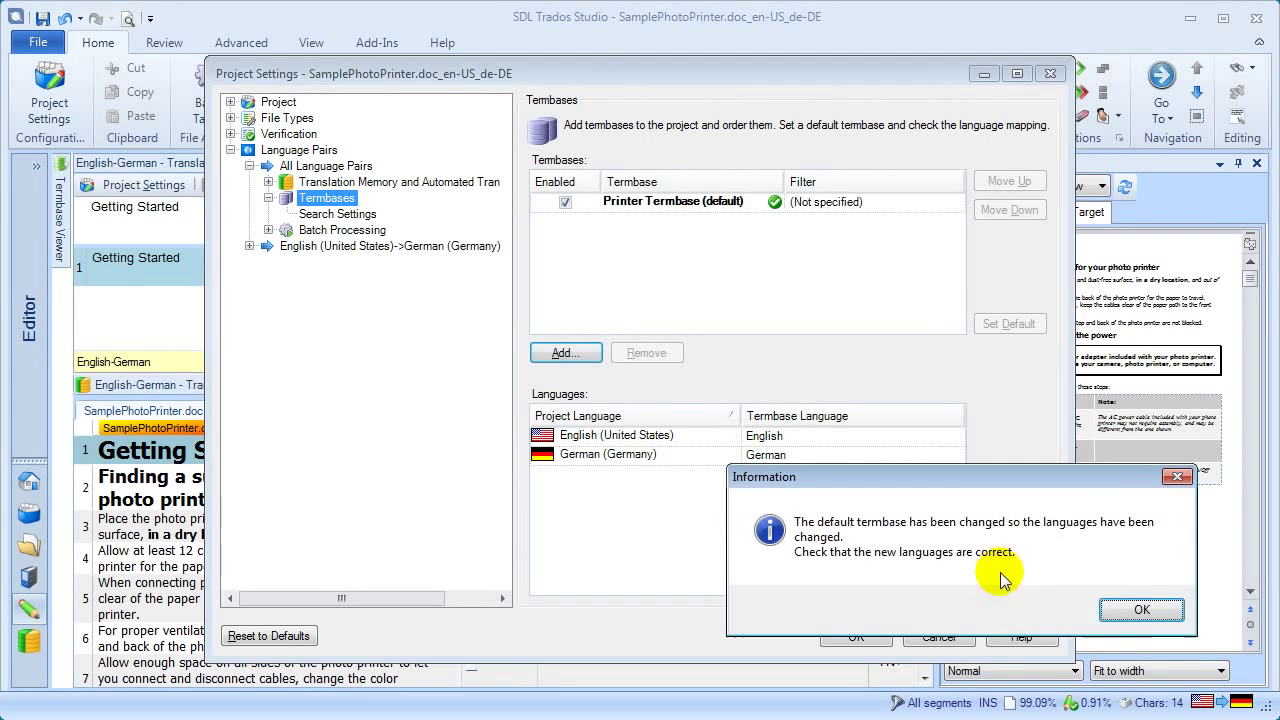
{"action": "left_click", "coordinate": [1137, 609]}
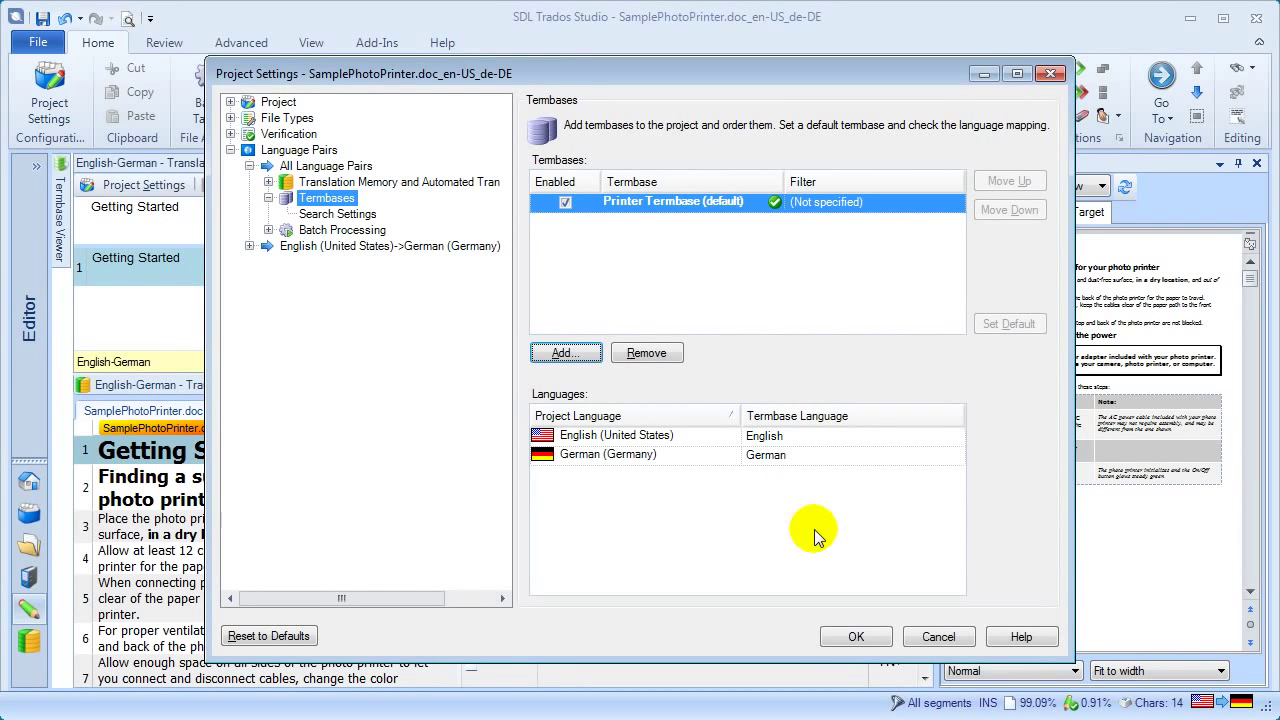
{"action": "left_click", "coordinate": [864, 638]}
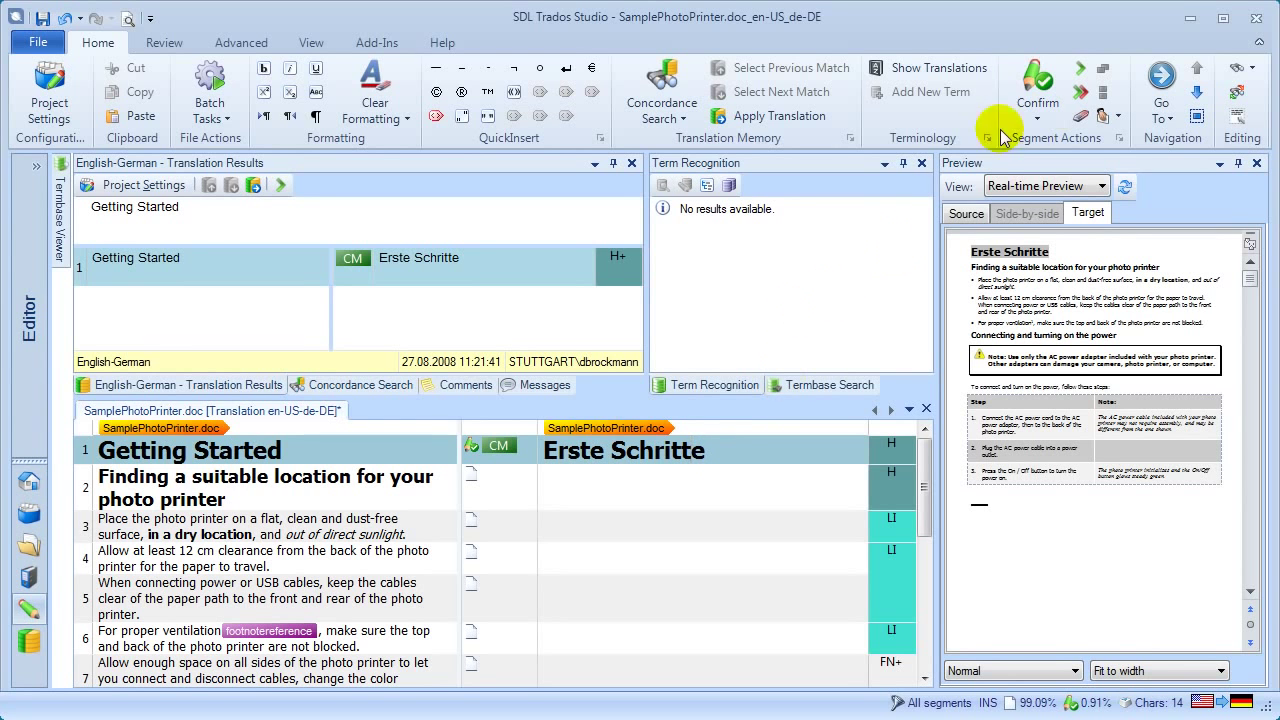
Confirm segment 1's 'Erste Schritte' translation so segment 2 fills with the 91% match.
{"action": "left_click", "coordinate": [1045, 80]}
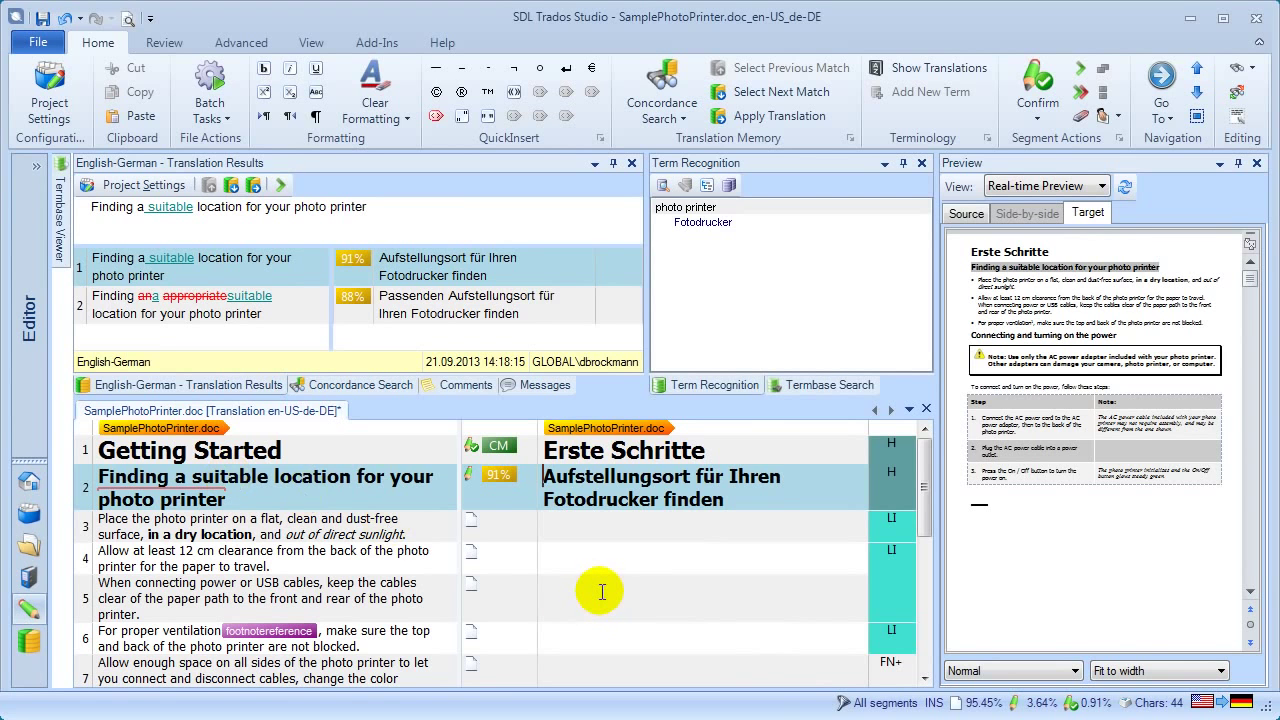
Prefix segment 2's target with the AutoSuggest word 'Geeigneten' to read 'Geeigneten Aufstellungsort für Ihren Fotodrucker finden'.
{"action": "type", "text": "G"}
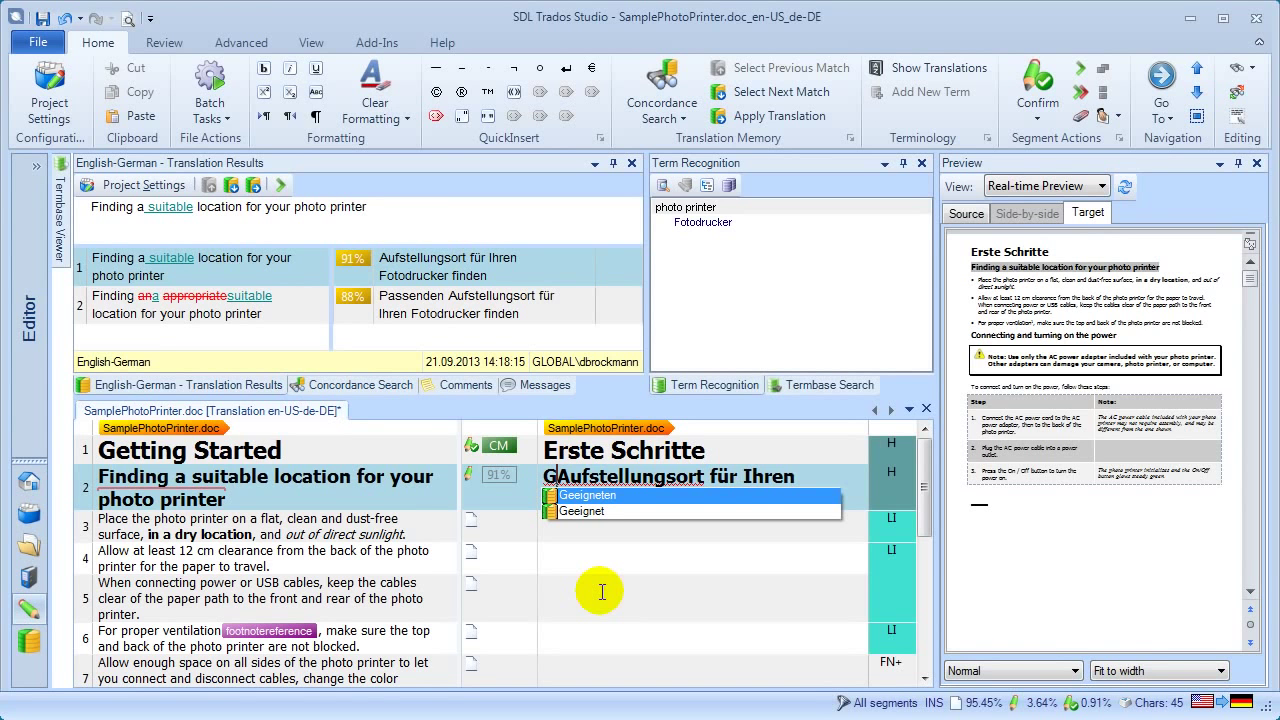
{"action": "key", "text": "Return"}
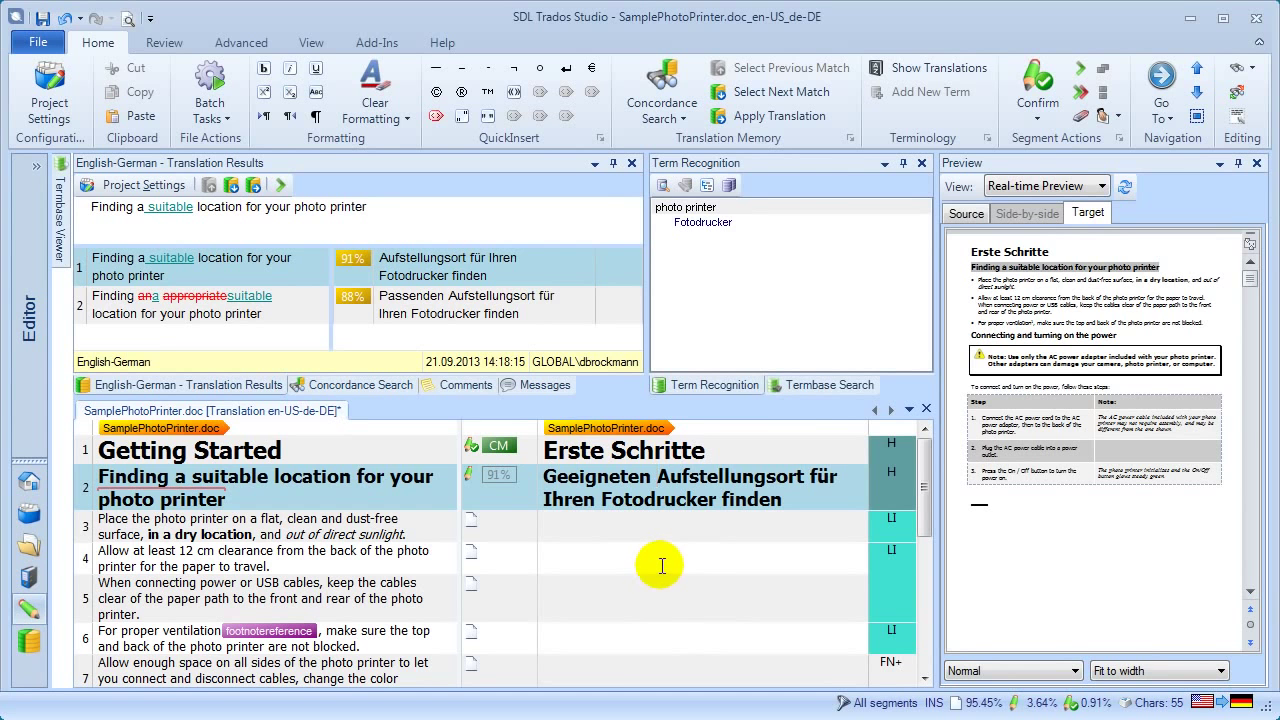
{"action": "key", "text": "ctrl+End"}
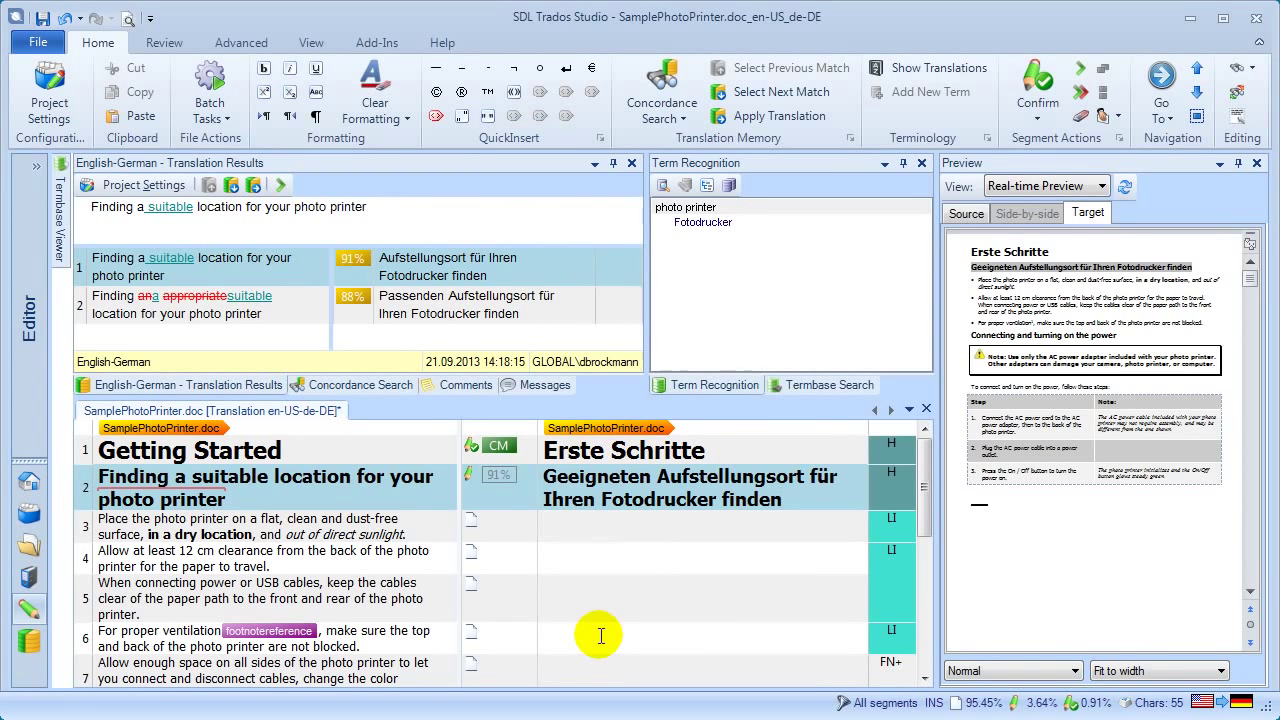
Confirm segment 2 and start segment 3 with 'Platzieren Sie den Fotodrucker auf einer flachen, sauberen und staubfreien Oberfläche'.
{"action": "key", "text": "ctrl+Return"}
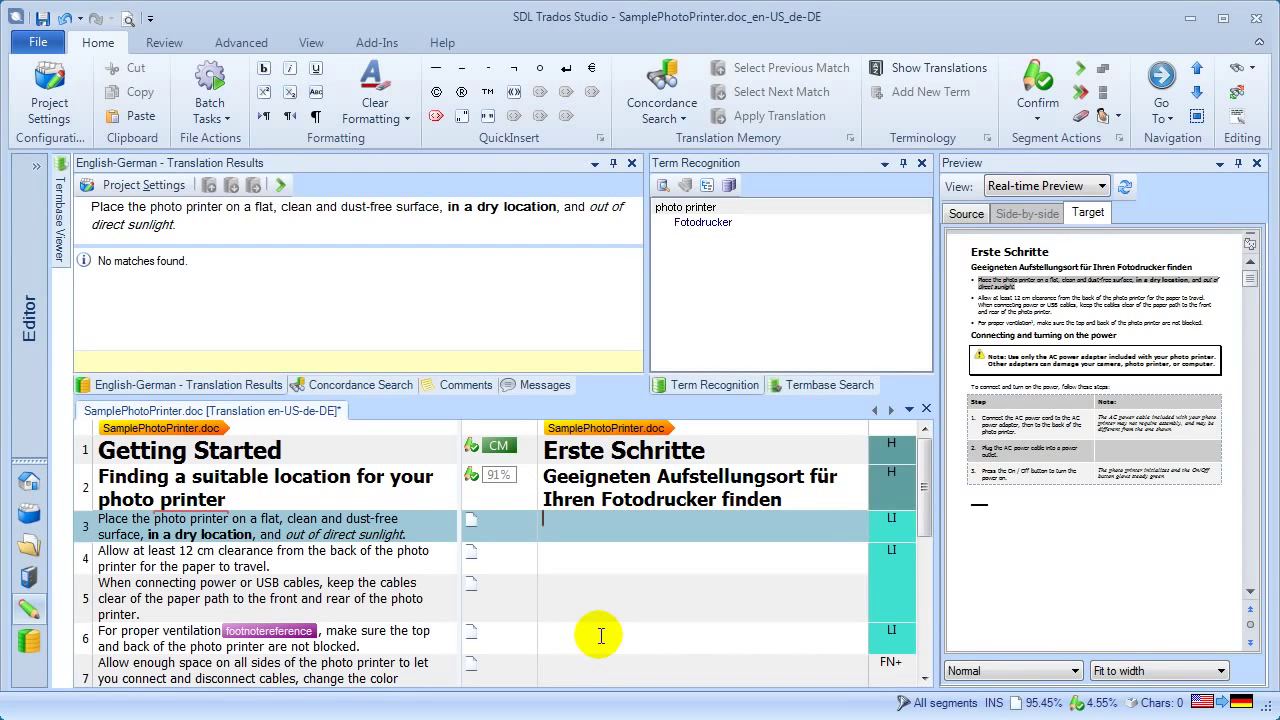
{"action": "type", "text": "P"}
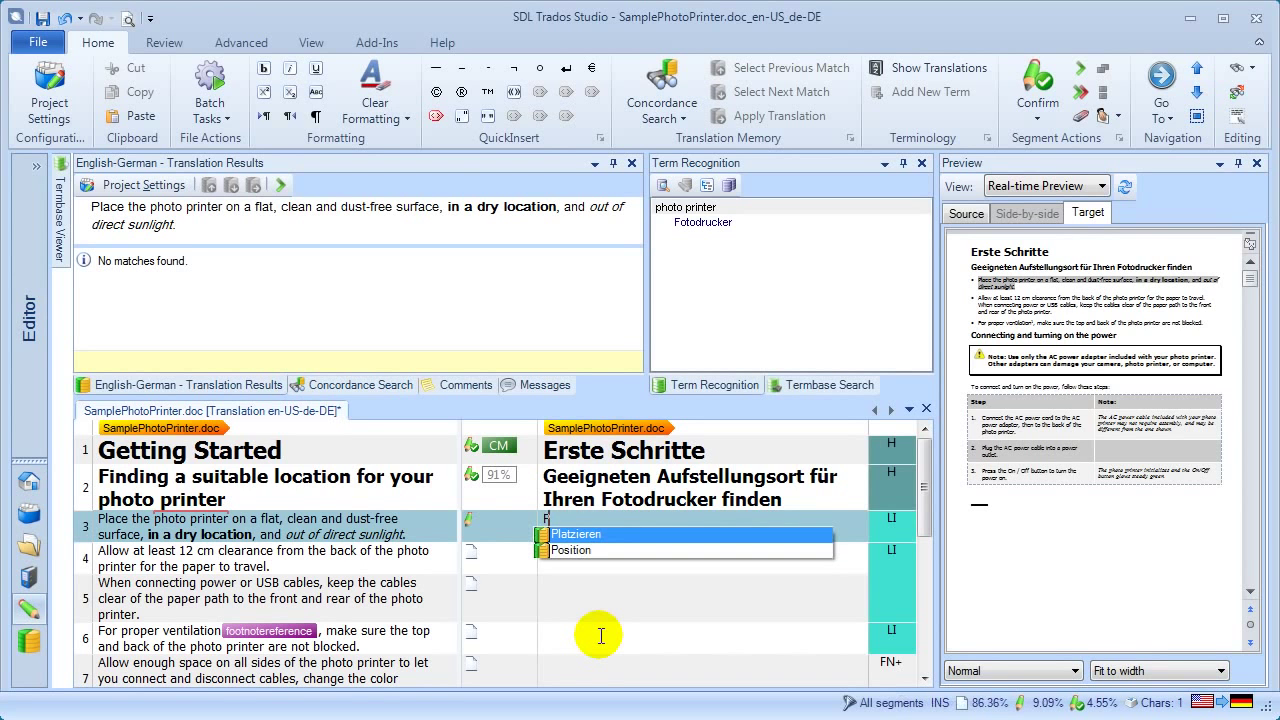
{"action": "key", "text": "Return"}
{"action": "type", "text": "Sie "}
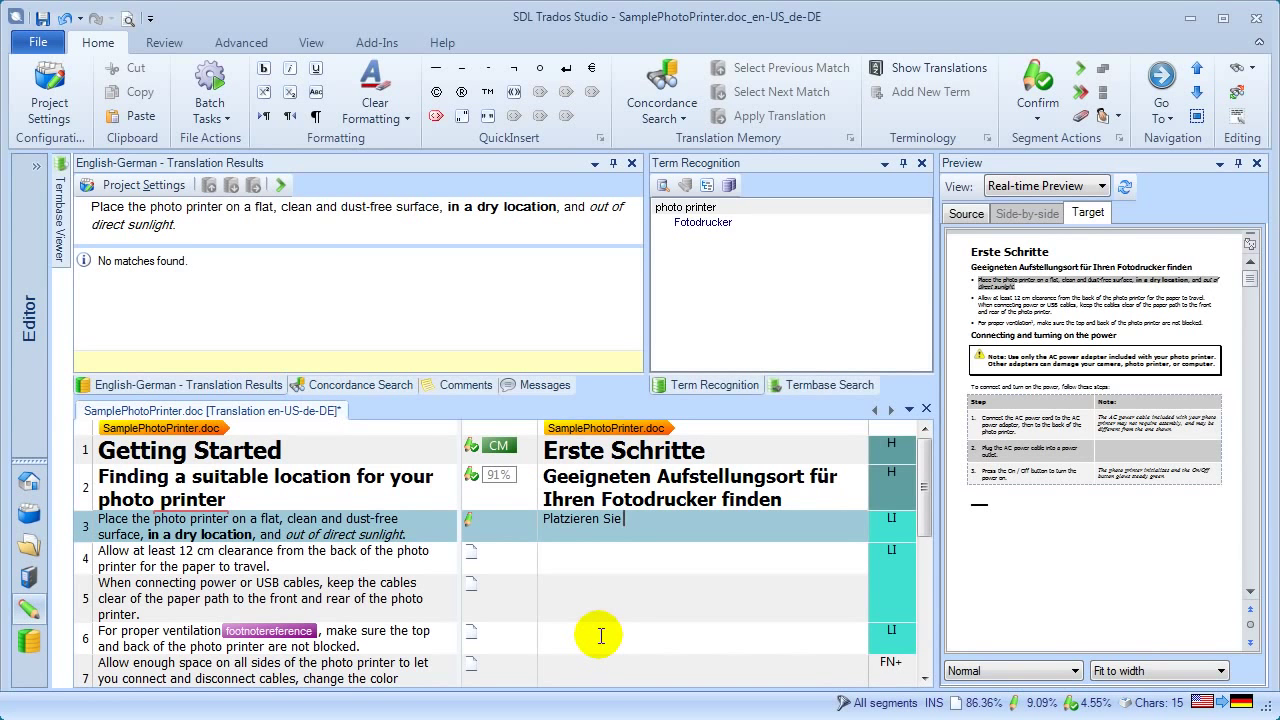
{"action": "type", "text": "den F"}
{"action": "key", "text": "Return"}
{"action": "type", "text": "auf"}
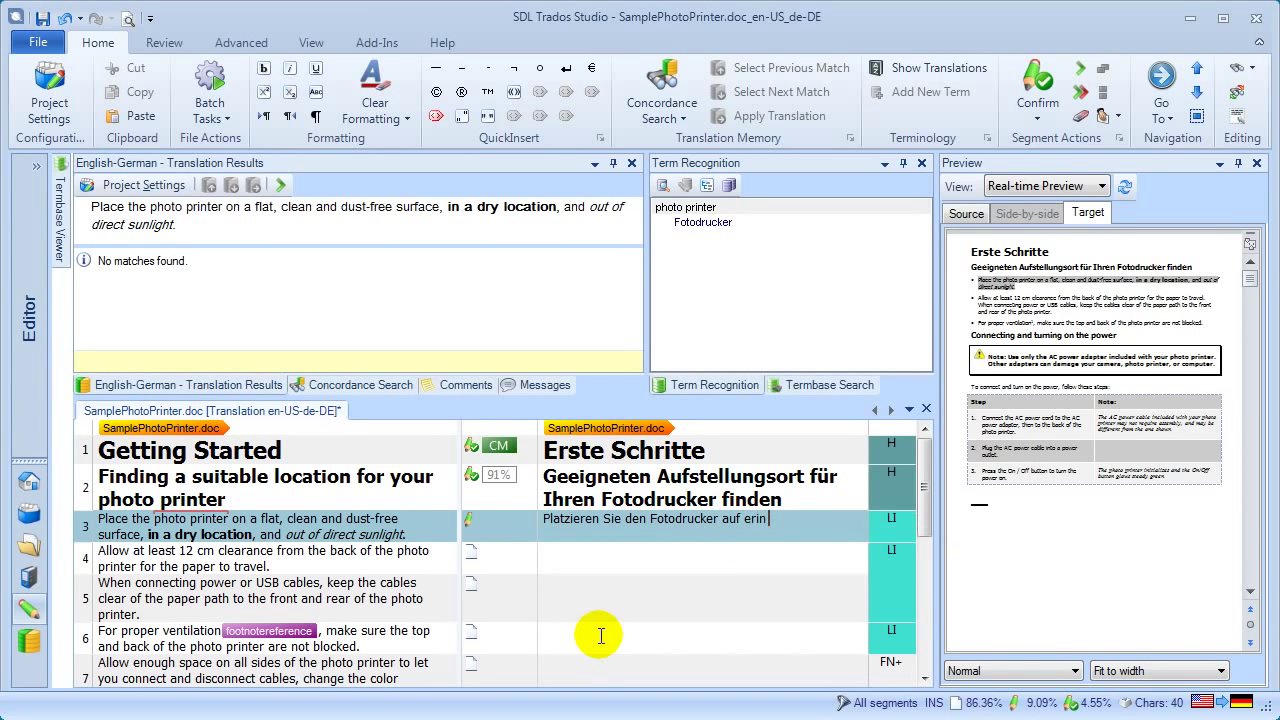
{"action": "type", "text": "einer f"}
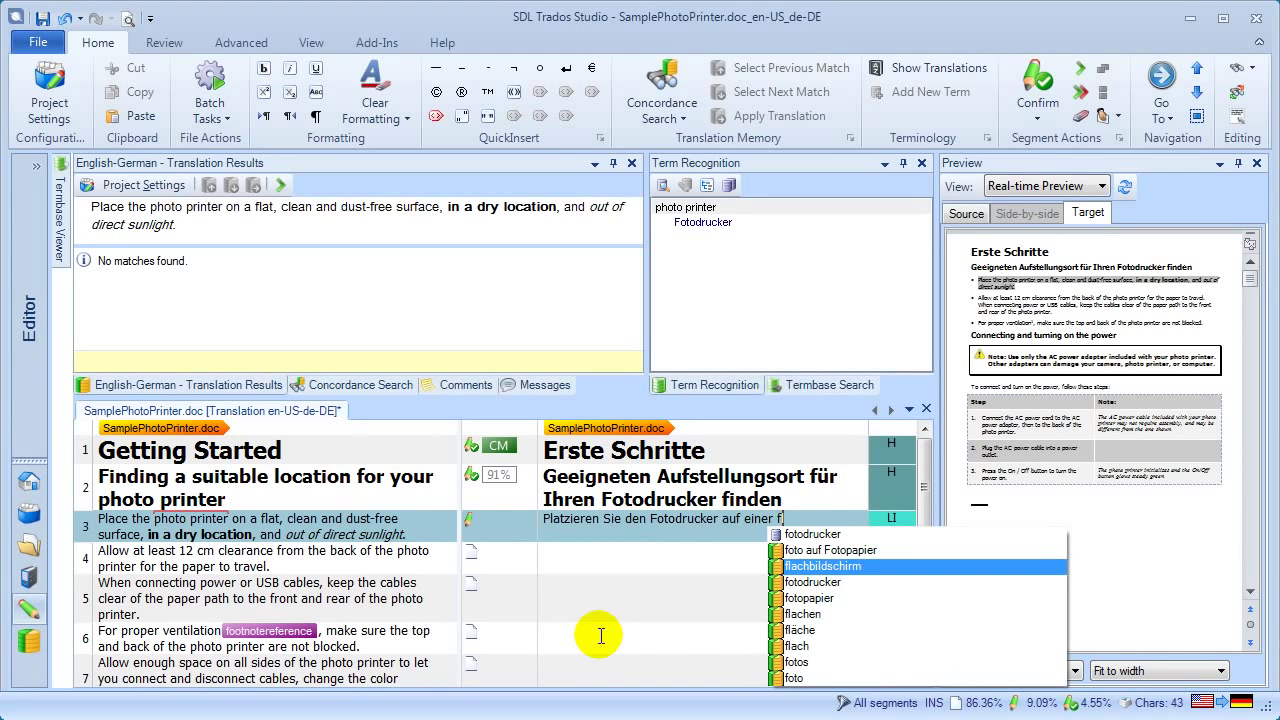
{"action": "key", "text": "Down"}
{"action": "key", "text": "Down"}
{"action": "key", "text": "Down"}
{"action": "key", "text": "Return"}
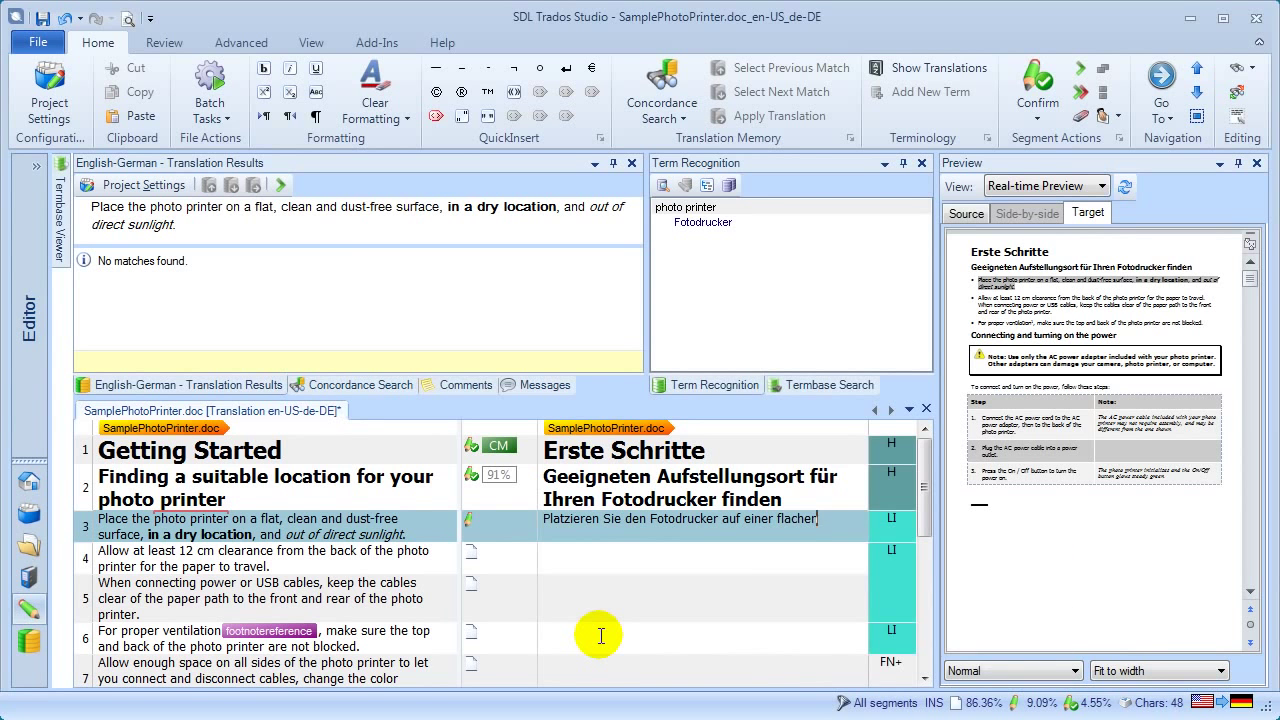
{"action": "type", "text": ", s"}
{"action": "key", "text": "Down"}
{"action": "key", "text": "Down"}
{"action": "key", "text": "Down"}
{"action": "key", "text": "Down"}
{"action": "key", "text": "Down"}
{"action": "key", "text": "Return"}
{"action": "type", "text": "und st"}
{"action": "key", "text": "Down"}
{"action": "key", "text": "Down"}
{"action": "key", "text": "Down"}
{"action": "key", "text": "Down"}
{"action": "key", "text": "Return"}
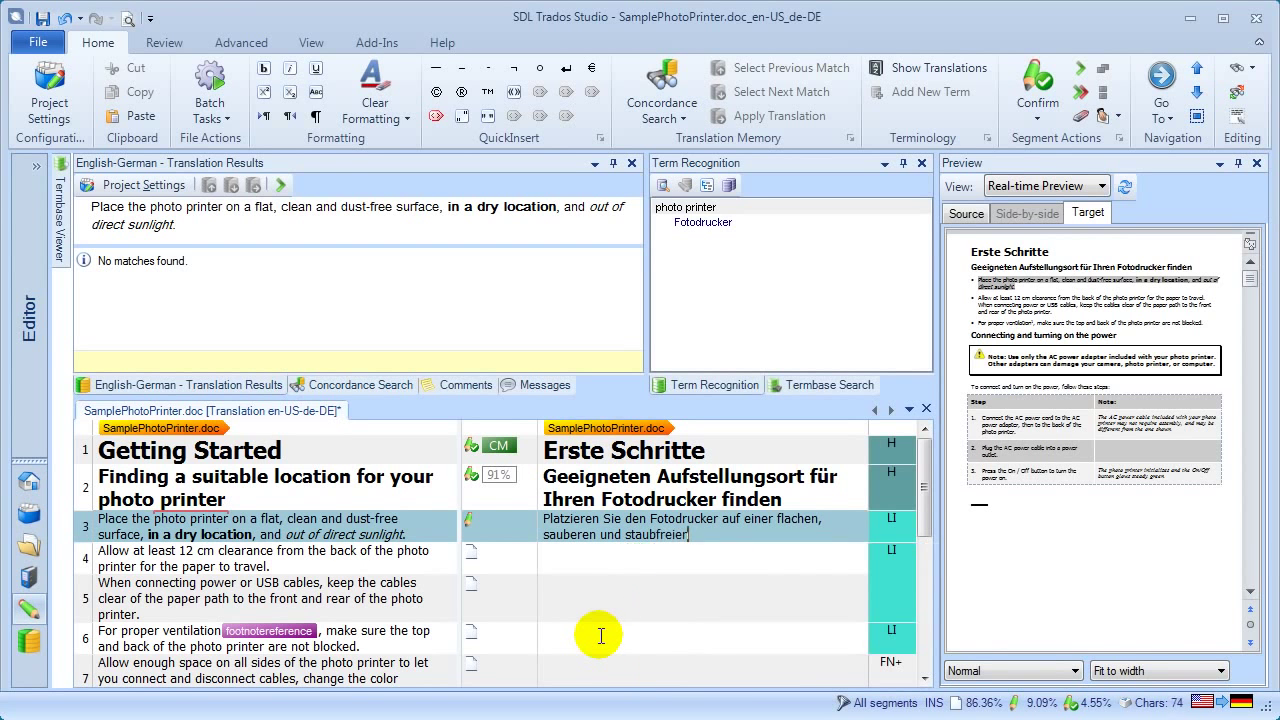
{"action": "type", "text": "O"}
{"action": "key", "text": "Return"}
Finish segment 3 with 'und stellen Sie ihn an einem trockenen Ort auf, der keiner direkten Sonneneinstrahlung ausgesetzt ist.'.
{"action": "type", "text": ", die"}
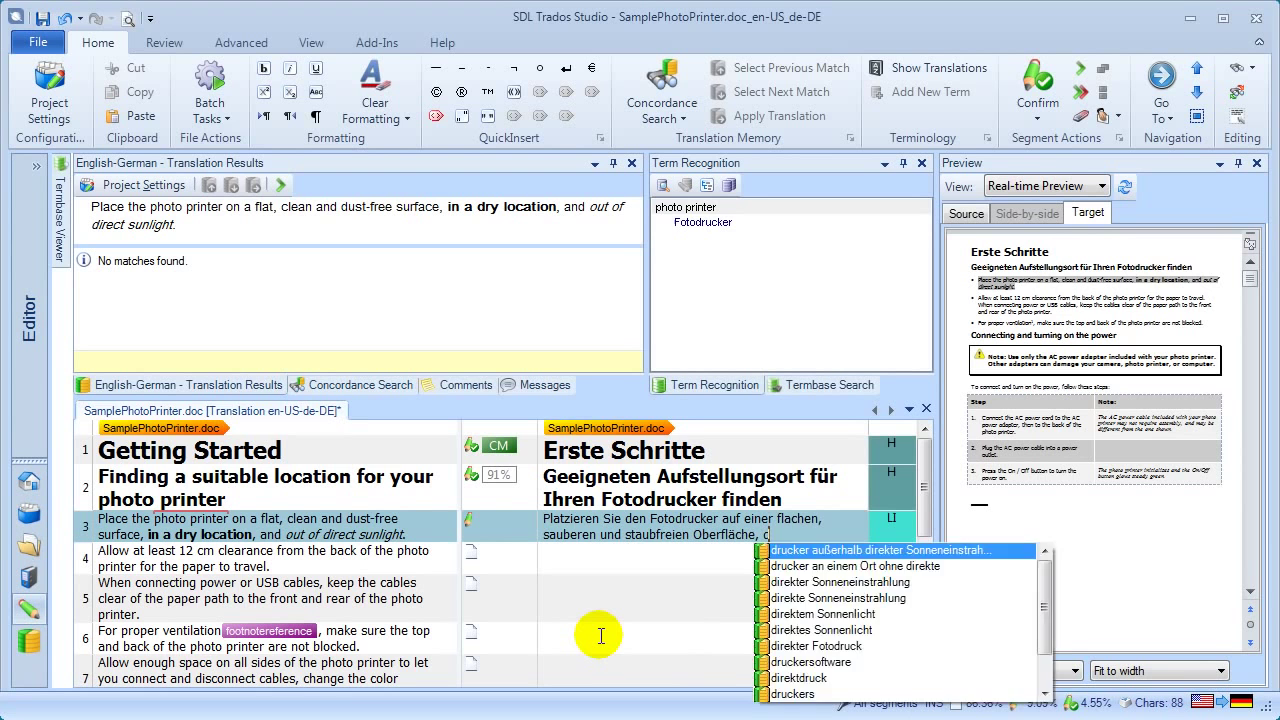
{"action": "key", "text": "BackSpace"}
{"action": "key", "text": "BackSpace"}
{"action": "key", "text": "BackSpace"}
{"action": "type", "text": "und ste"}
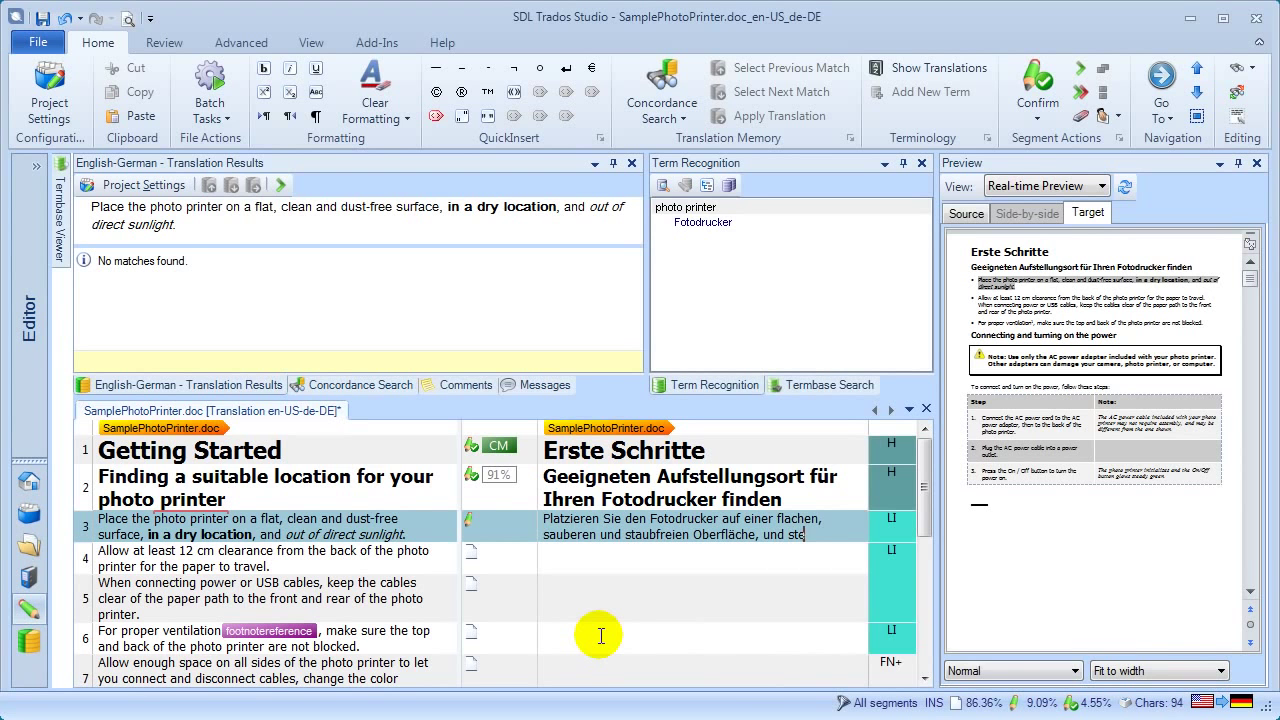
{"action": "type", "text": "lllen Sie ihn "}
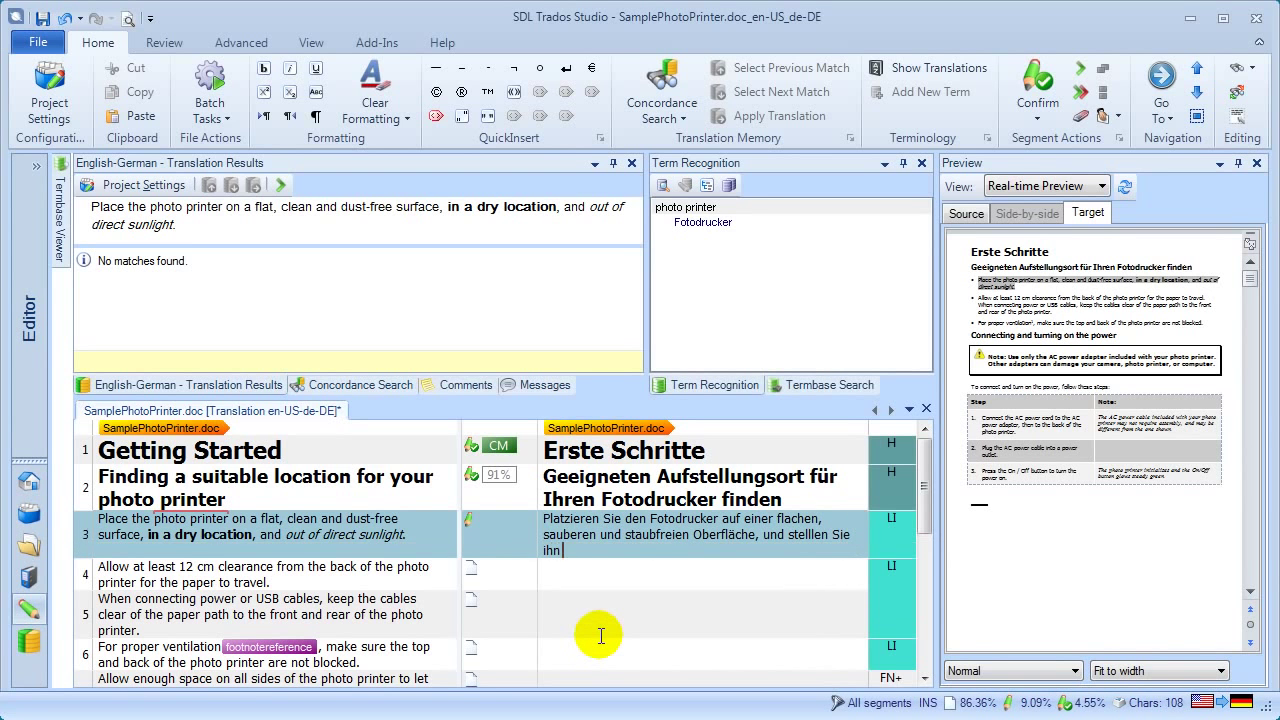
{"action": "type", "text": "an einem trockener"}
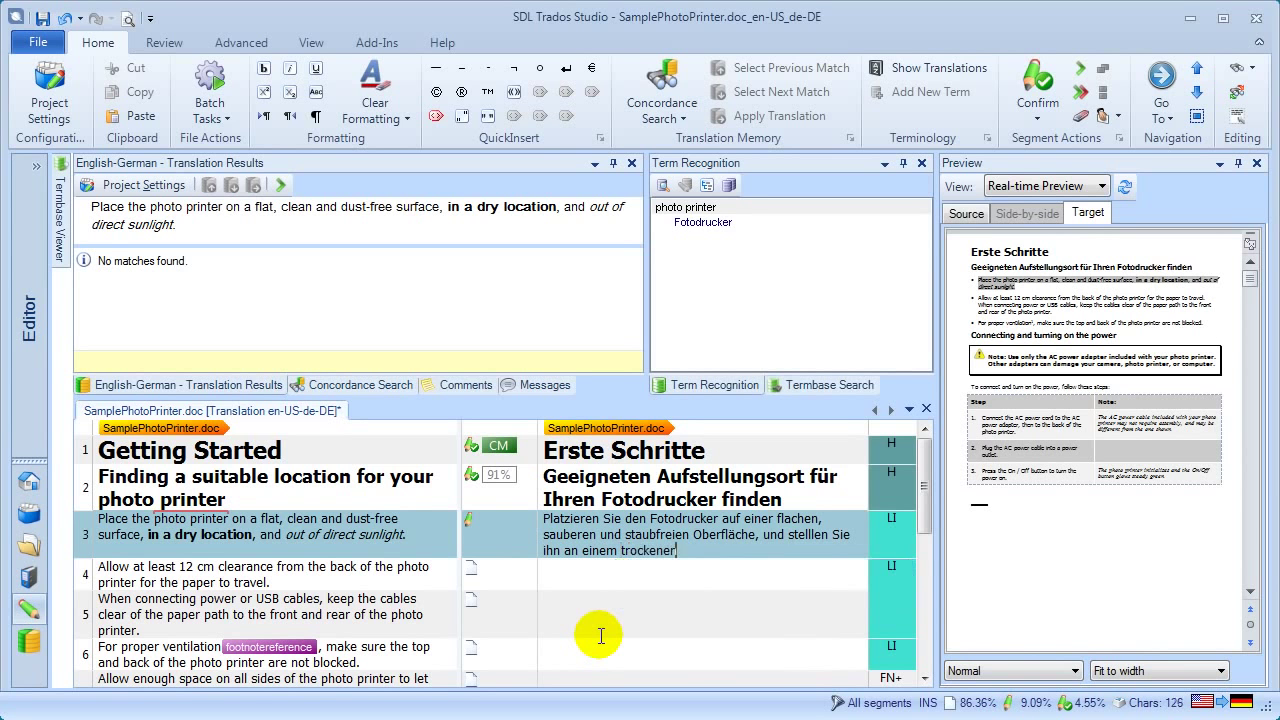
{"action": "key", "text": "BackSpace"}
{"action": "type", "text": "n Ort auf, der keiner dire"}
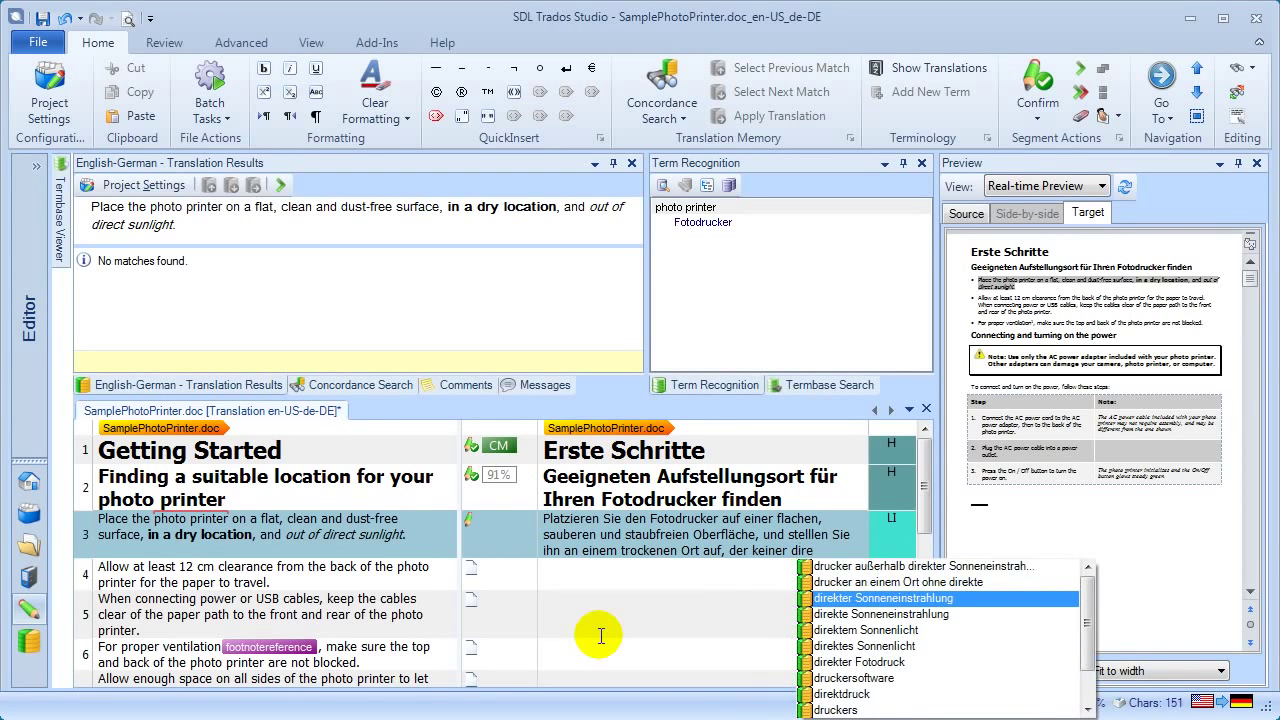
{"action": "key", "text": "Return"}
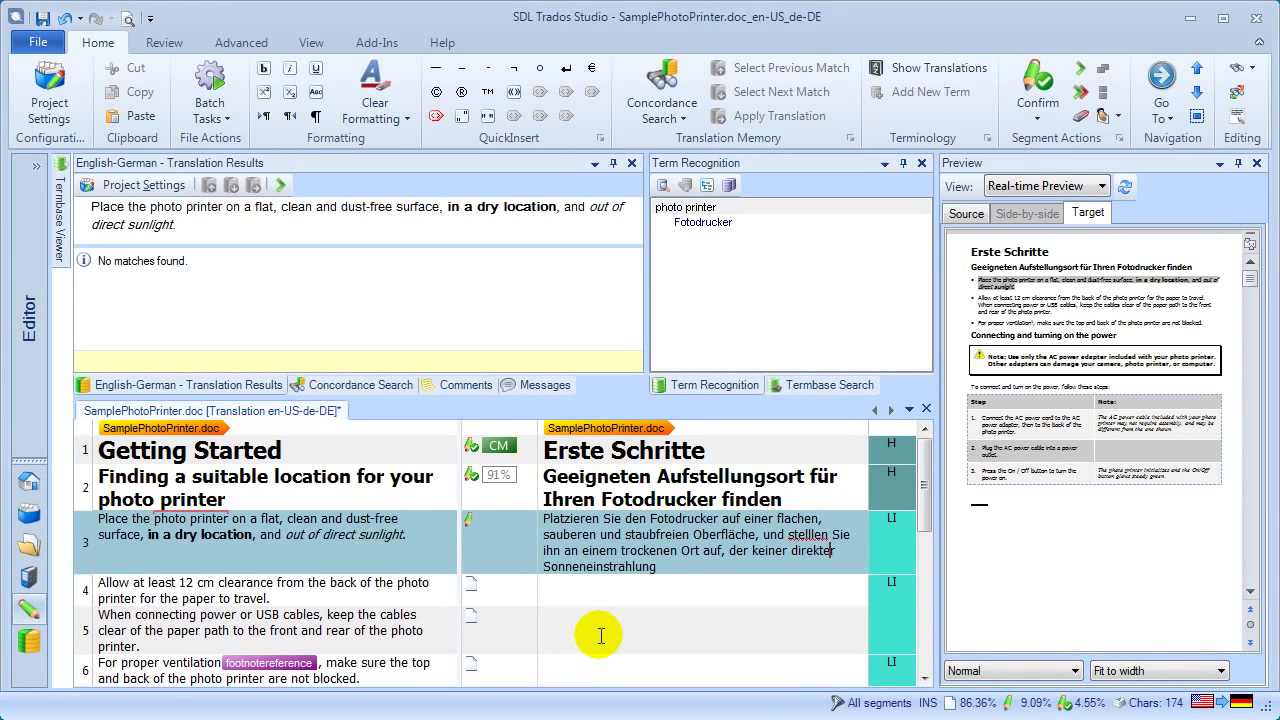
{"action": "key", "text": "BackSpace"}
{"action": "type", "text": "mnSonneneinstrahlung"}
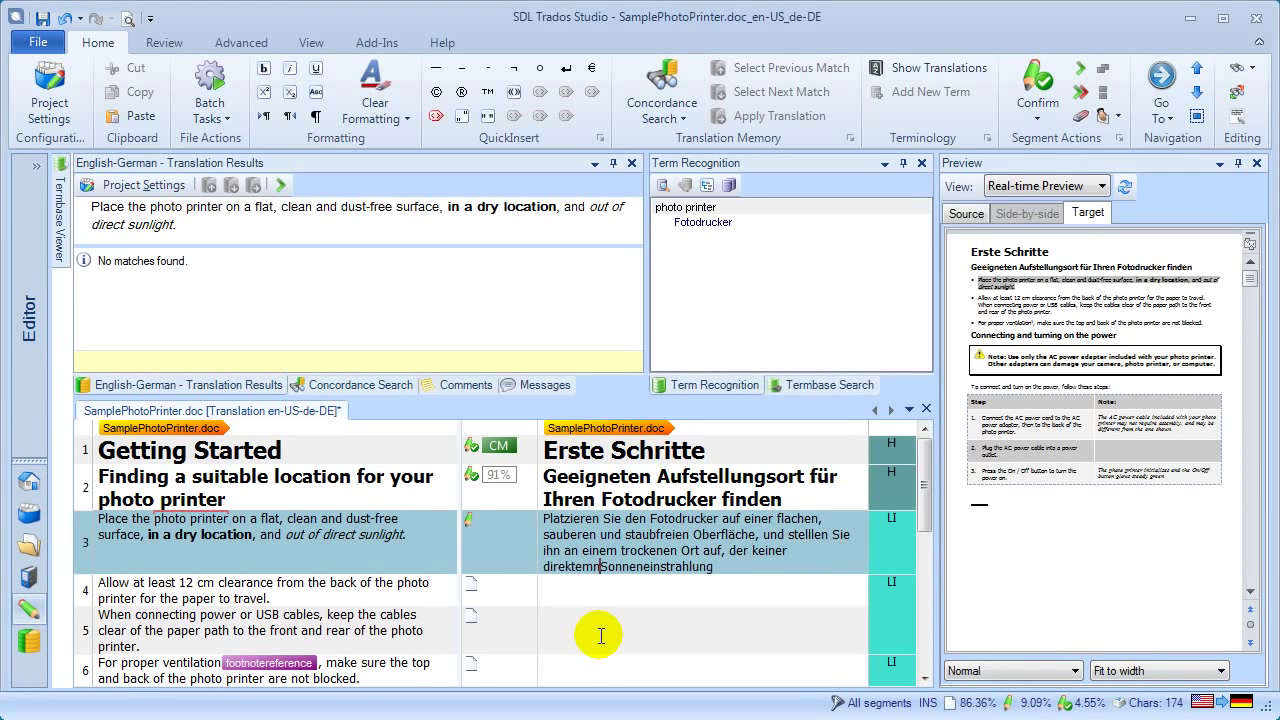
{"action": "key", "text": "BackSpace"}
{"action": "type", "text": "n"}
{"action": "key", "text": "End"}
{"action": "type", "text": "z"}
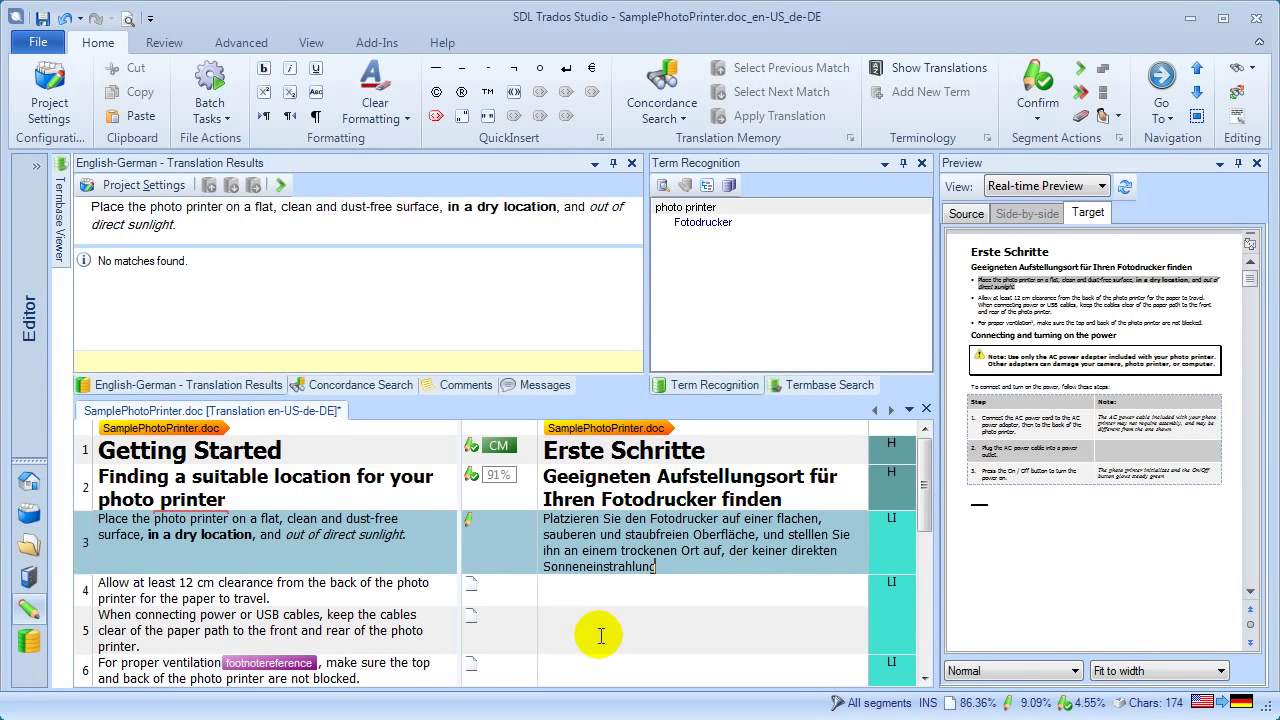
{"action": "type", "text": "usgesetzt ist."}
Replace the misspelled 'stelllen' with 'stellen' from the spelling suggestions.
{"action": "right_click", "coordinate": [808, 536]}
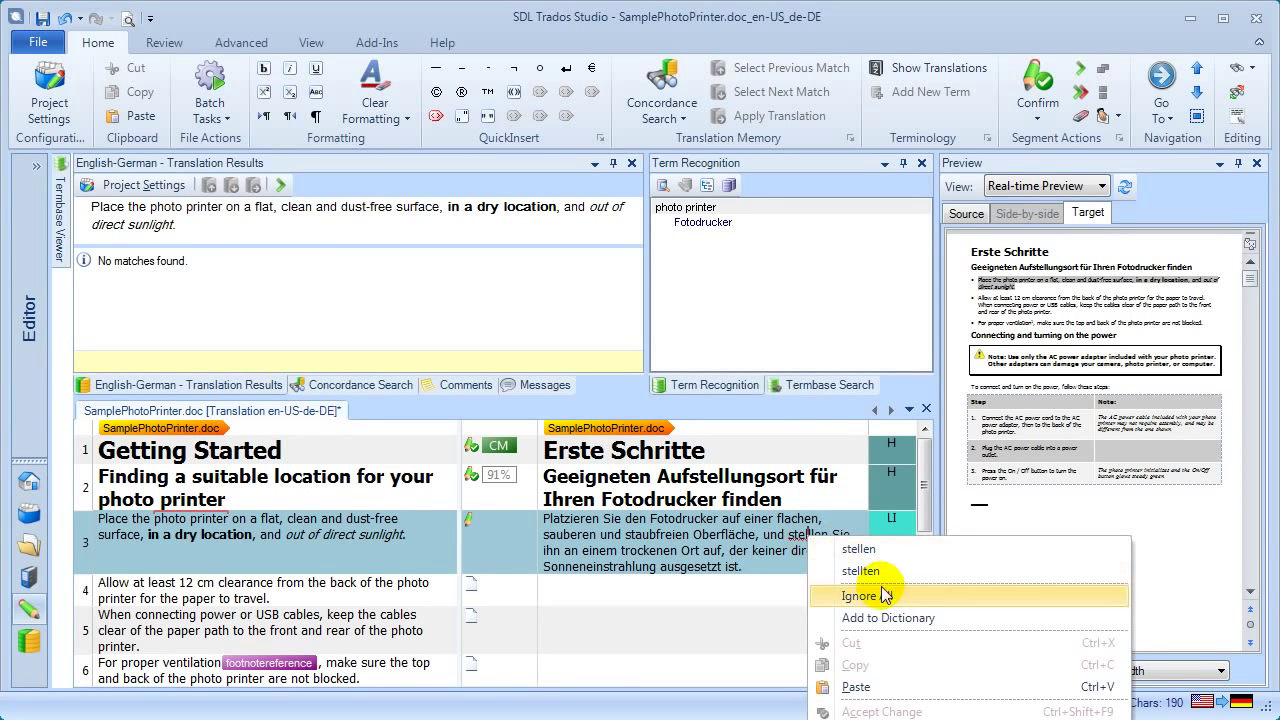
{"action": "left_click", "coordinate": [860, 549]}
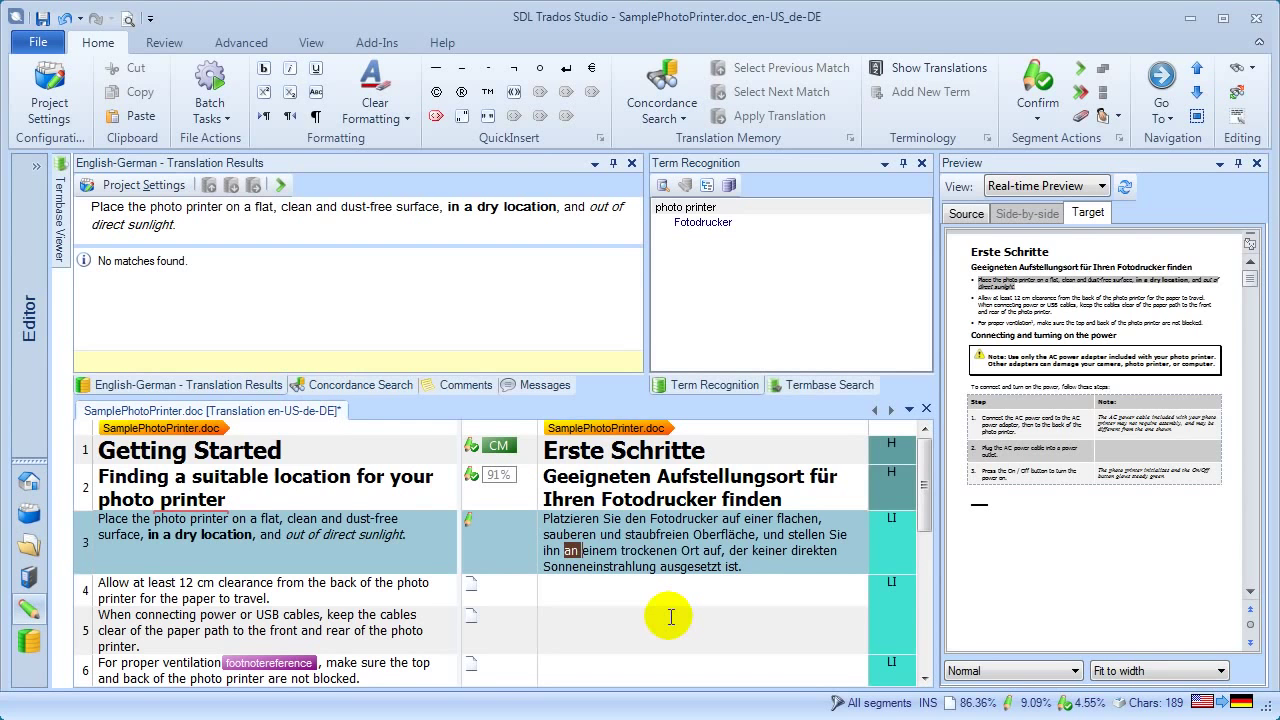
Make 'an einem trockenen Ort' bold using QuickPlace source formatting.
{"action": "key", "text": "ctrl+shift+Right"}
{"action": "key", "text": "ctrl+shift+Right"}
{"action": "key", "text": "ctrl+shift+Right"}
{"action": "key", "text": "shift+Left"}
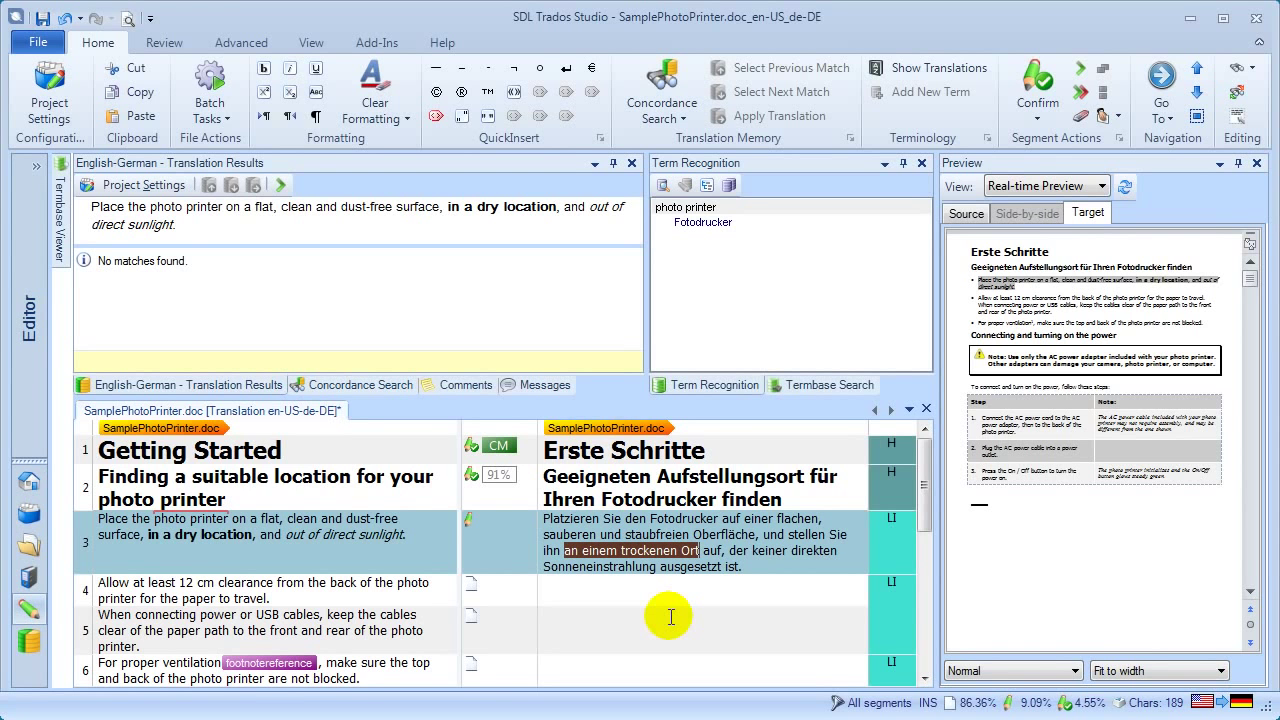
{"action": "key", "text": "ctrl+comma"}
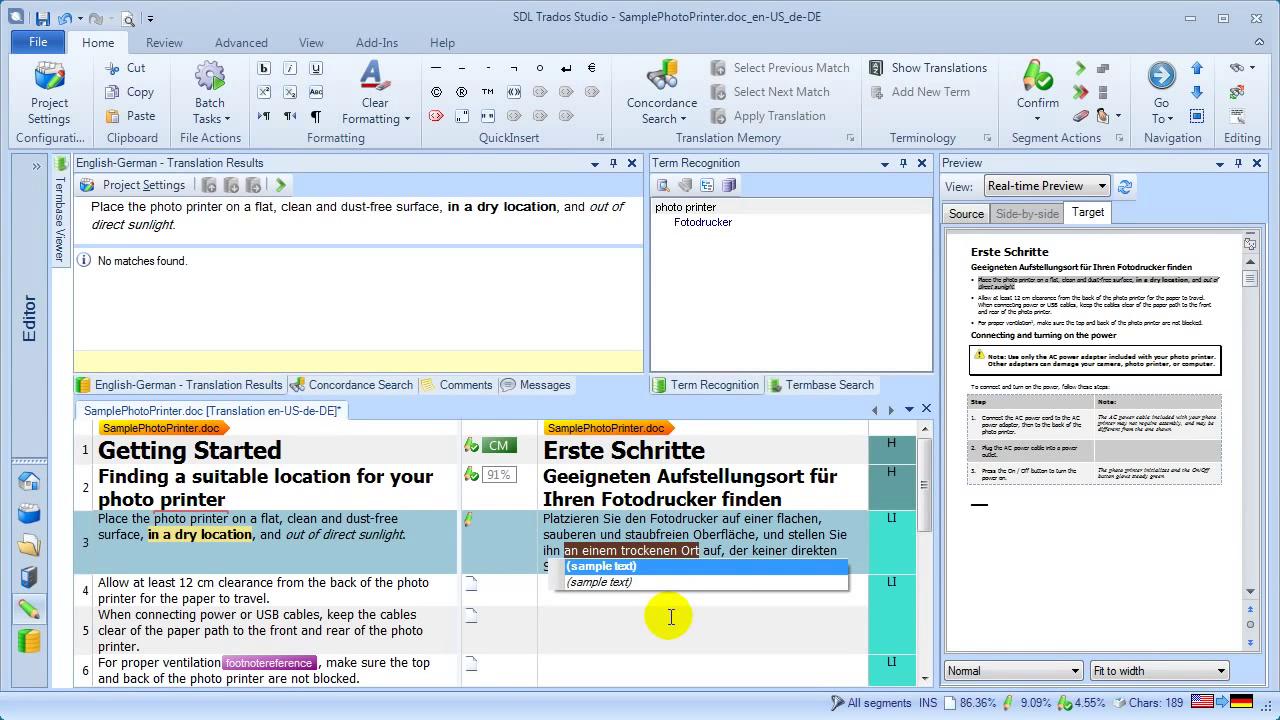
{"action": "key", "text": "Down"}
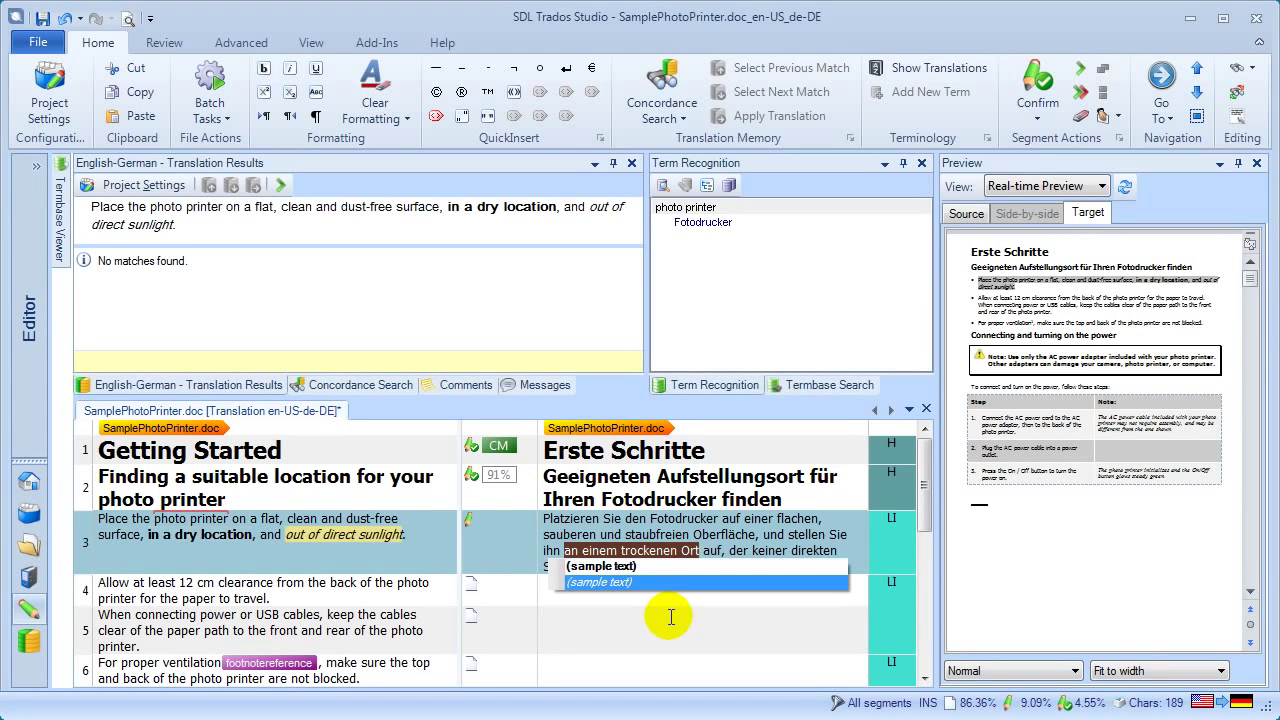
{"action": "key", "text": "Up"}
{"action": "key", "text": "Down"}
{"action": "key", "text": "Up"}
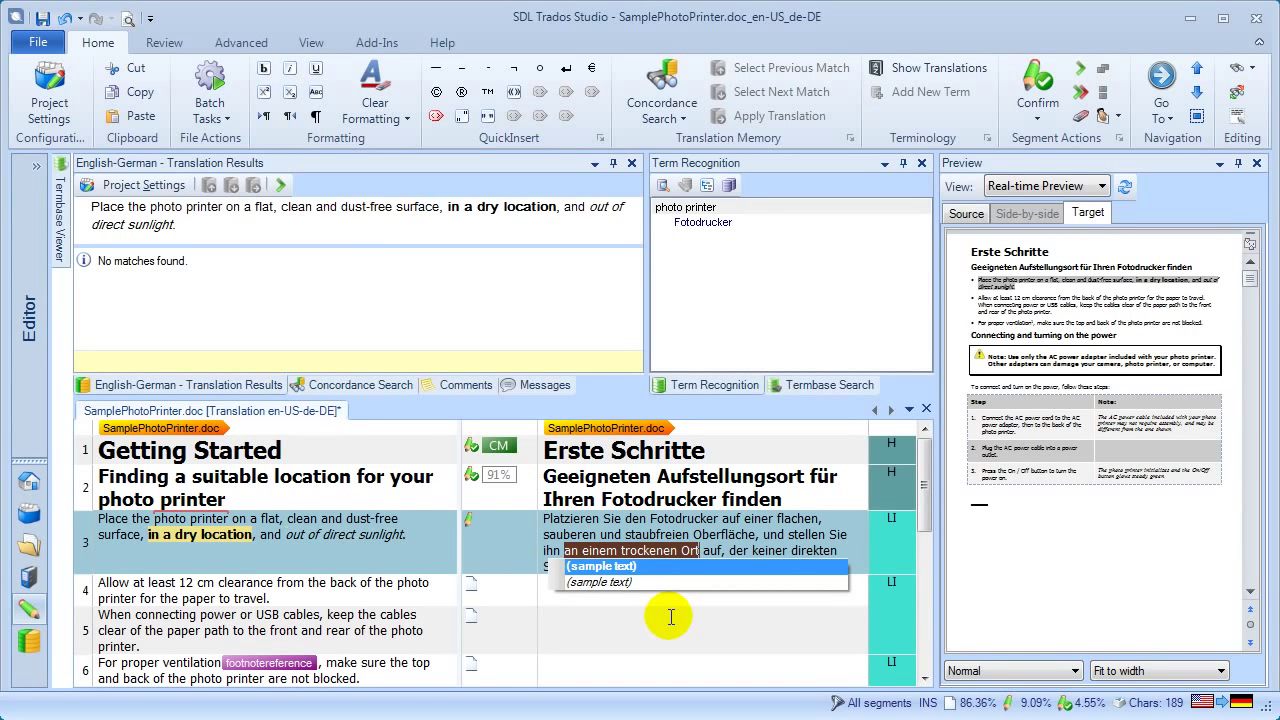
{"action": "key", "text": "Down"}
{"action": "key", "text": "Up"}
{"action": "key", "text": "Return"}
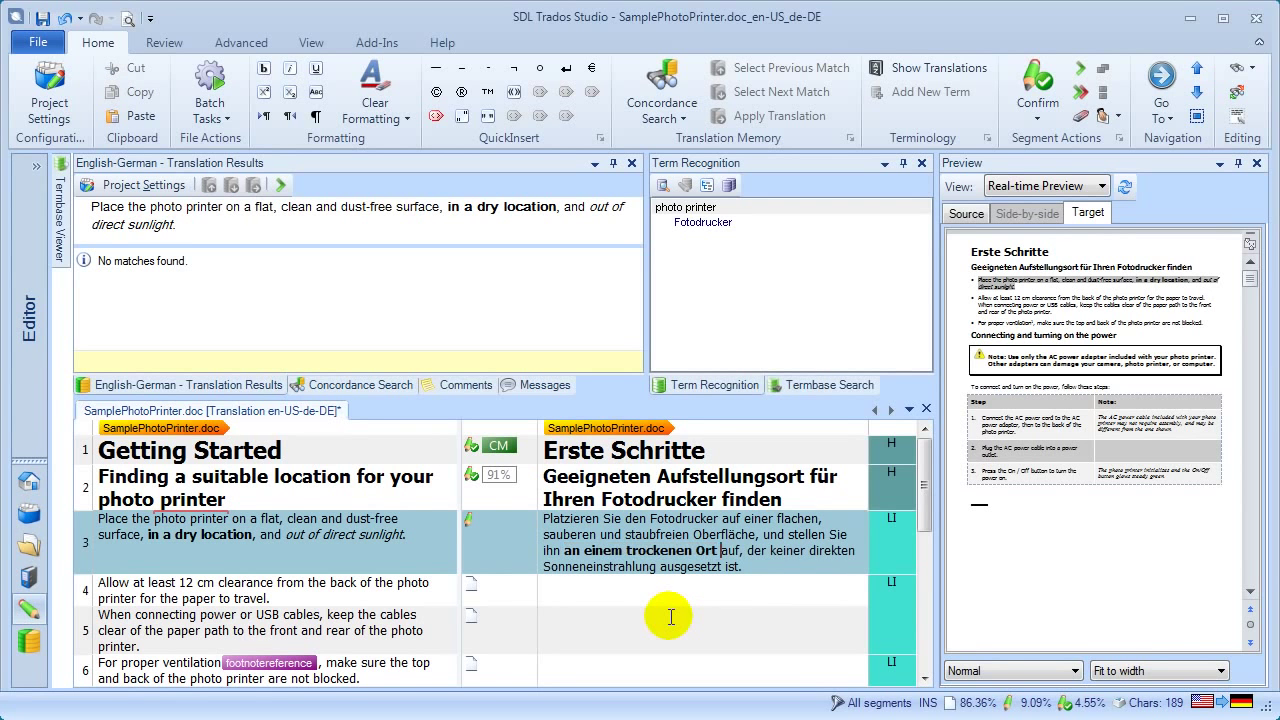
Make 'keiner direkten Sonneneinstrahlung' italic to match the source.
{"action": "key", "text": "ctrl+shift+Right"}
{"action": "key", "text": "ctrl+shift+Right"}
{"action": "key", "text": "ctrl+shift+Right"}
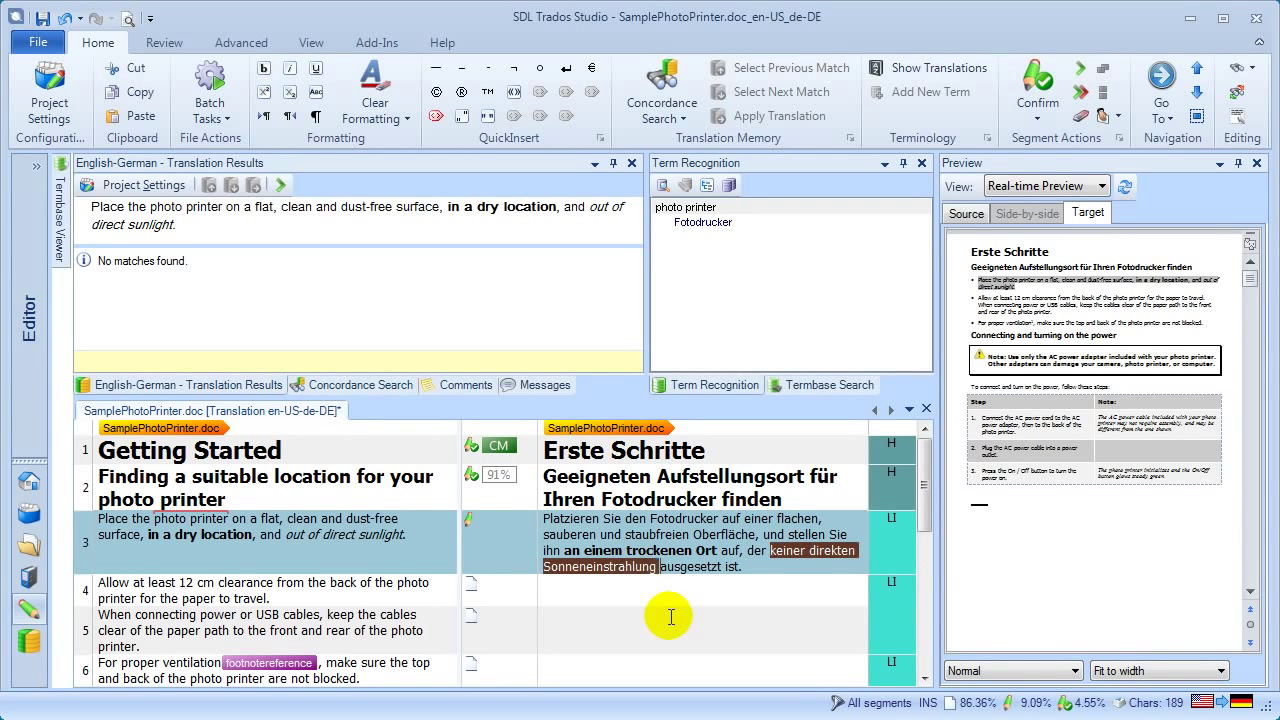
{"action": "key", "text": "ctrl+comma"}
{"action": "key", "text": "Return"}
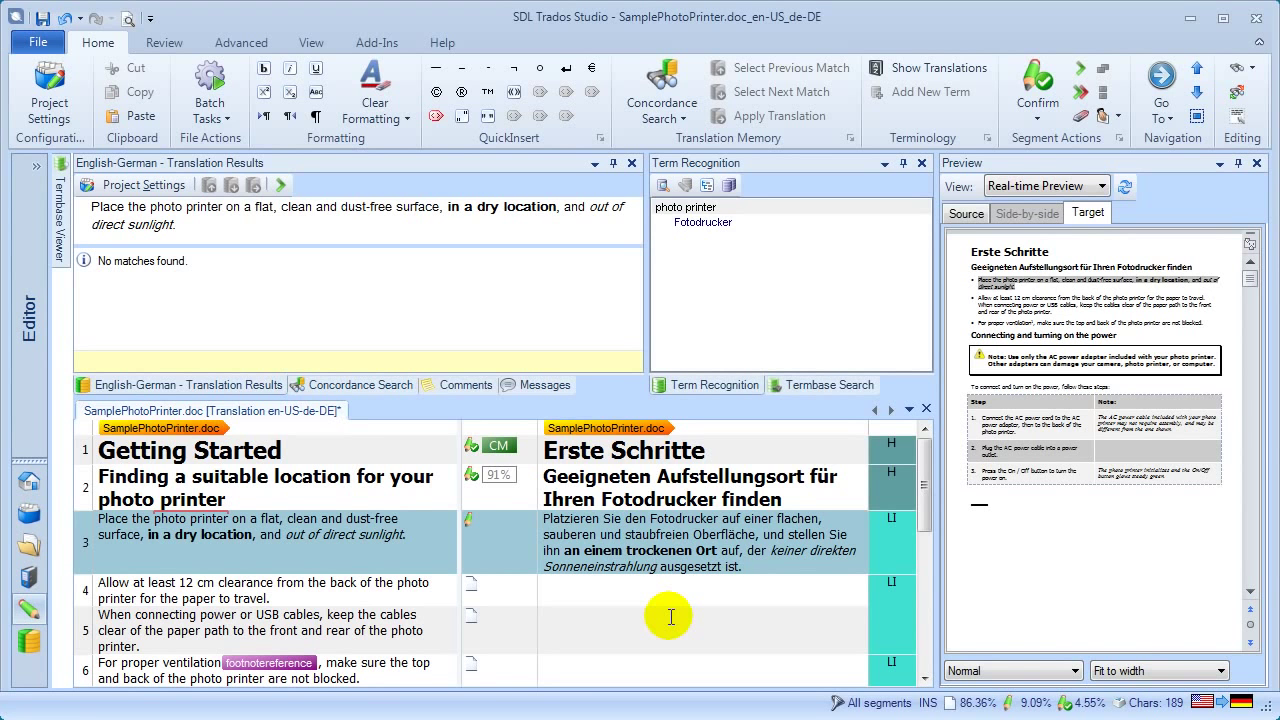
Confirm segment 3 and start segment 4 with 'Lassen Sie auf der Rückseite des Druckers mindestens 12 cm'.
{"action": "key", "text": "ctrl+Return"}
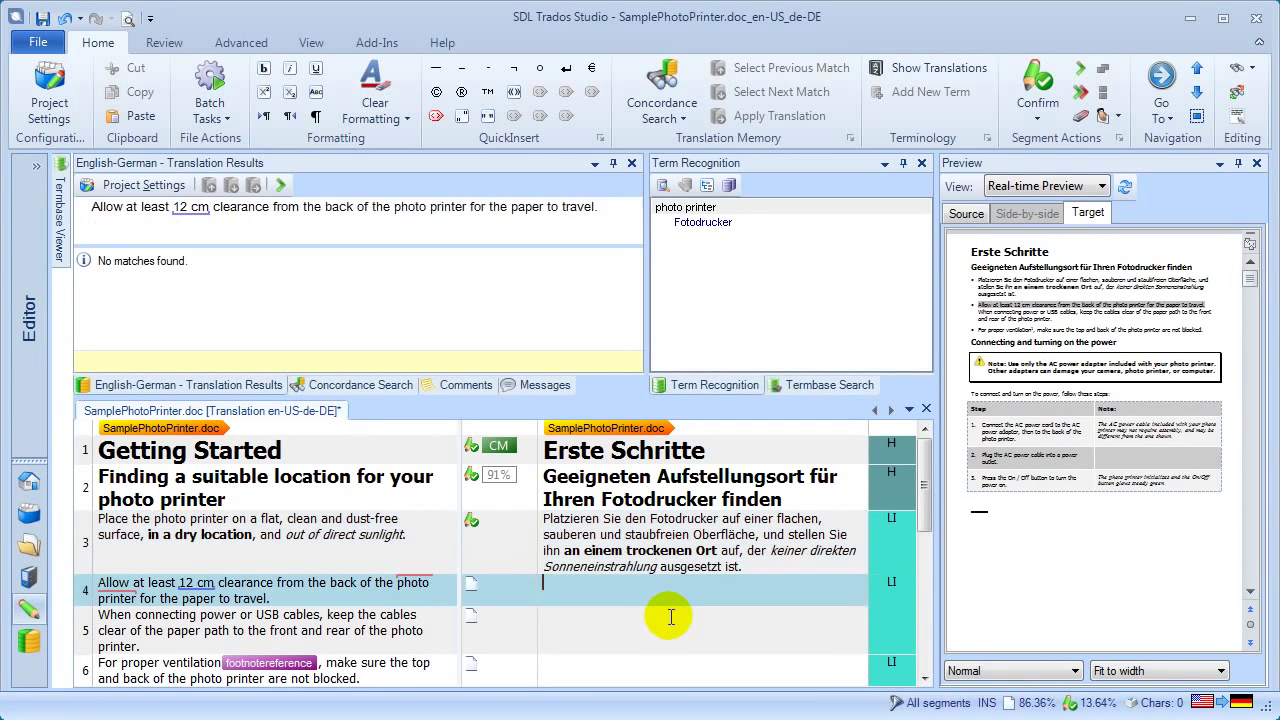
{"action": "type", "text": "Lasser"}
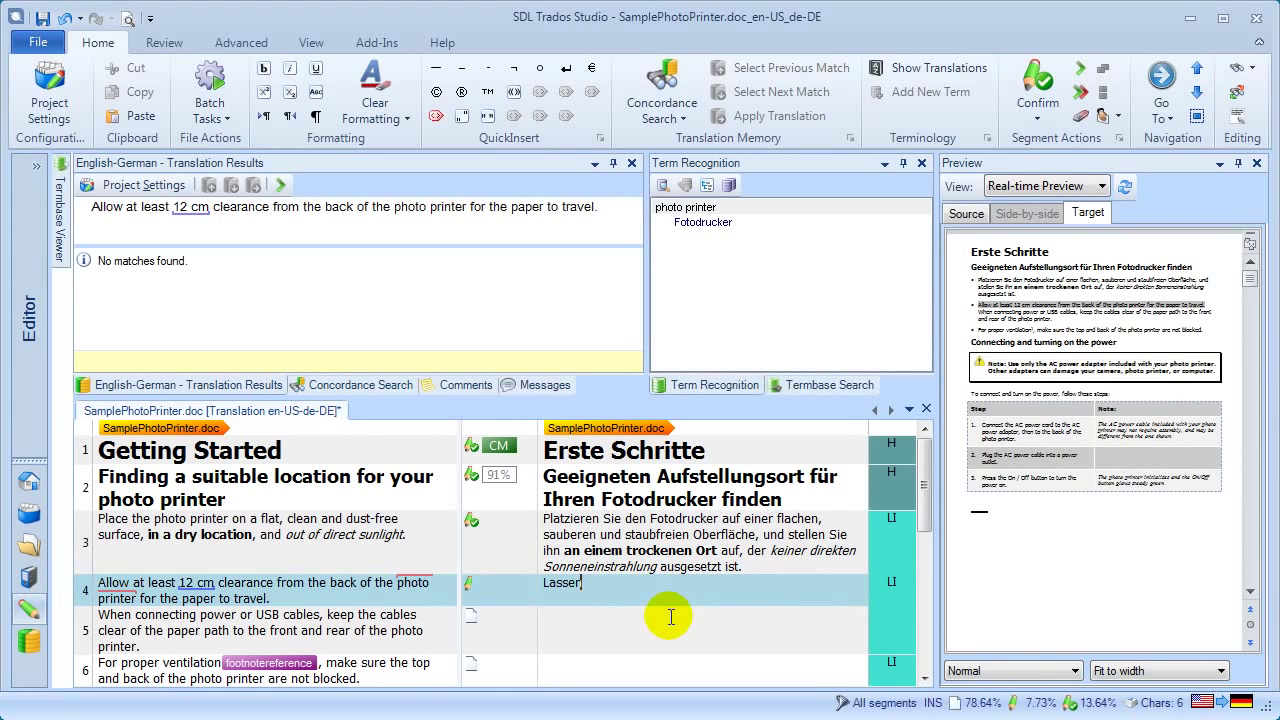
{"action": "key", "text": "BackSpace"}
{"action": "type", "text": "n Sie auf de"}
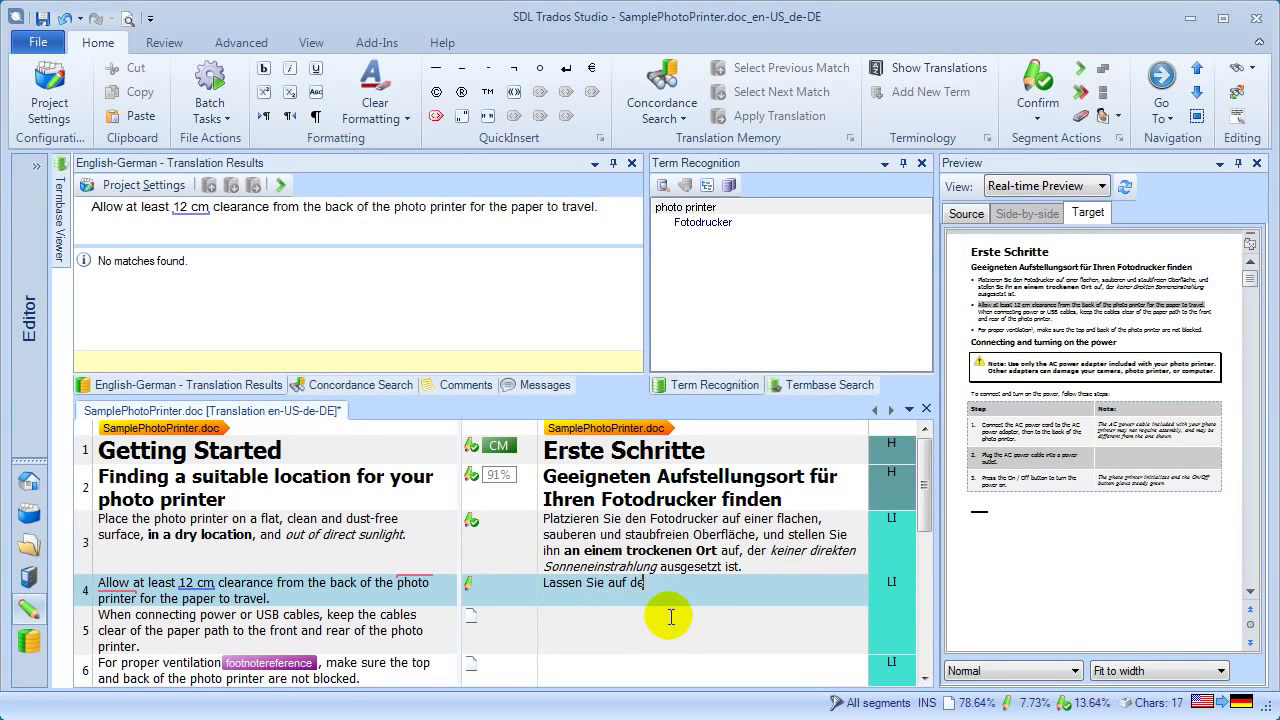
{"action": "type", "text": "r Rückseite d"}
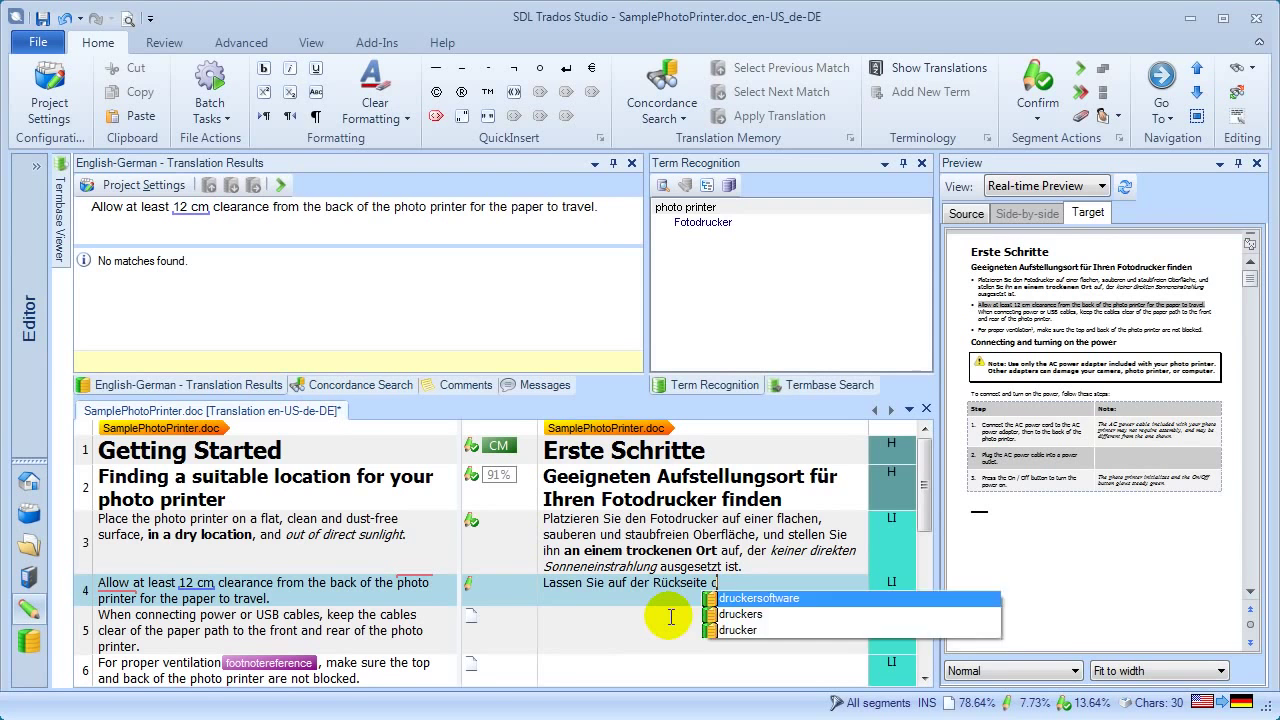
{"action": "type", "text": "es Druckers m"}
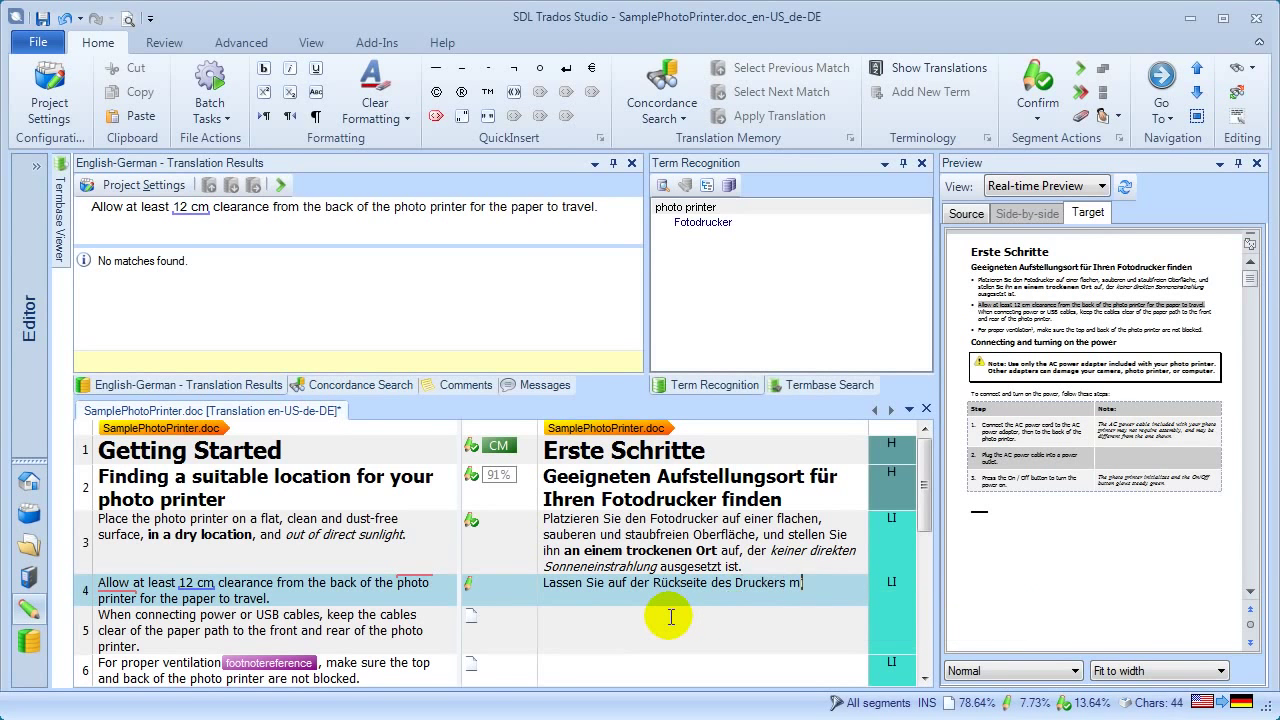
{"action": "type", "text": "indestens"}
{"action": "key", "text": "ctrl+comma"}
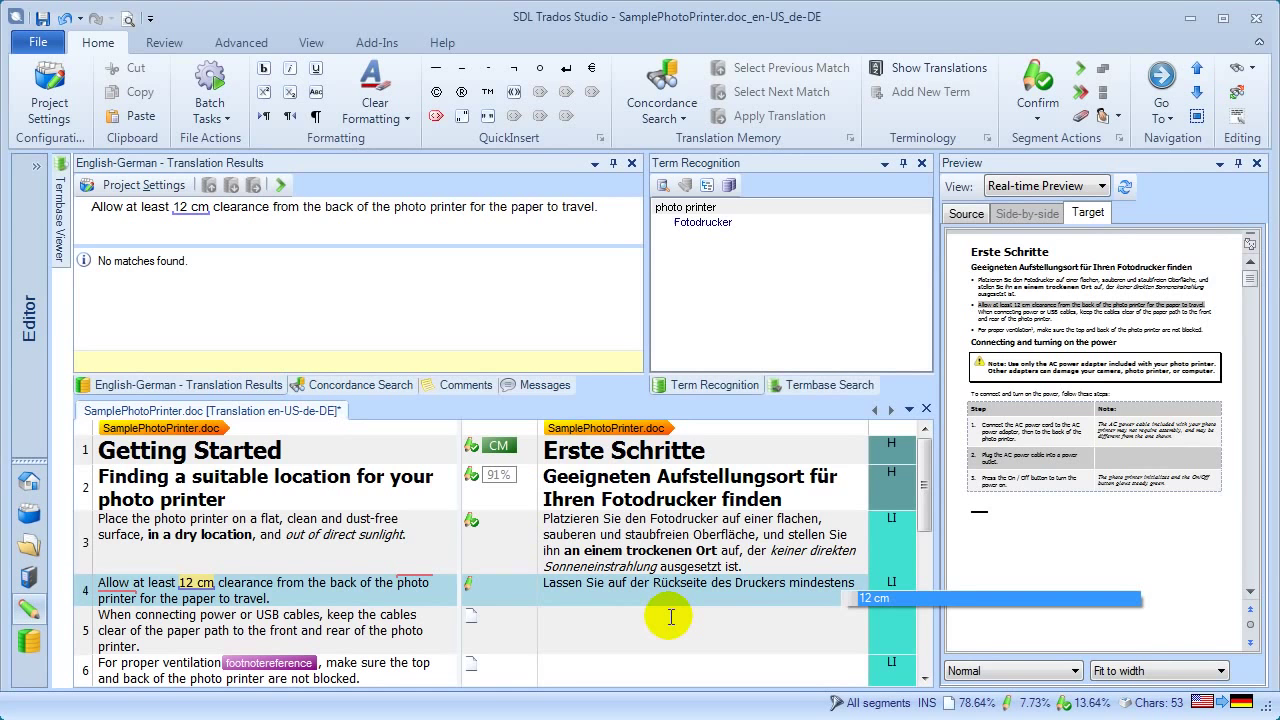
{"action": "key", "text": "Return"}
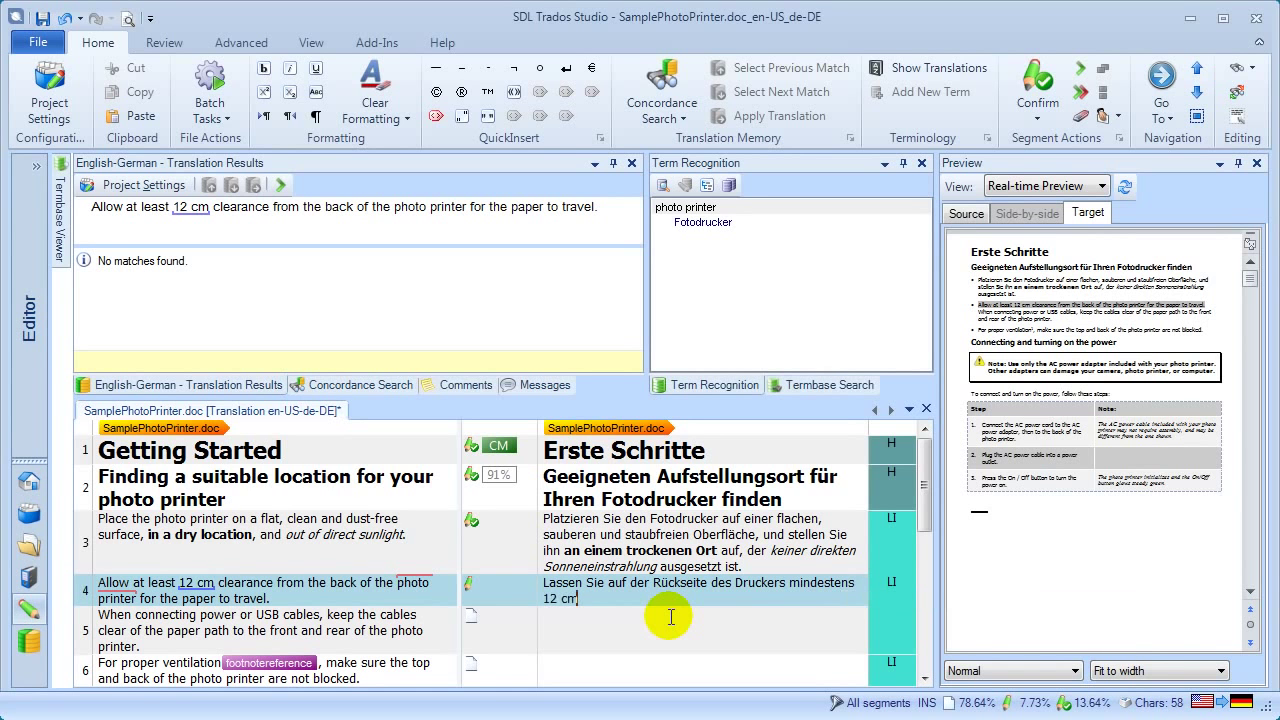
Complete segment 4 with 'Abstand für problemlosen Papiertransport.'.
{"action": "type", "text": "Abstand auf der"}
{"action": "key", "text": "BackSpace"}
{"action": "key", "text": "BackSpace"}
{"action": "key", "text": "BackSpace"}
{"action": "key", "text": "BackSpace"}
{"action": "key", "text": "BackSpace"}
{"action": "key", "text": "BackSpace"}
{"action": "key", "text": "BackSpace"}
{"action": "key", "text": "BackSpace"}
{"action": "type", "text": "vfür"}
{"action": "key", "text": "BackSpace"}
{"action": "key", "text": "BackSpace"}
{"action": "key", "text": "BackSpace"}
{"action": "key", "text": "BackSpace"}
{"action": "type", "text": "für P"}
{"action": "key", "text": "BackSpace"}
{"action": "type", "text": "problem"}
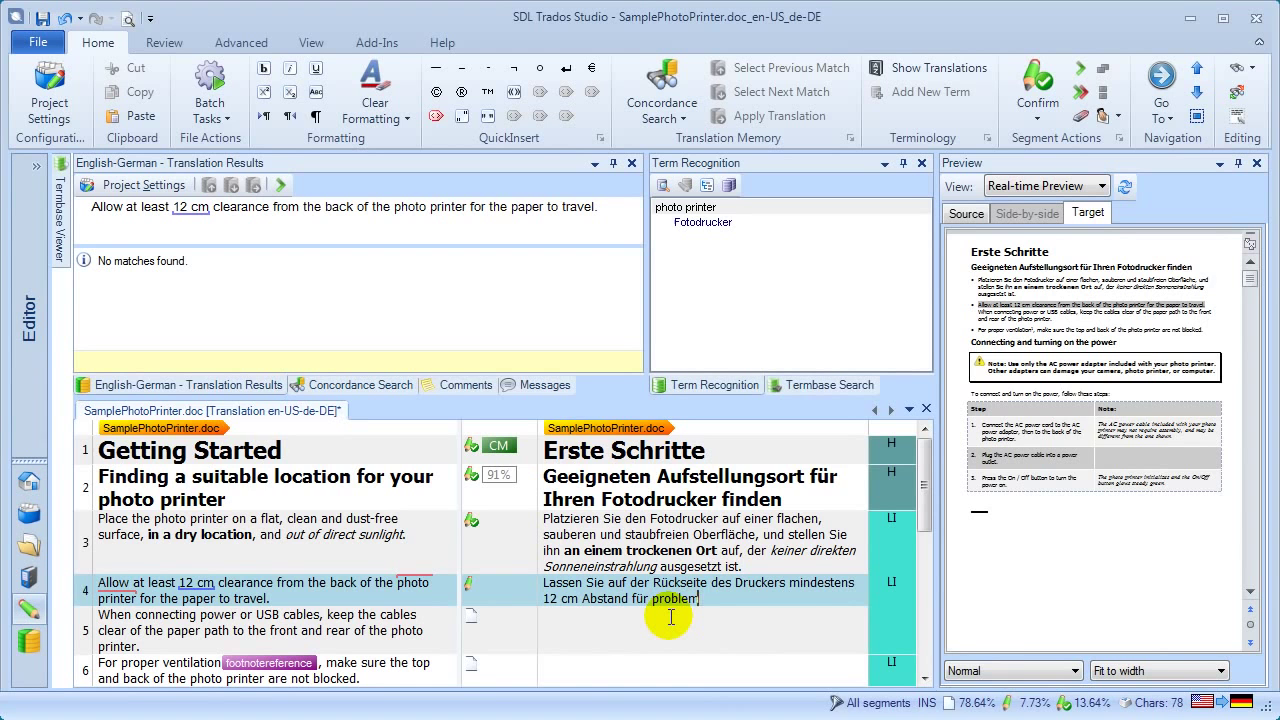
{"action": "type", "text": "losen Pa"}
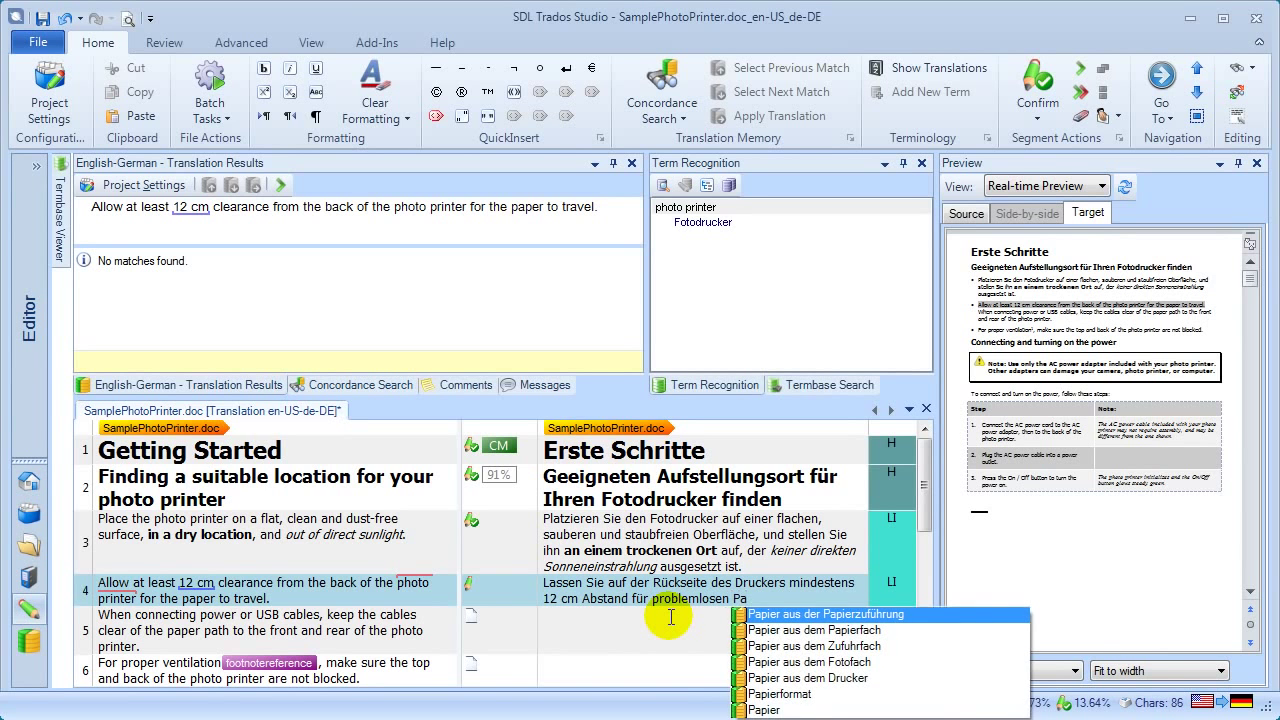
{"action": "key", "text": "Return"}
{"action": "type", "text": "transp"}
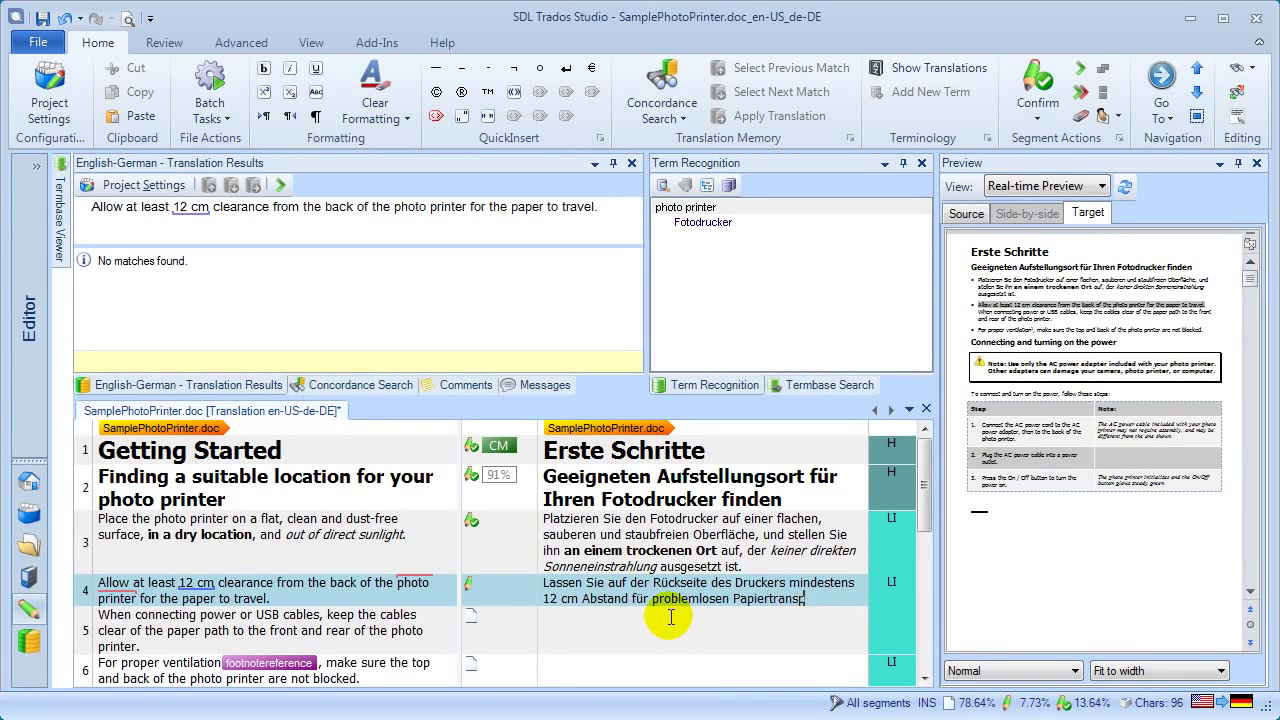
{"action": "type", "text": "ort."}
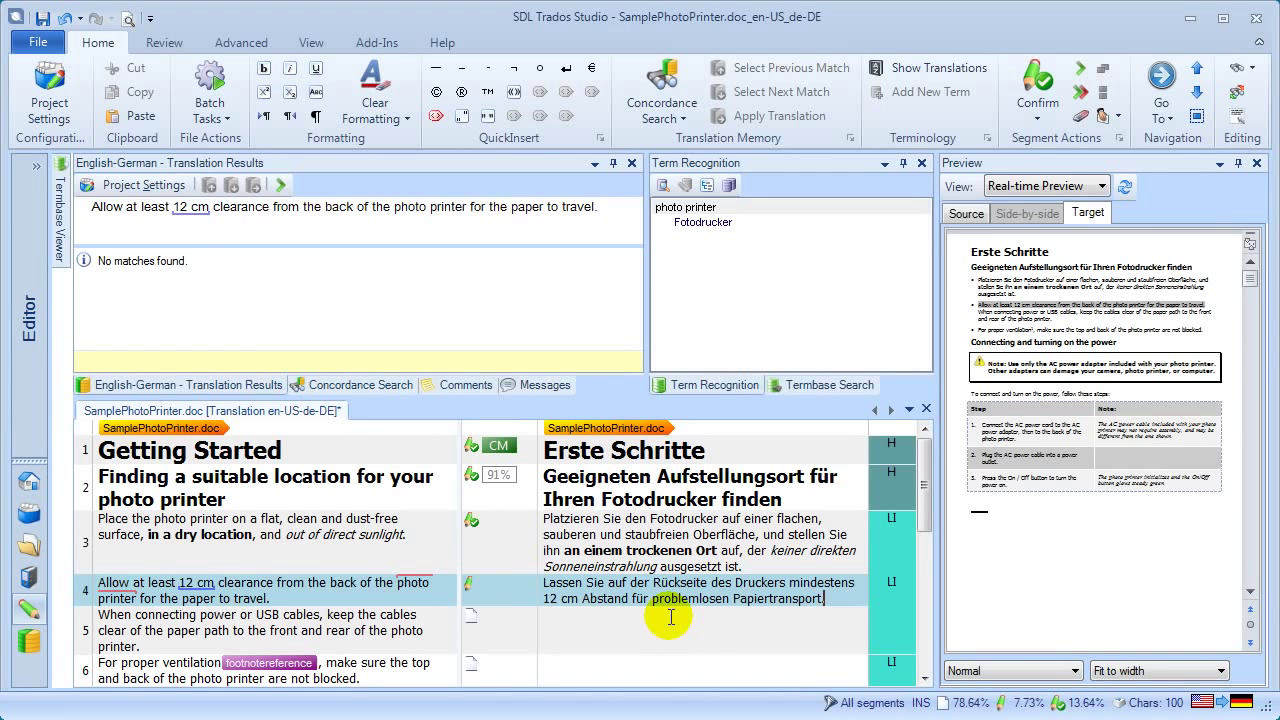
Confirm segments 4–8, then translate 'Note:' as 'Hinweis:' and confirm it.
{"action": "key", "text": "ctrl+Return"}
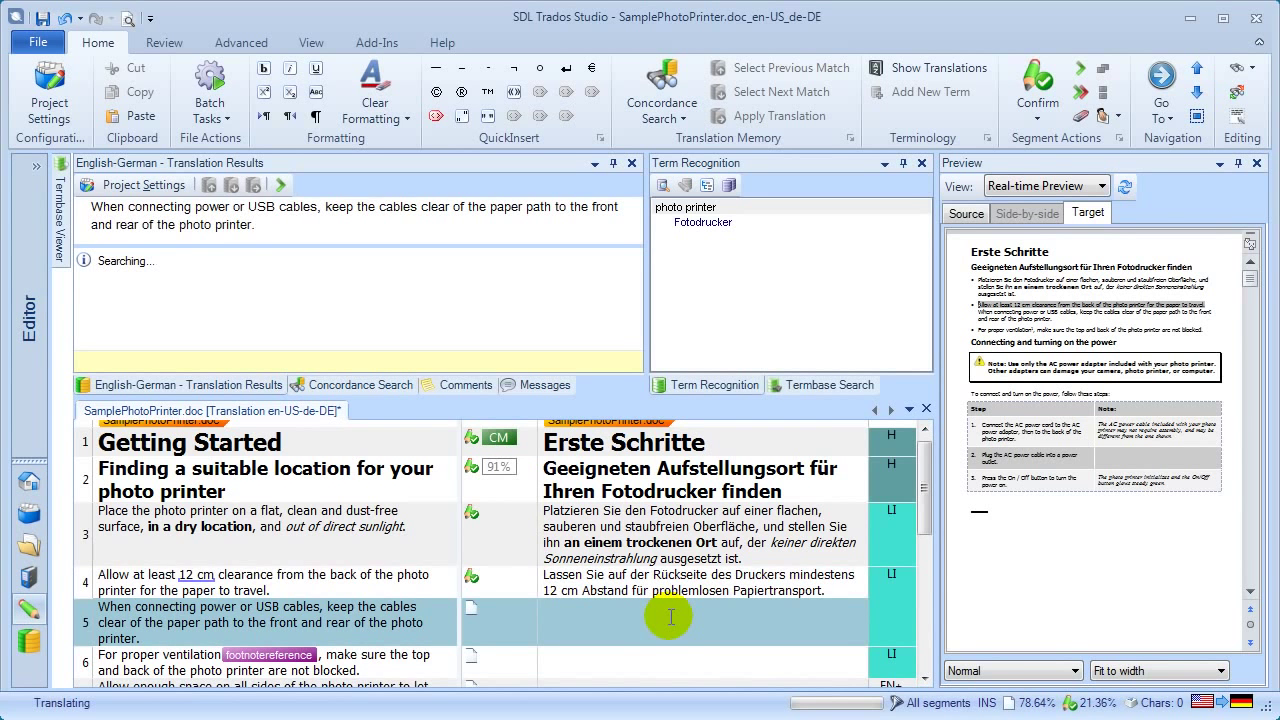
{"action": "key", "text": "ctrl+Return"}
{"action": "key", "text": "ctrl+Return"}
{"action": "key", "text": "ctrl+Return"}
{"action": "key", "text": "ctrl+Return"}
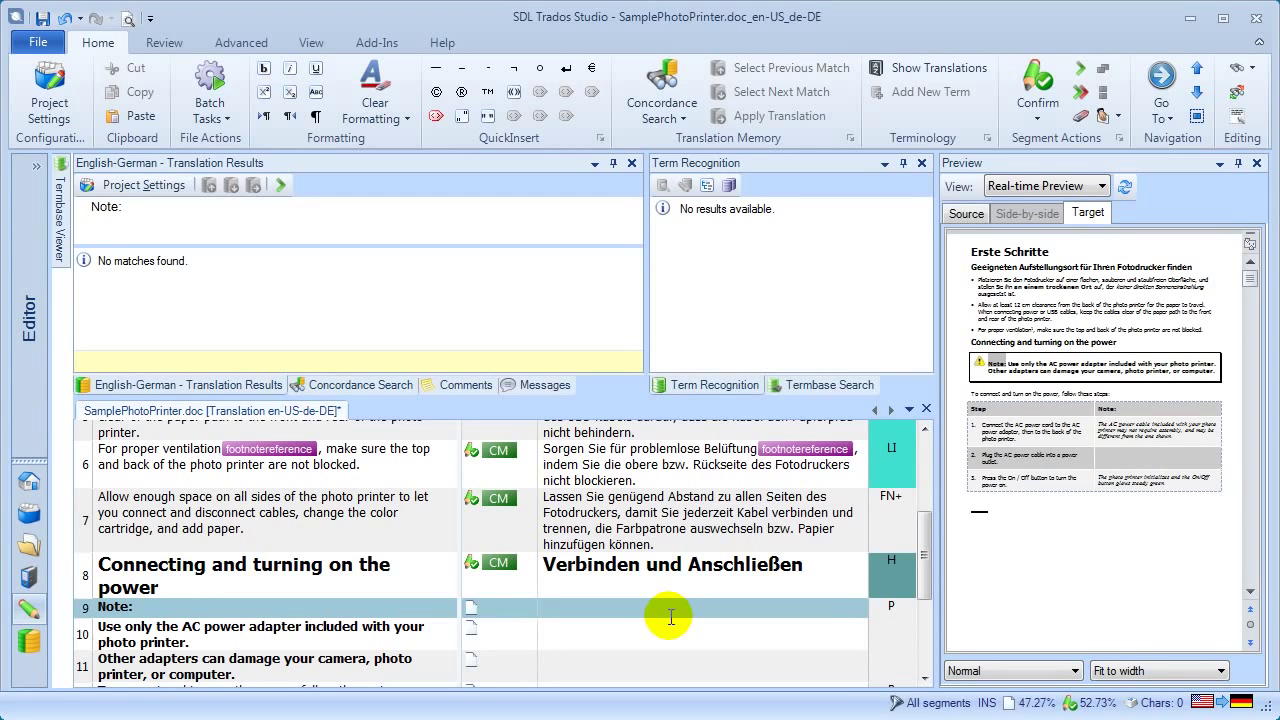
{"action": "type", "text": "H"}
{"action": "left_click", "coordinate": [670, 623]}
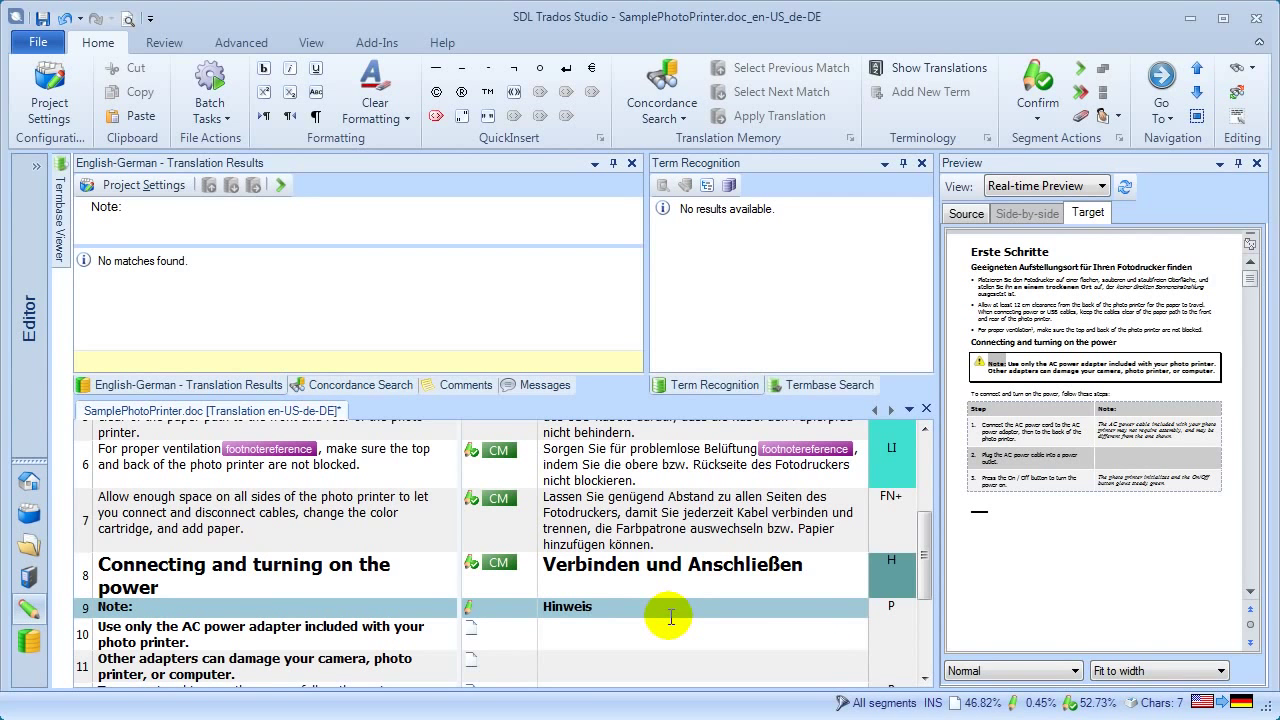
{"action": "type", "text": ":"}
{"action": "scroll", "coordinate": [925, 560], "scroll_direction": "down", "scroll_amount": 1}
{"action": "scroll", "coordinate": [925, 560], "scroll_direction": "down", "scroll_amount": 1}
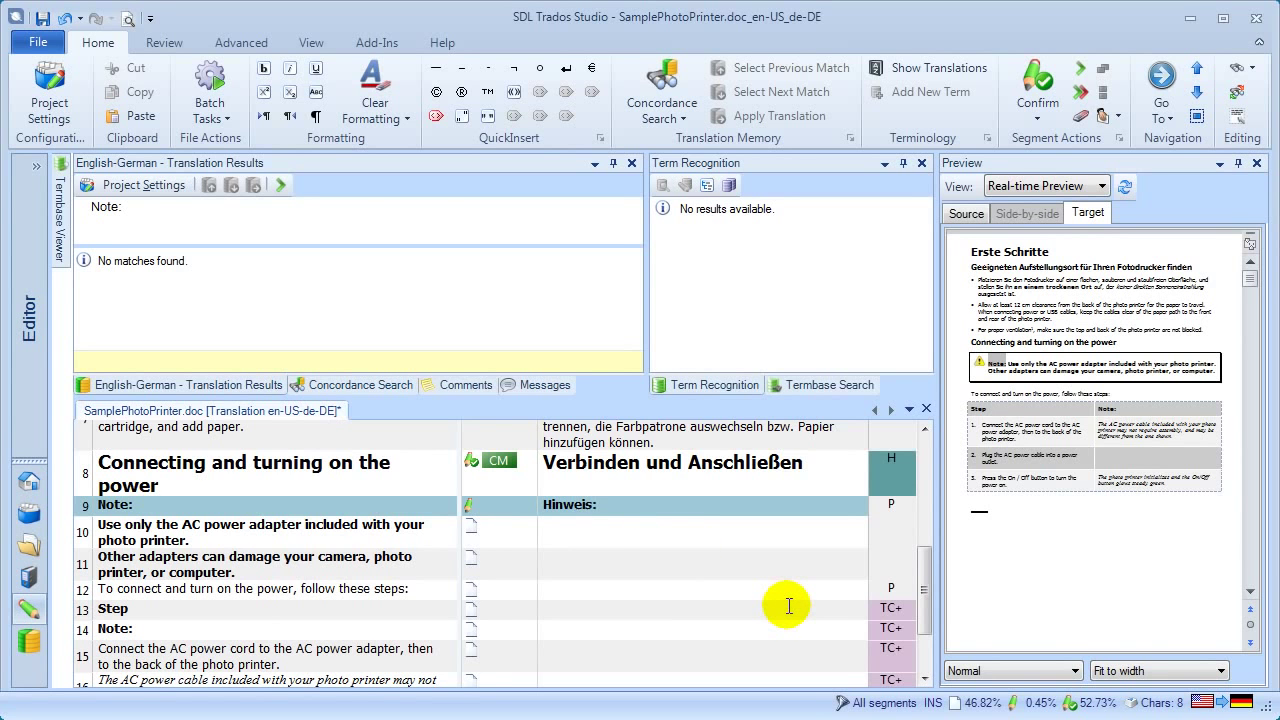
{"action": "key", "text": "ctrl+Return"}
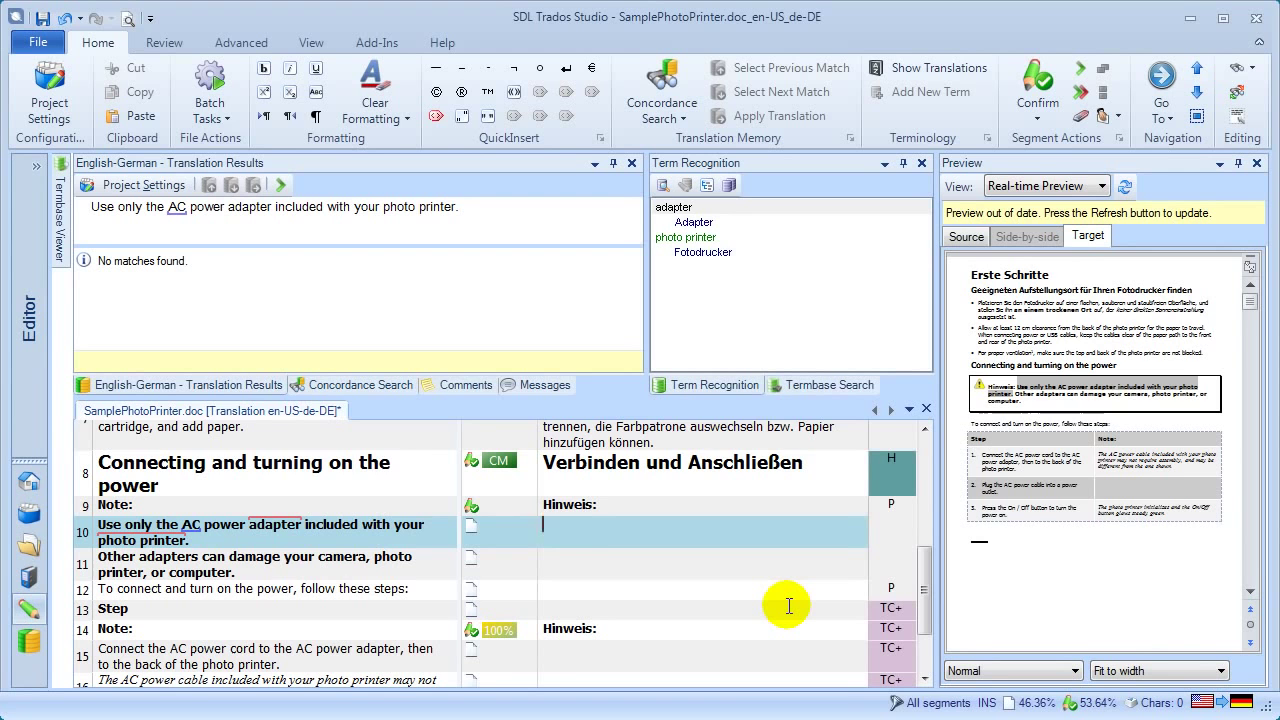
Translate segment 10 as 'Verwenden Sie ausschließlich das Netzteil, das im Lieferumfang des Druckers enthalten ist.' and confirm through segment 18.
{"action": "type", "text": "V"}
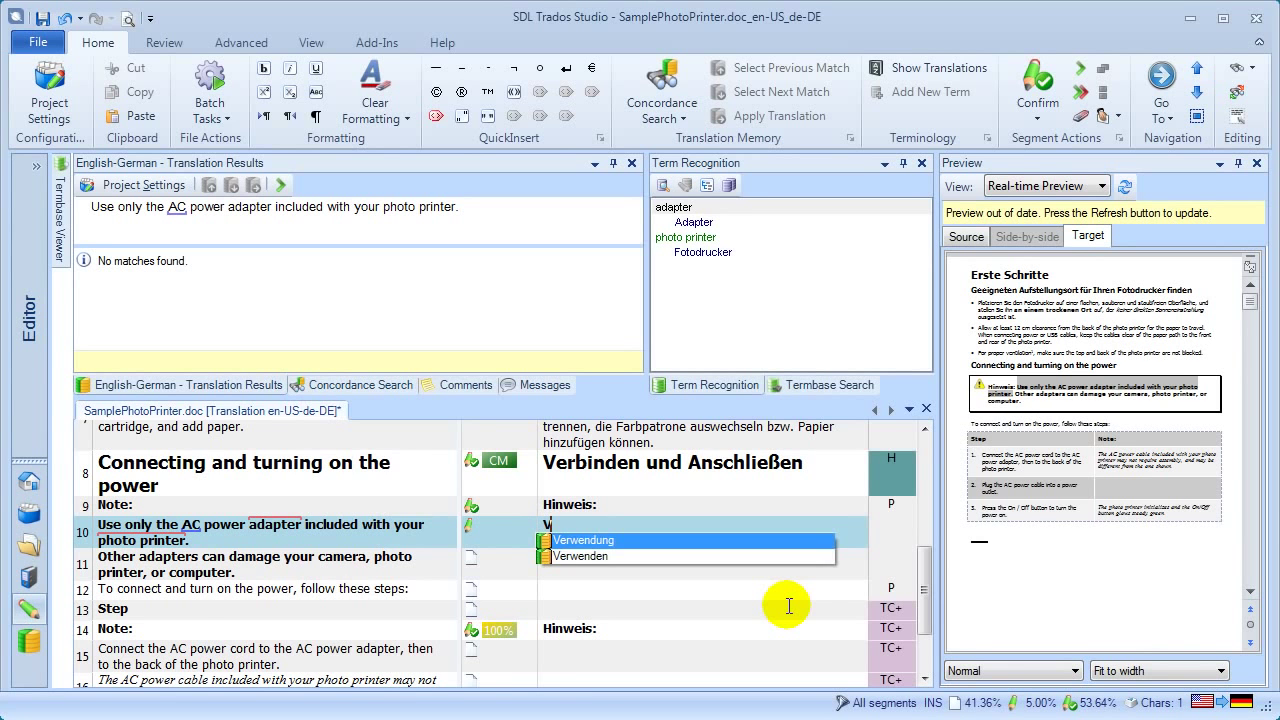
{"action": "key", "text": "Down"}
{"action": "key", "text": "Return"}
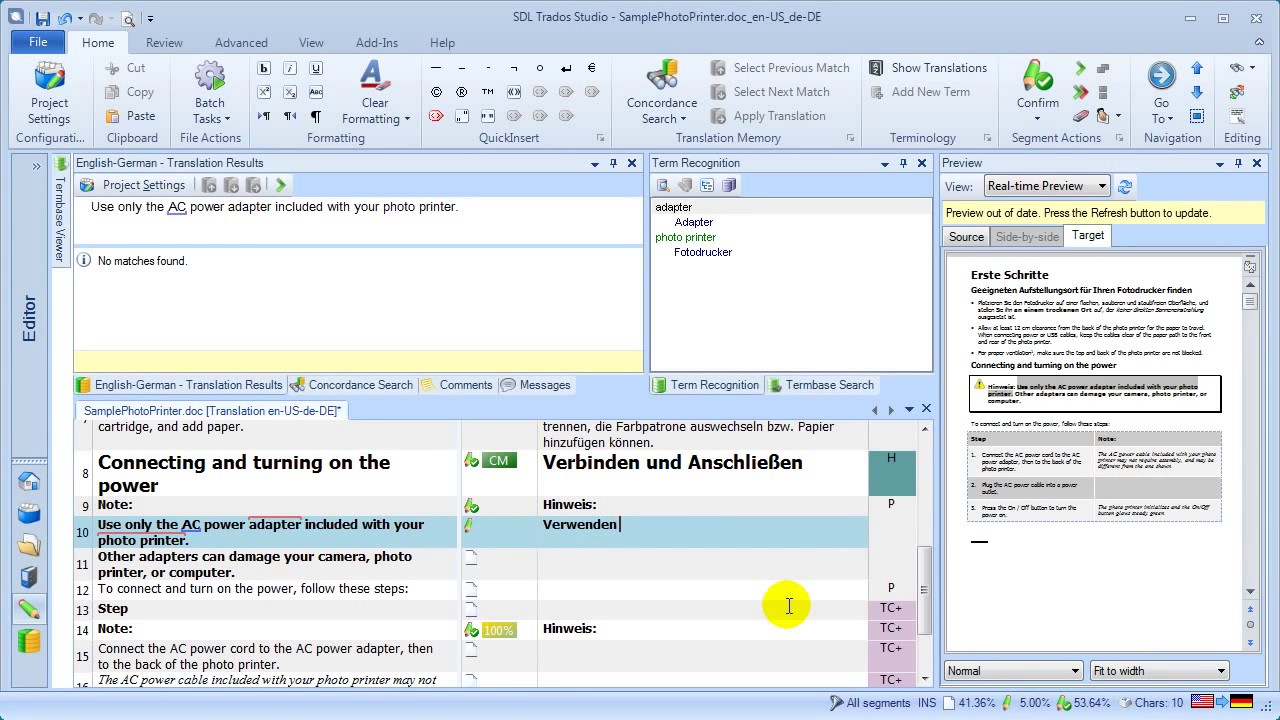
{"action": "type", "text": "Sie ausschließlich das N"}
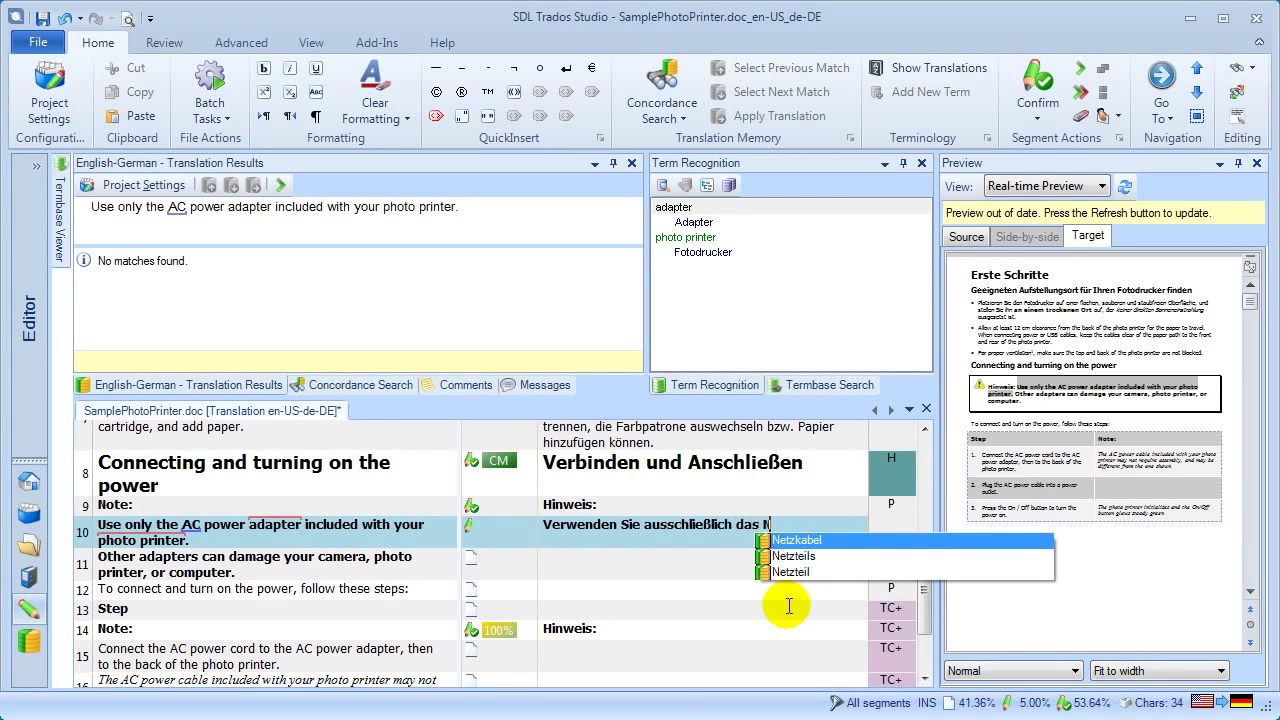
{"action": "key", "text": "Down"}
{"action": "key", "text": "Return"}
{"action": "type", "text": "das im L"}
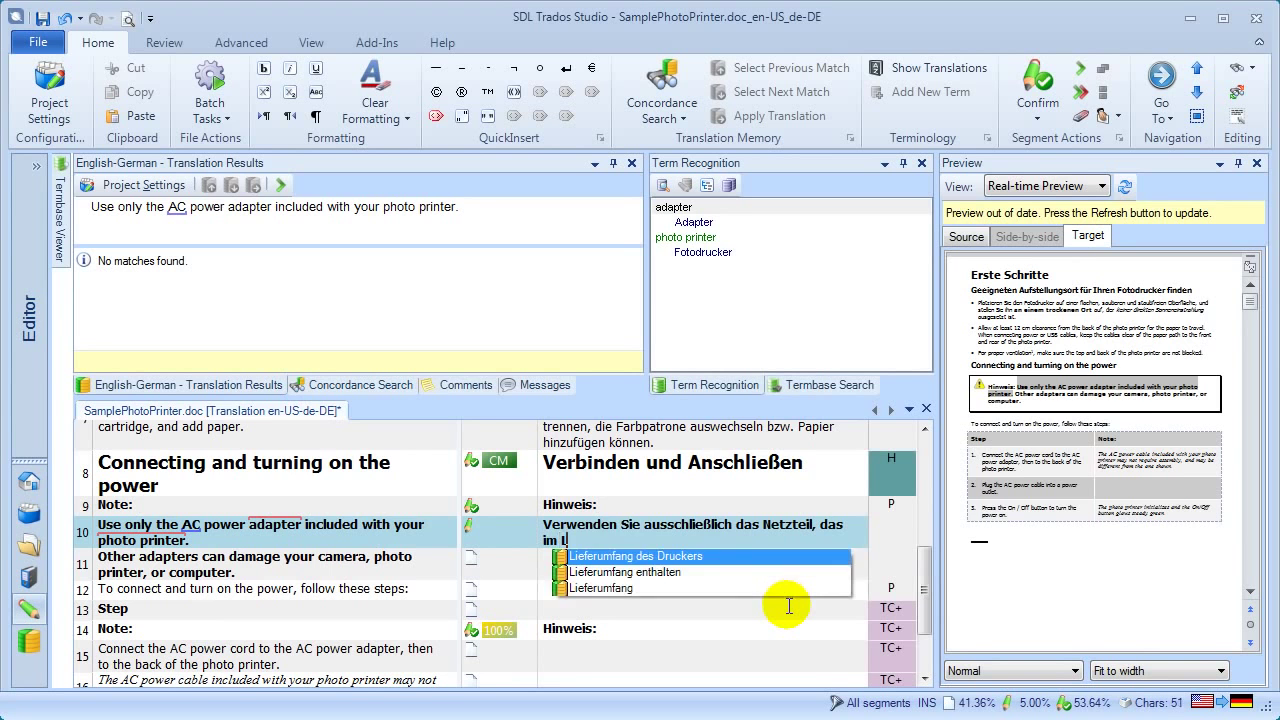
{"action": "key", "text": "Return"}
{"action": "type", "text": "eferumfang des Druckers e"}
{"action": "key", "text": "Return"}
{"action": "type", "text": "ist."}
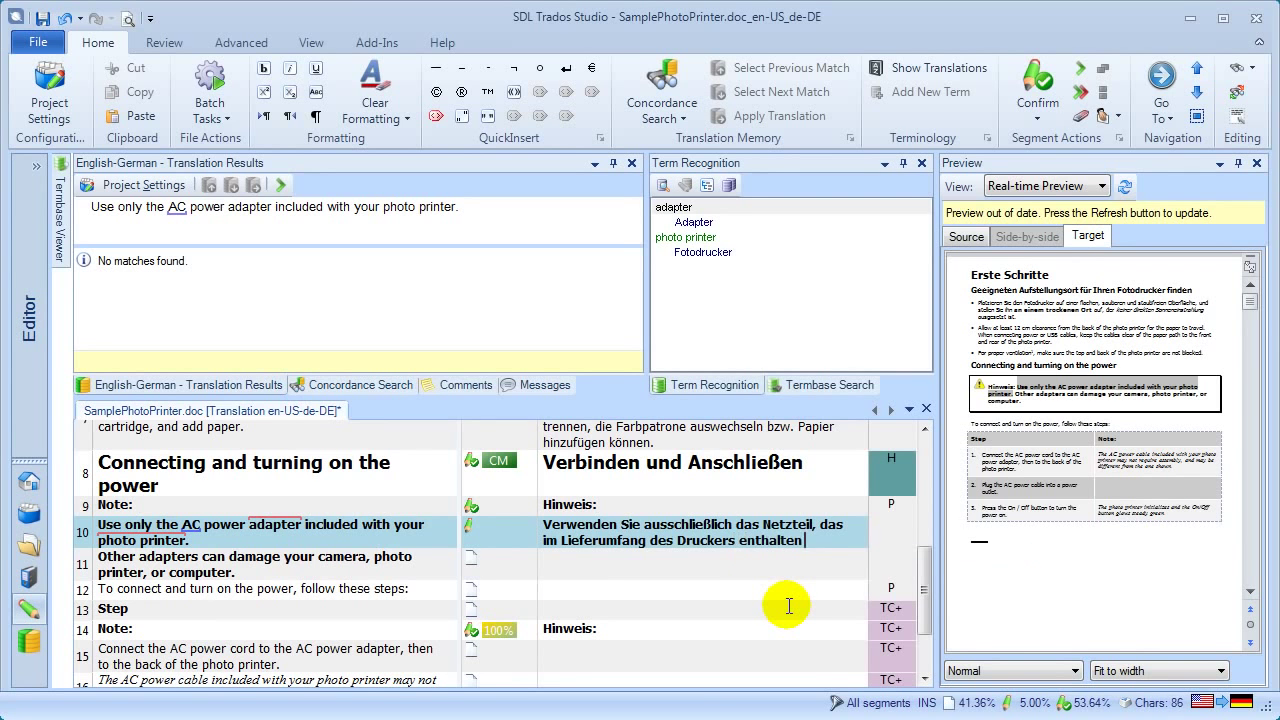
{"action": "key", "text": "ctrl+Return"}
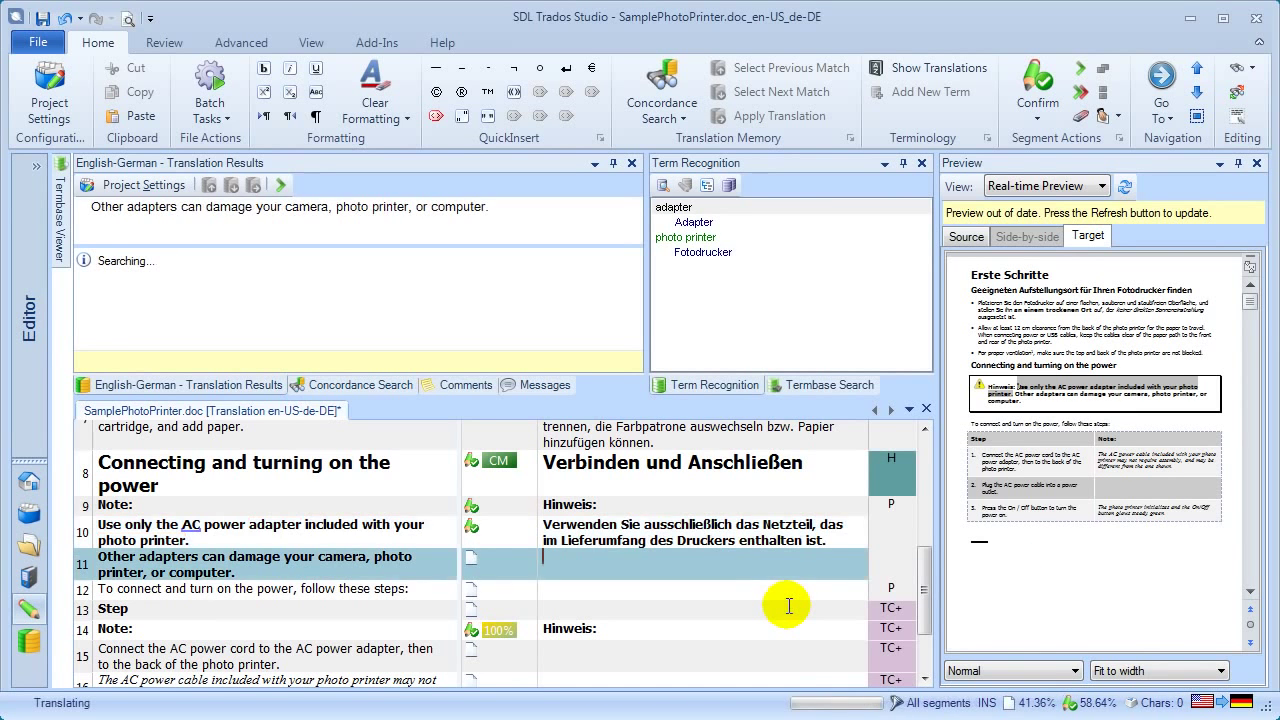
{"action": "key", "text": "ctrl+Return"}
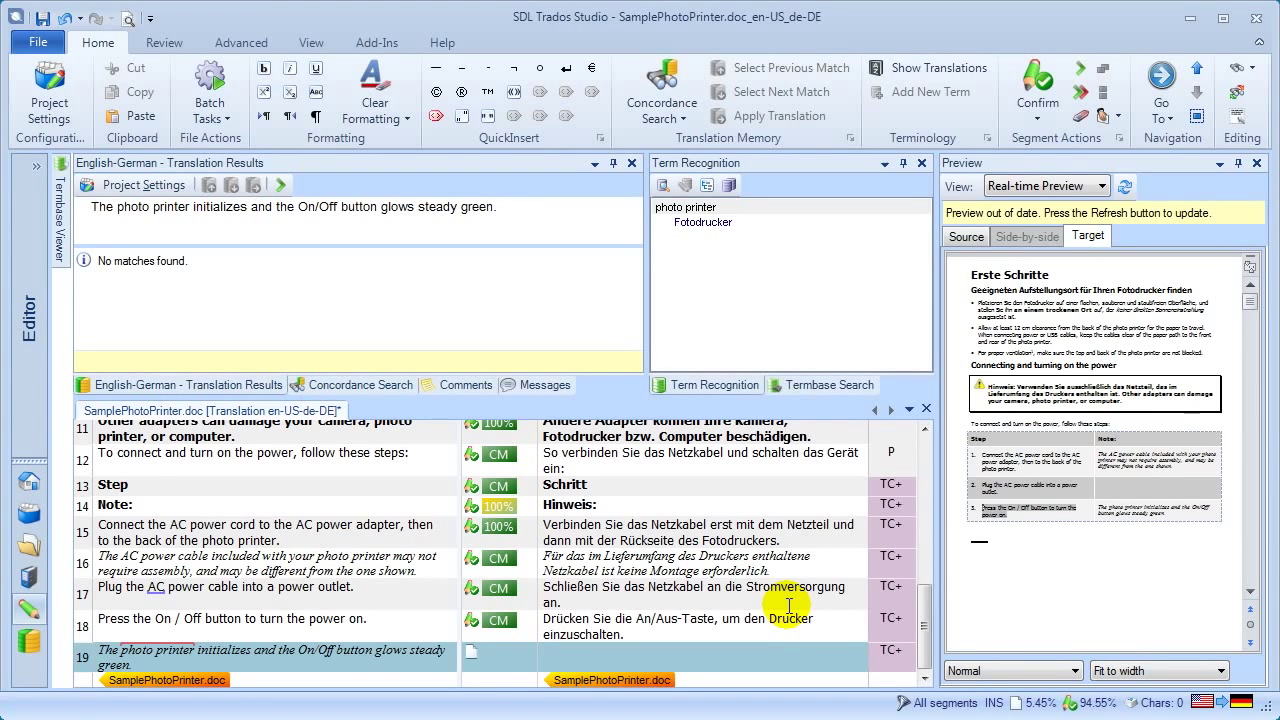
Translate segment 19 as 'Der Drucker wird initialisiert, und der An/Ausschalter leuchtet dauerhaft grün.', fix spelling, and confirm.
{"action": "type", "text": "D"}
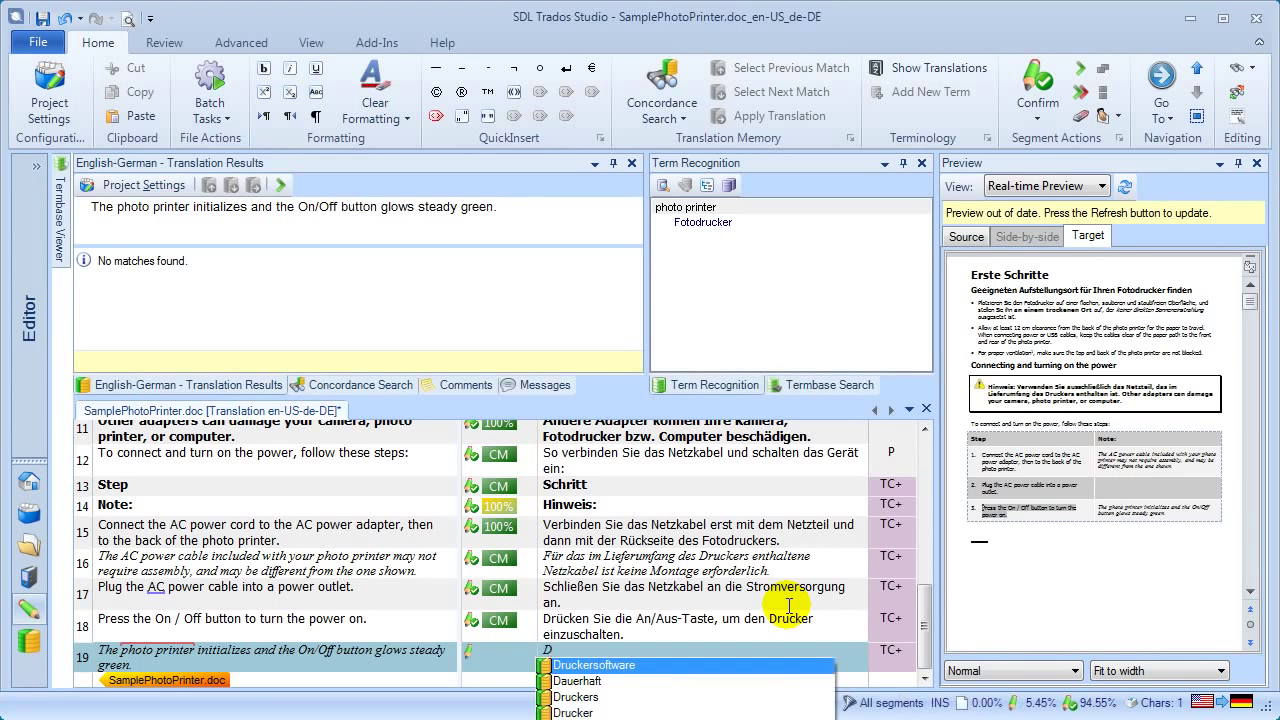
{"action": "type", "text": "er Druck"}
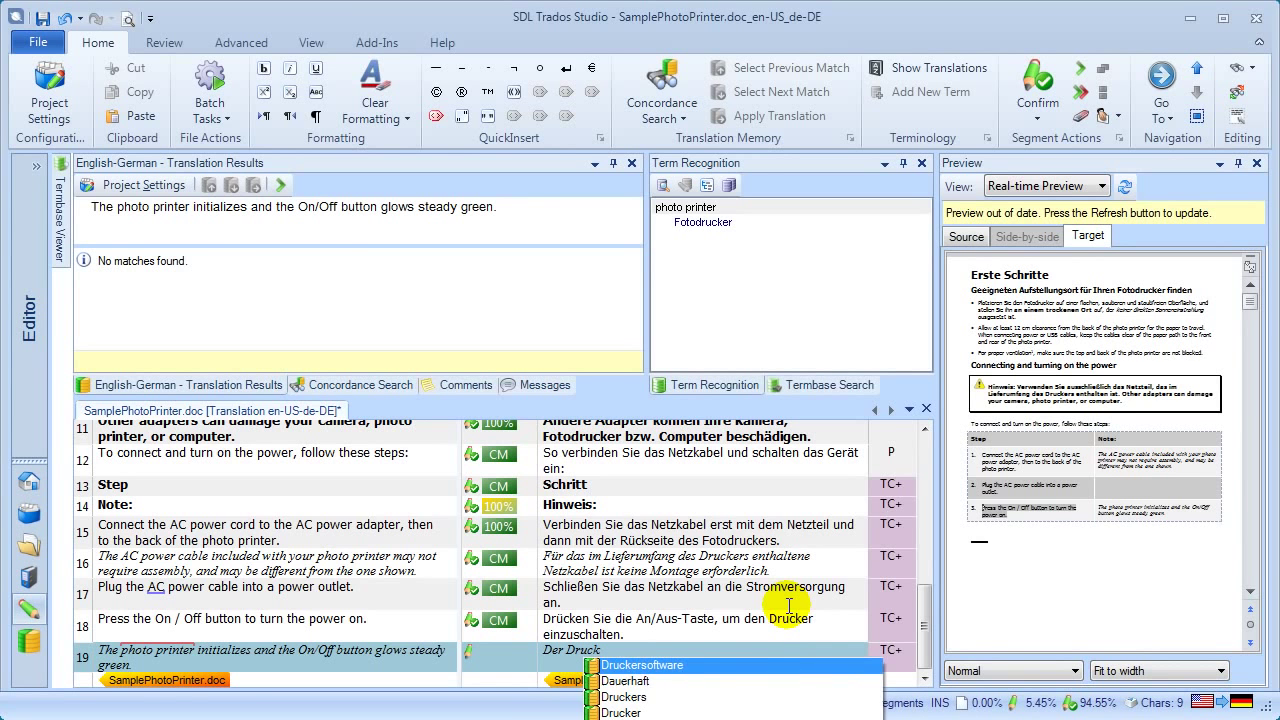
{"action": "type", "text": "er wird i"}
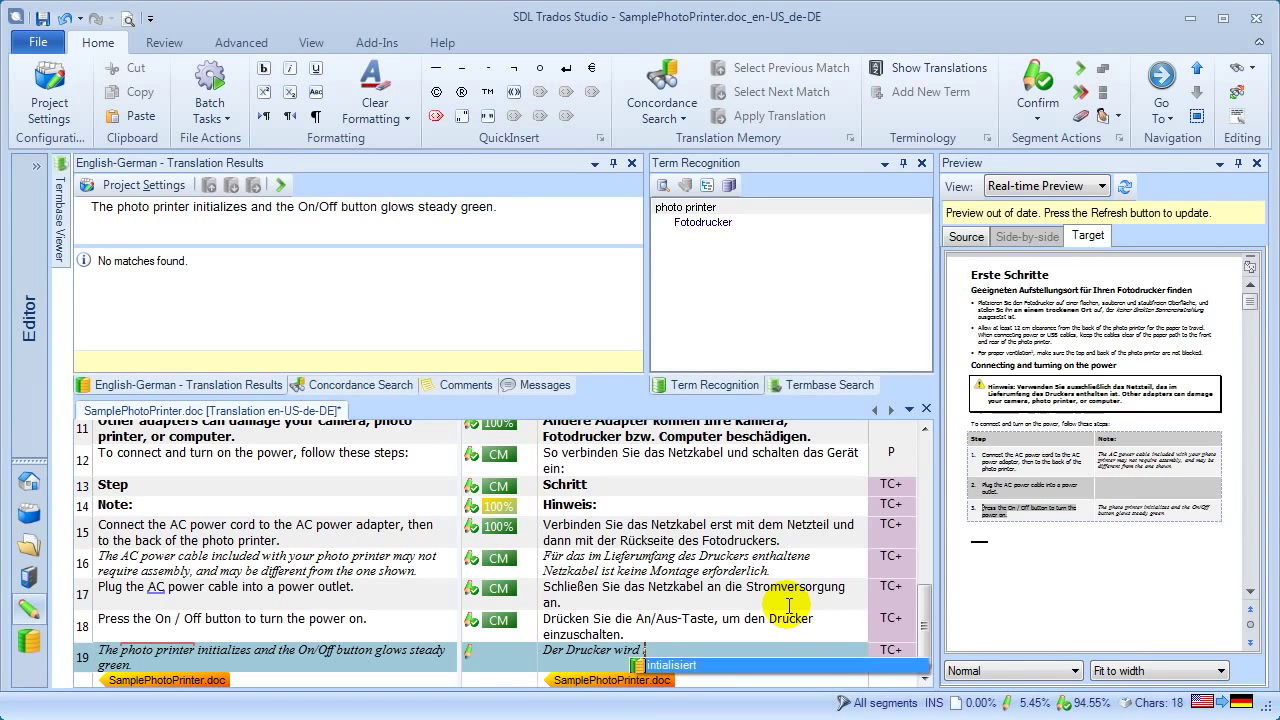
{"action": "key", "text": "Return"}
{"action": "type", "text": ", und d"}
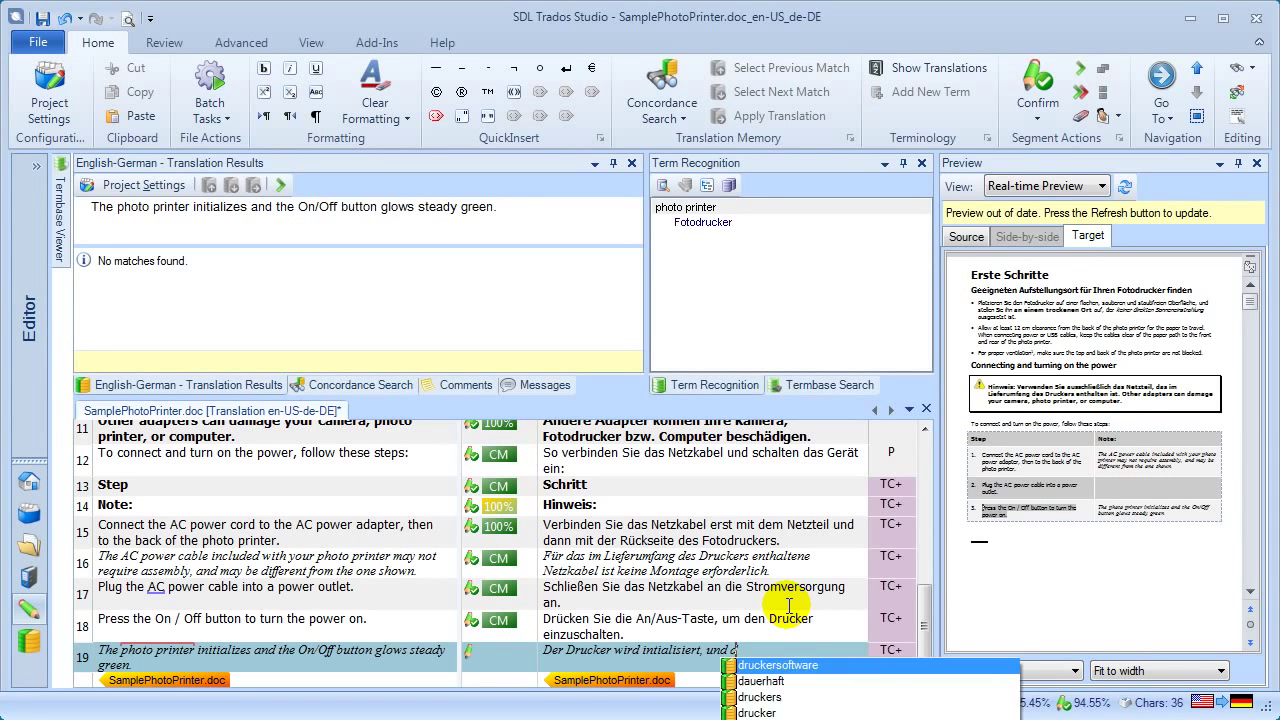
{"action": "type", "text": "er An/Aus"}
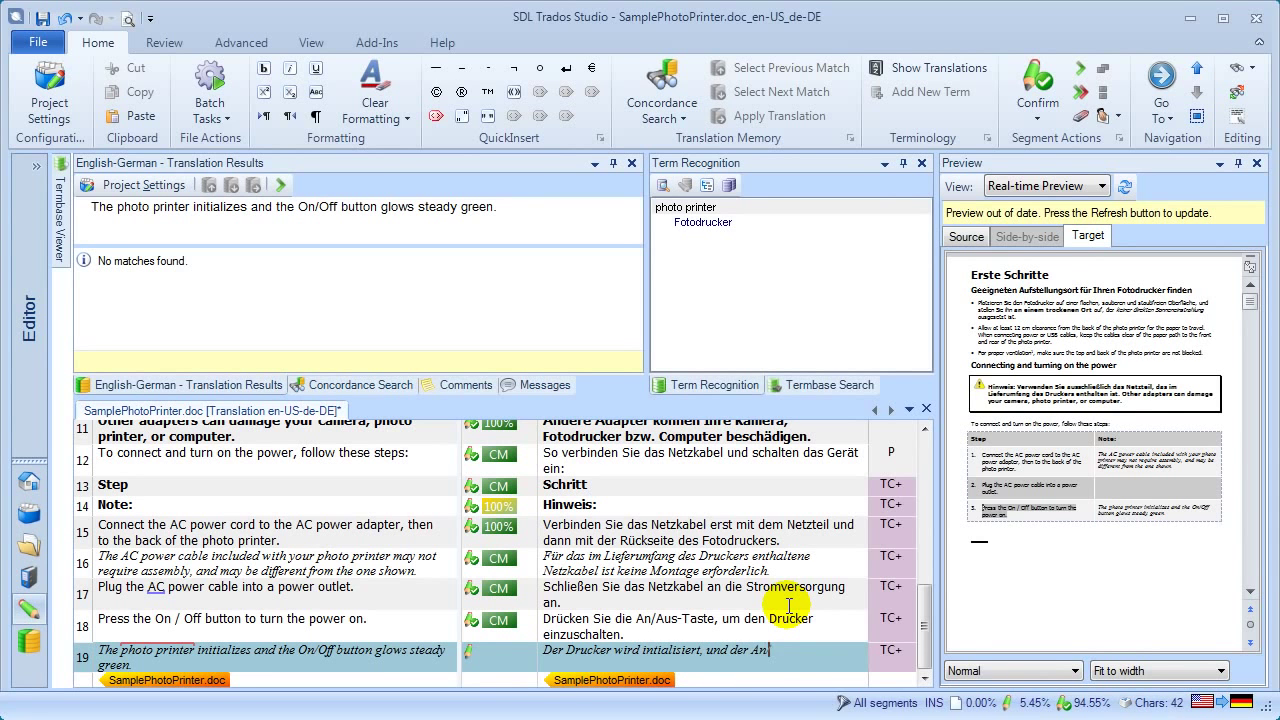
{"action": "type", "text": "schalter leuchtet "}
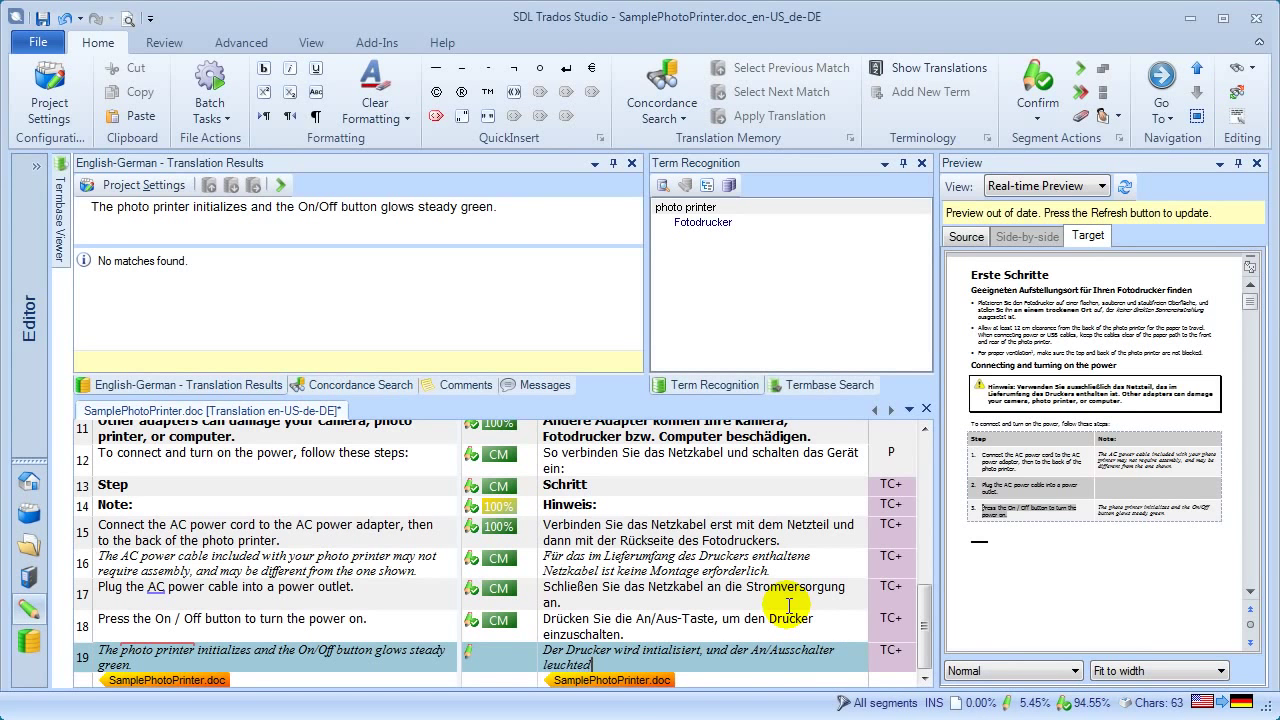
{"action": "type", "text": "dauerhaft grün."}
{"action": "key", "text": "BackSpace"}
{"action": "key", "text": "BackSpace"}
{"action": "type", "text": "n."}
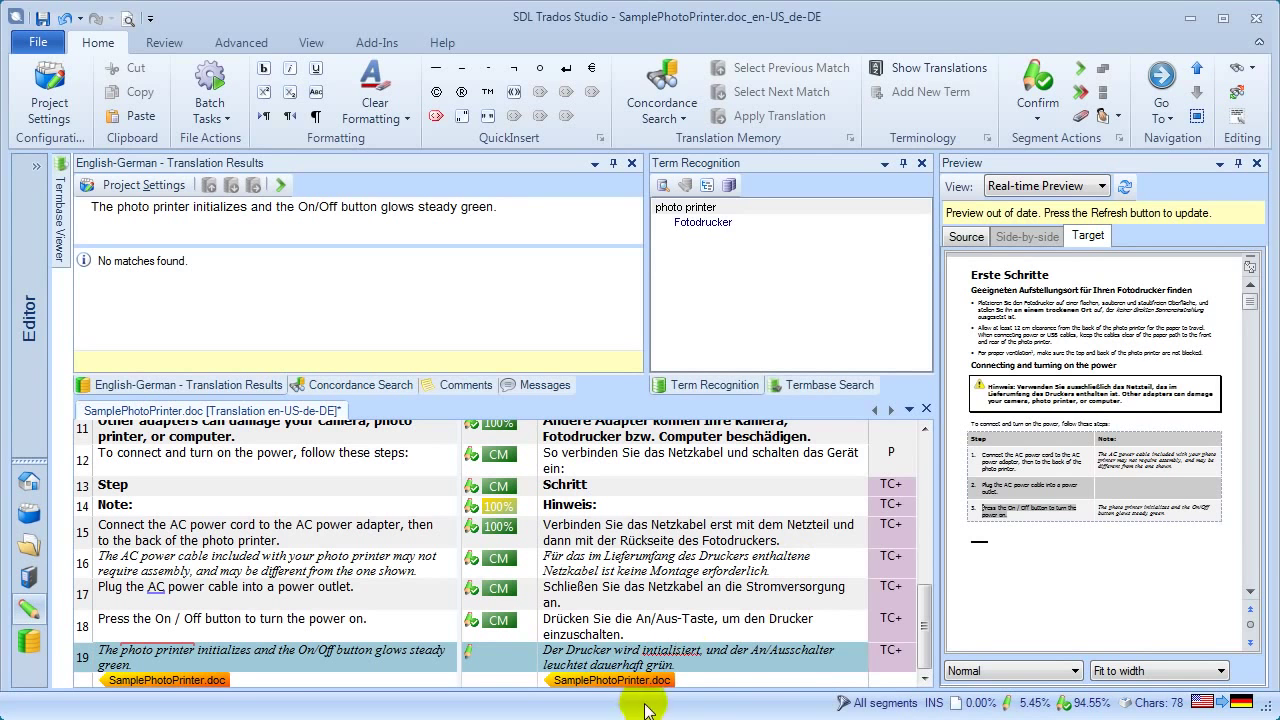
{"action": "right_click", "coordinate": [666, 648]}
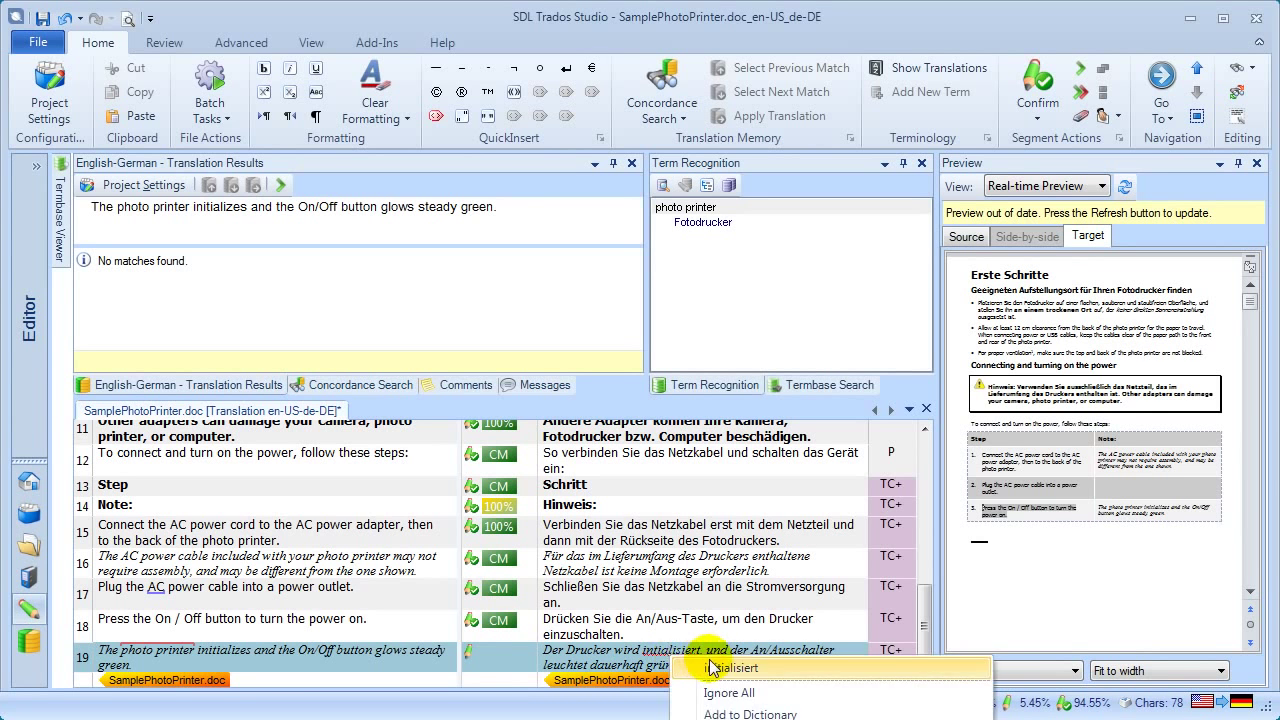
{"action": "left_click", "coordinate": [712, 660]}
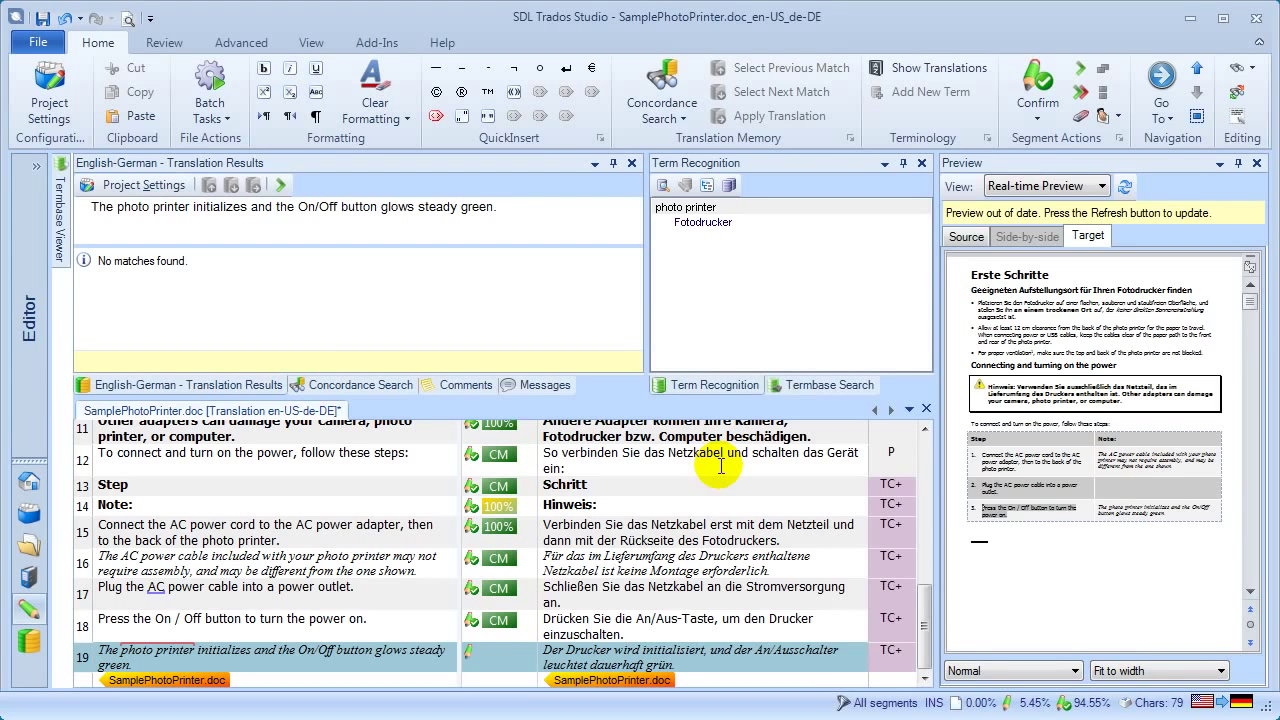
{"action": "key", "text": "ctrl+Return"}
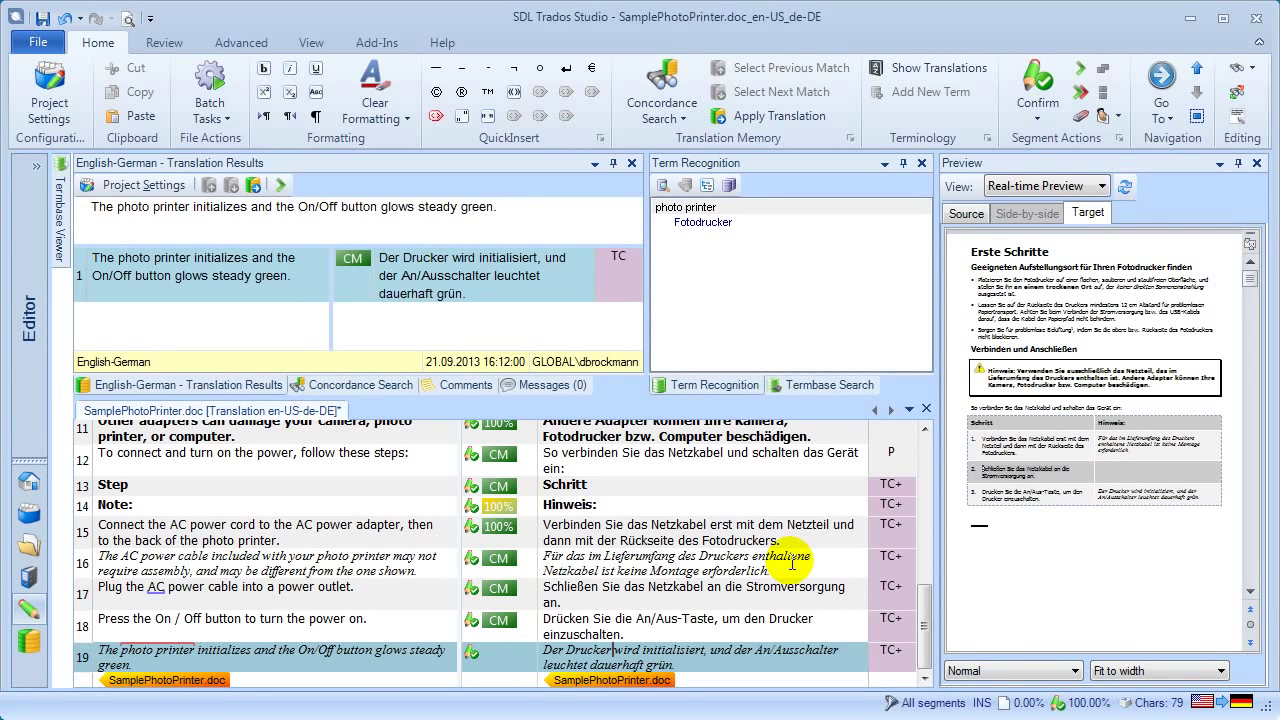
Add 'power outlet' / 'Stromversorgung' from segment 17 as a new termbase entry and save it.
{"action": "left_click", "coordinate": [697, 590]}
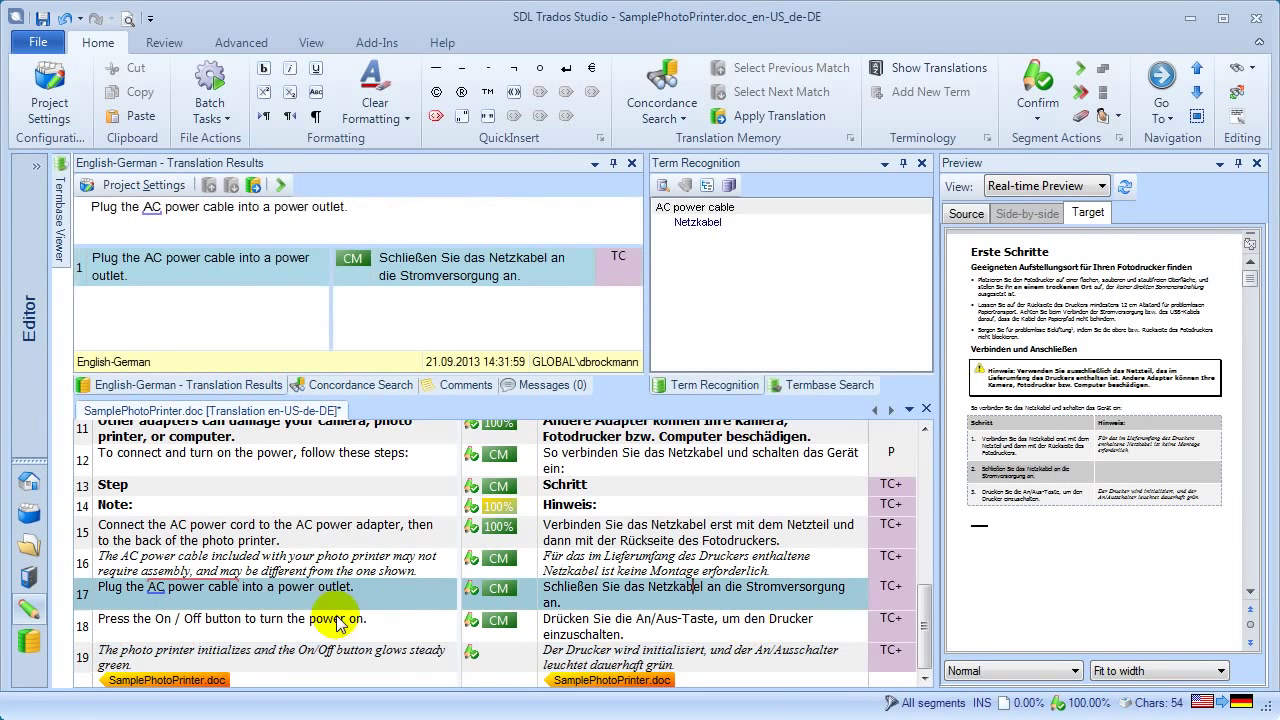
{"action": "left_click_drag", "start_coordinate": [278, 594], "coordinate": [350, 598]}
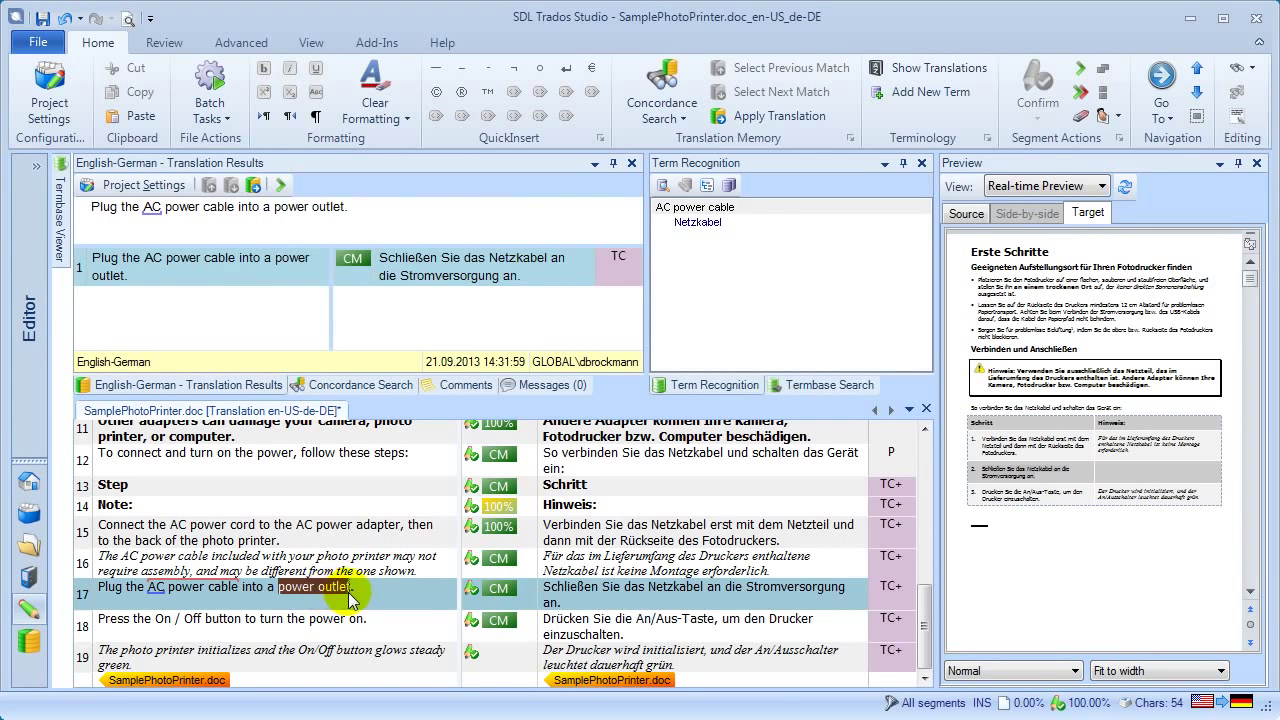
{"action": "double_click", "coordinate": [797, 588]}
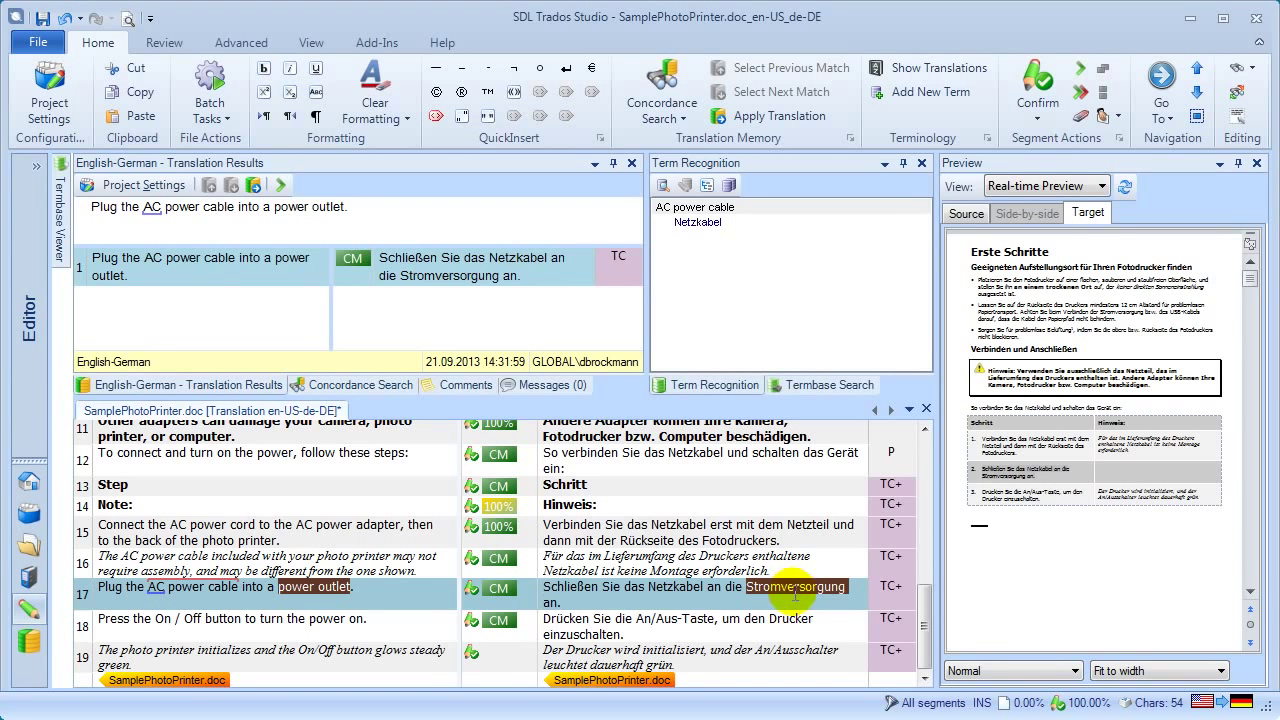
{"action": "left_click", "coordinate": [940, 94]}
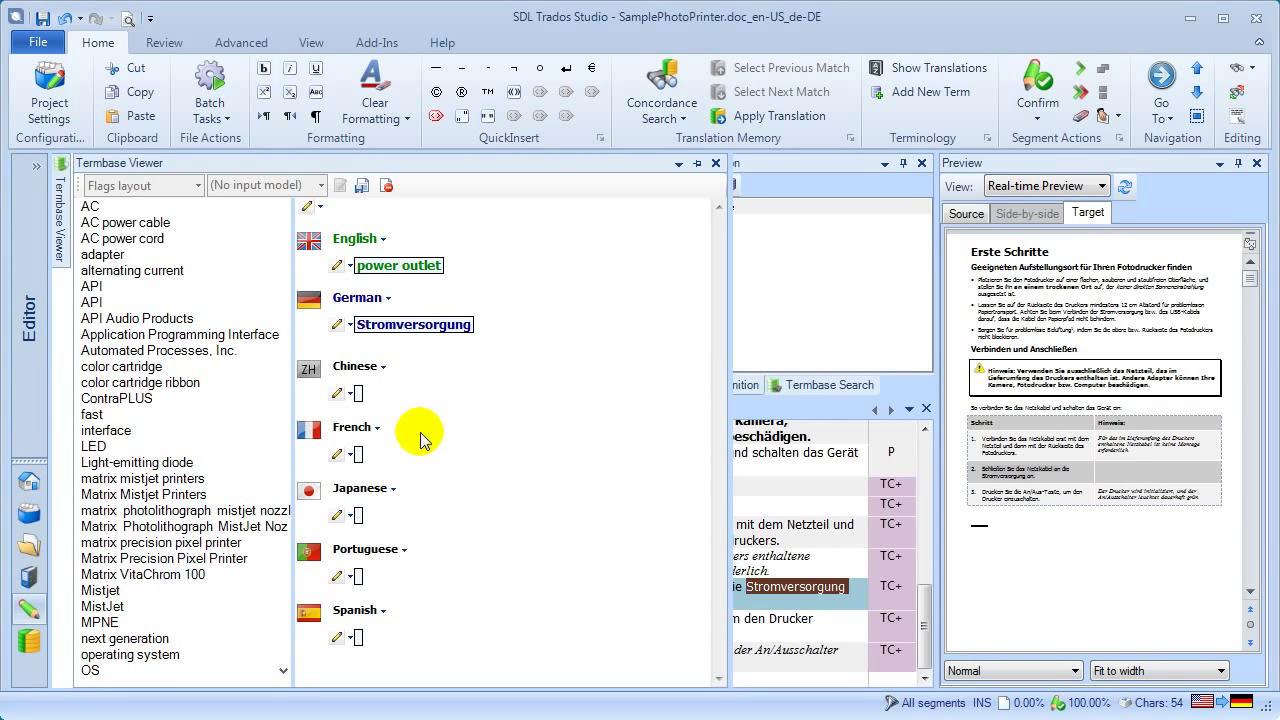
{"action": "left_click", "coordinate": [362, 185]}
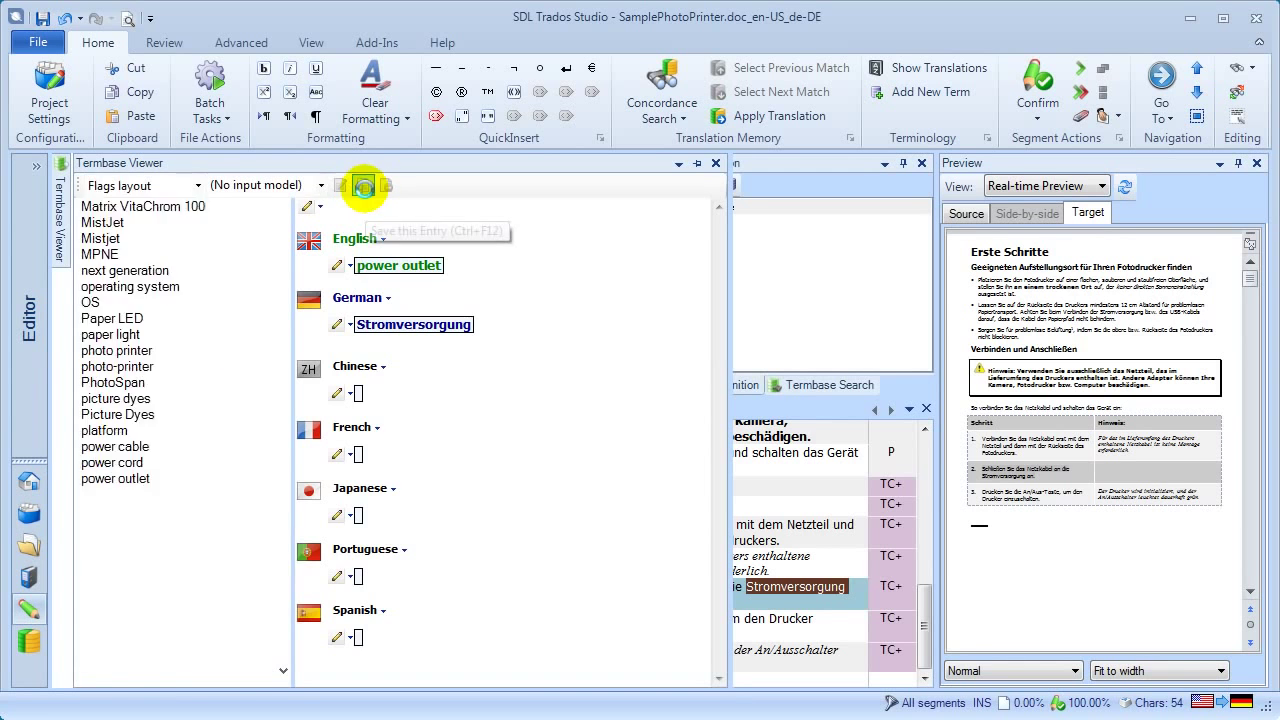
Back in segment 17, check that 'power outlet' is now recognised as a termbase term.
{"action": "left_click", "coordinate": [792, 588]}
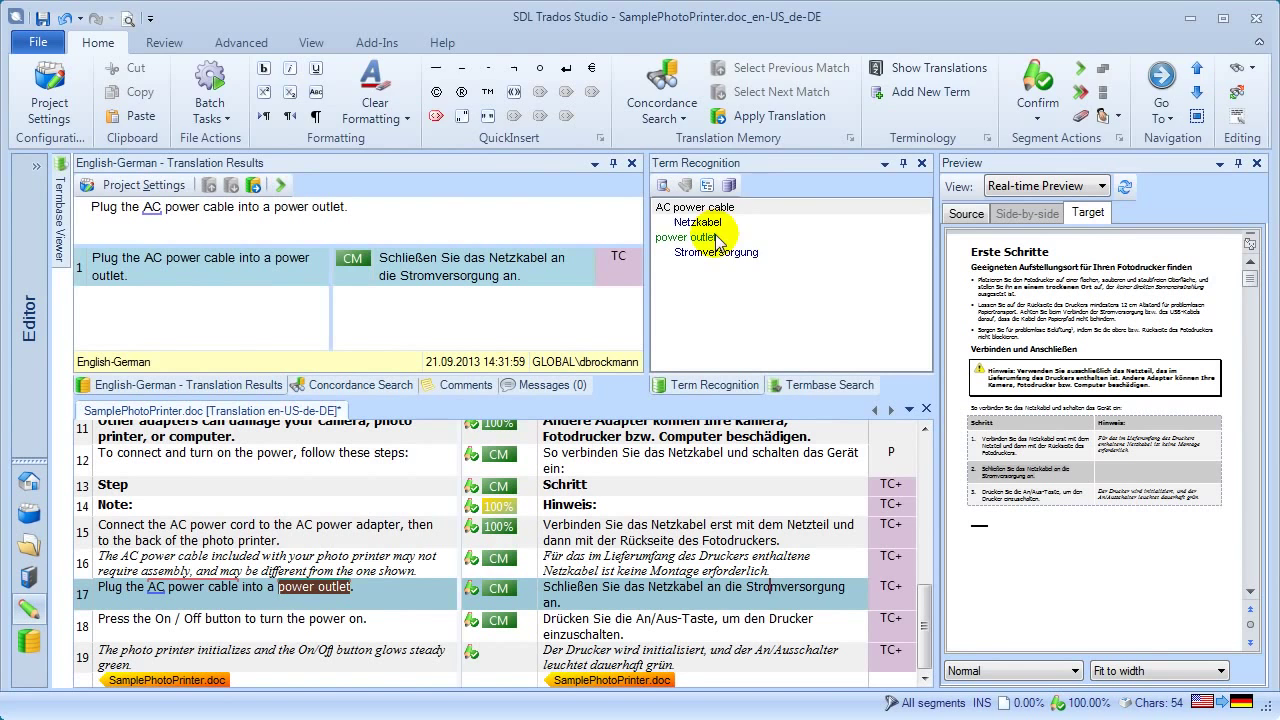
{"action": "left_click", "coordinate": [718, 240]}
{"action": "left_click", "coordinate": [316, 596]}
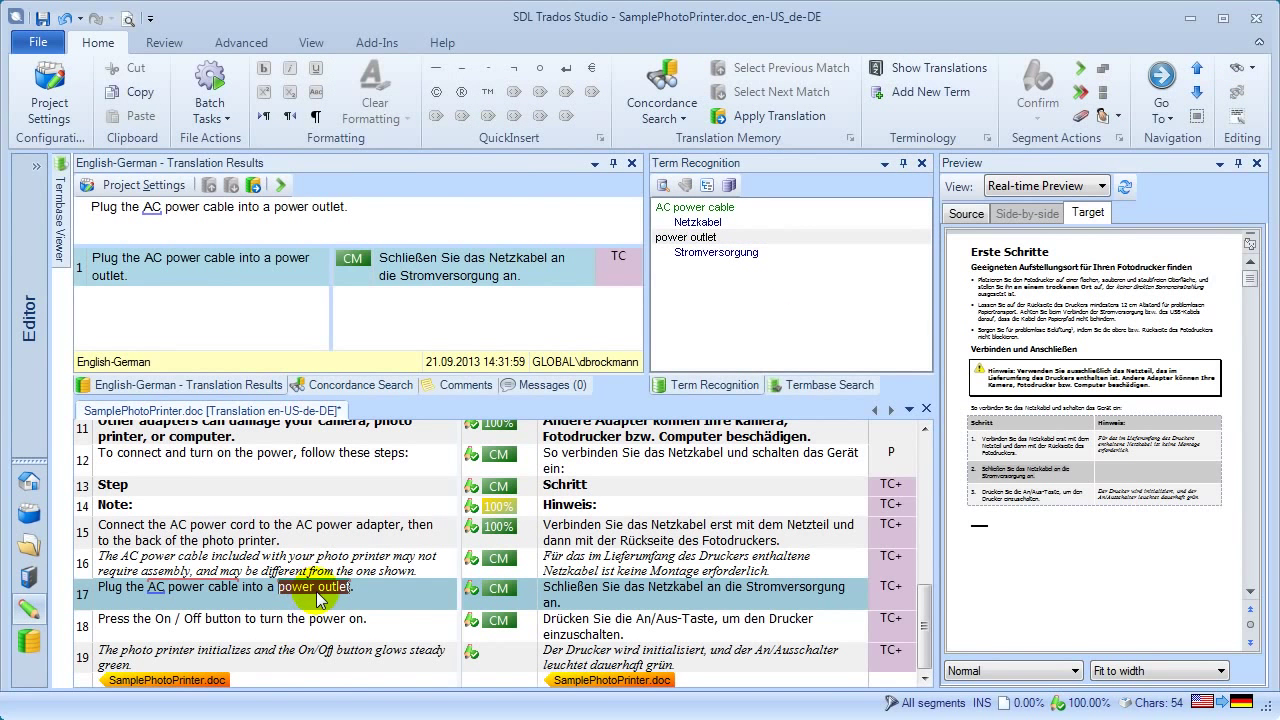
{"action": "left_click", "coordinate": [783, 585]}
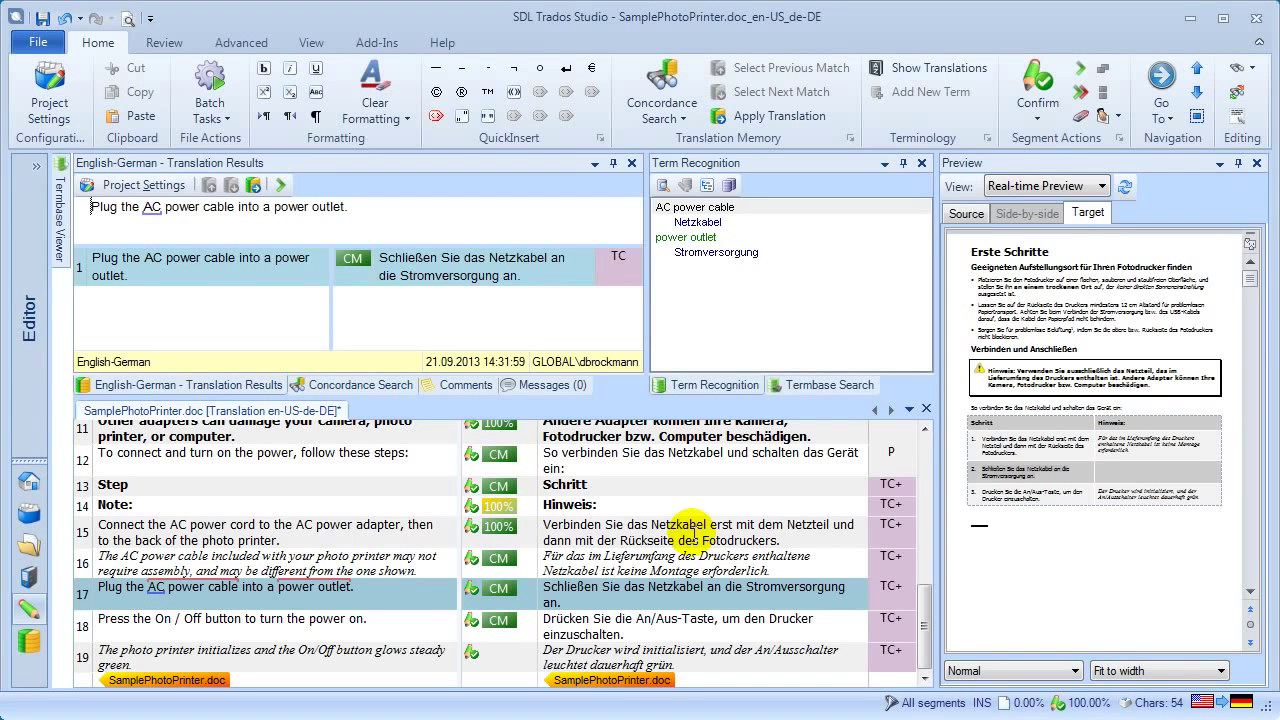
{"action": "left_click", "coordinate": [171, 44]}
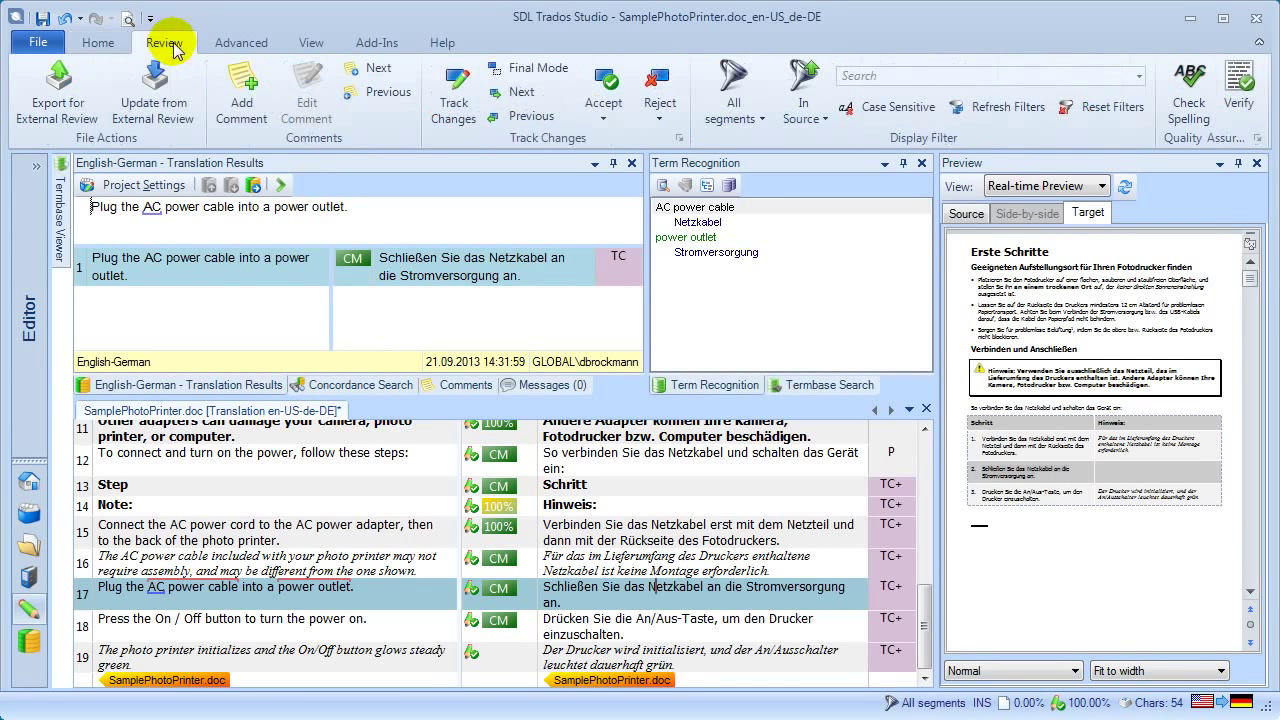
{"action": "left_click", "coordinate": [1257, 142]}
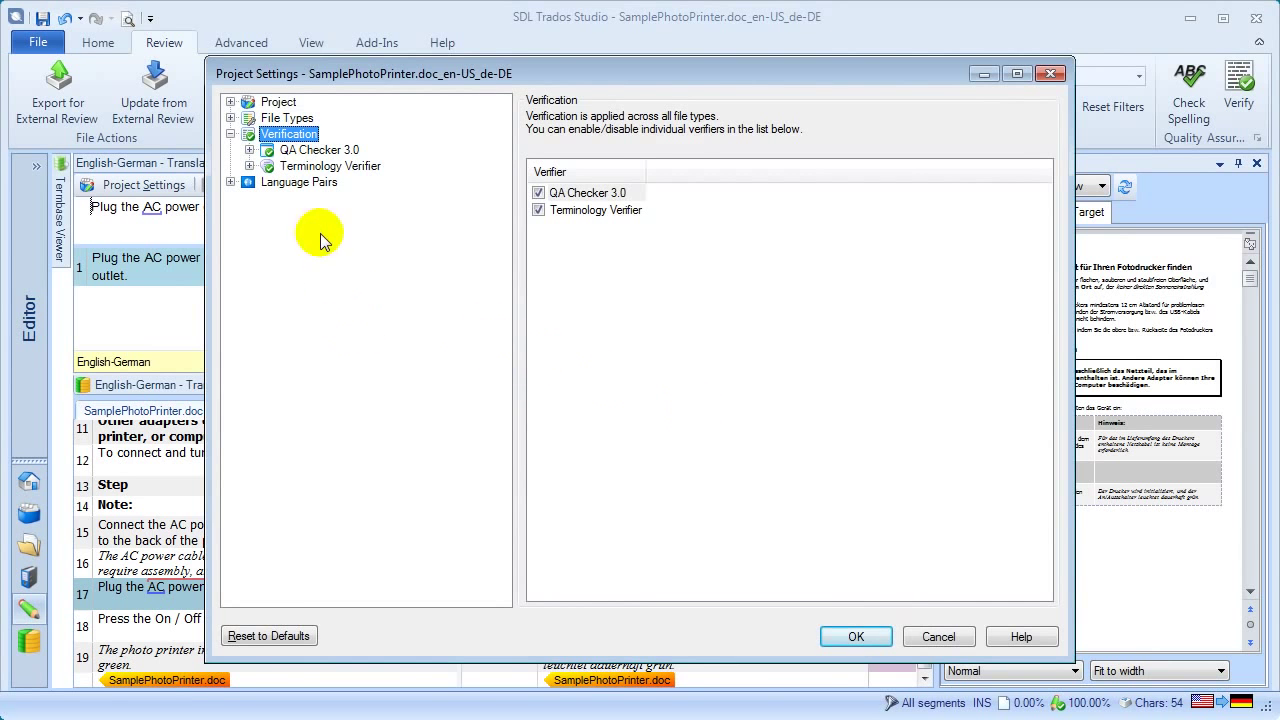
{"action": "left_click", "coordinate": [320, 150]}
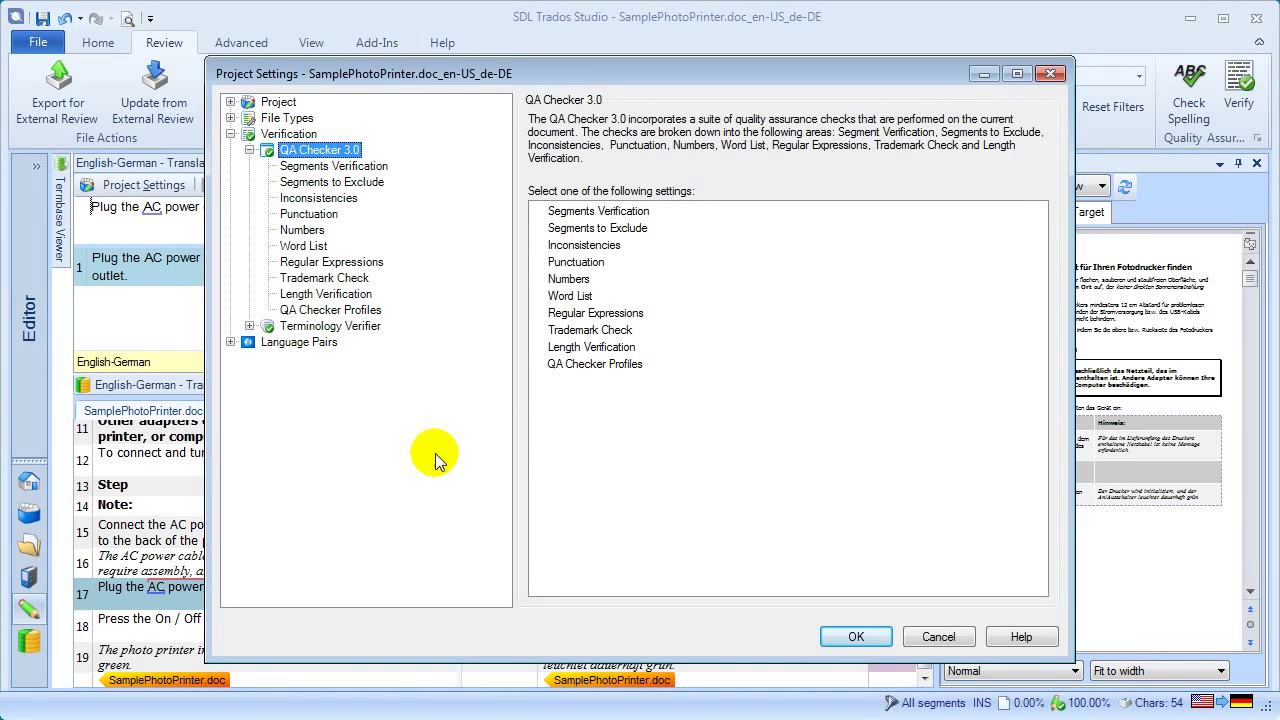
{"action": "left_click", "coordinate": [358, 167]}
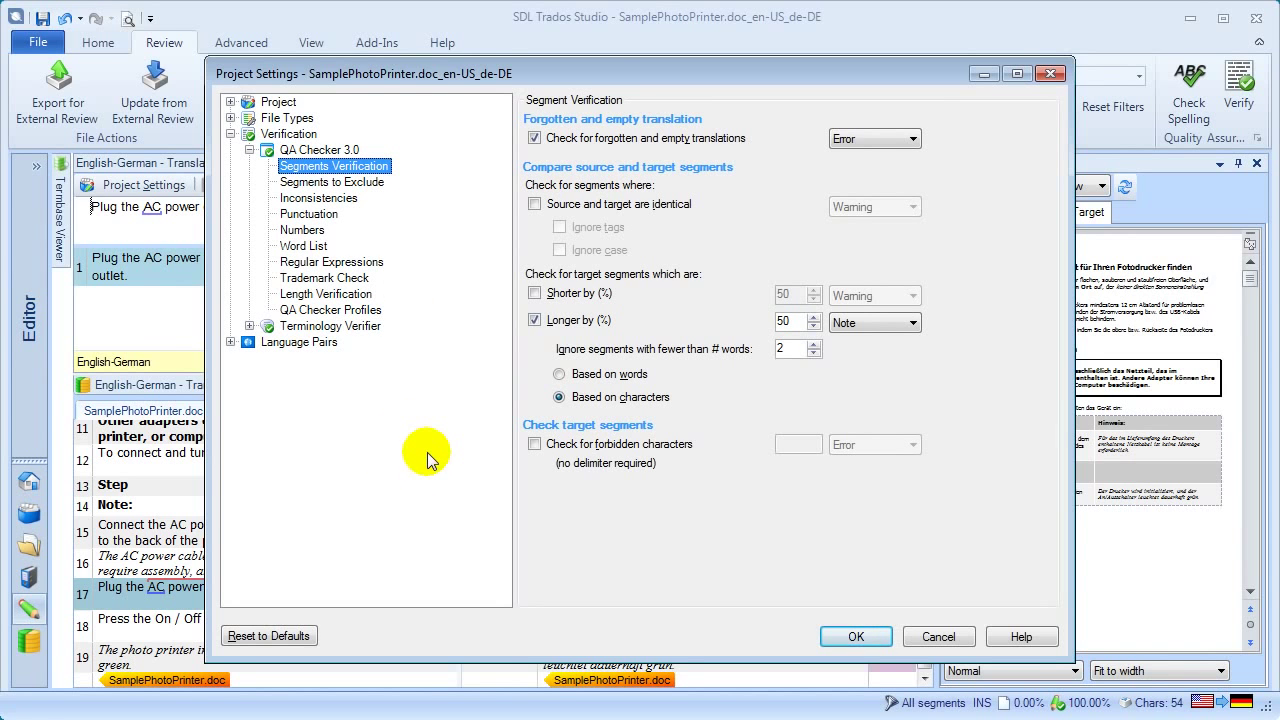
{"action": "left_click", "coordinate": [328, 198]}
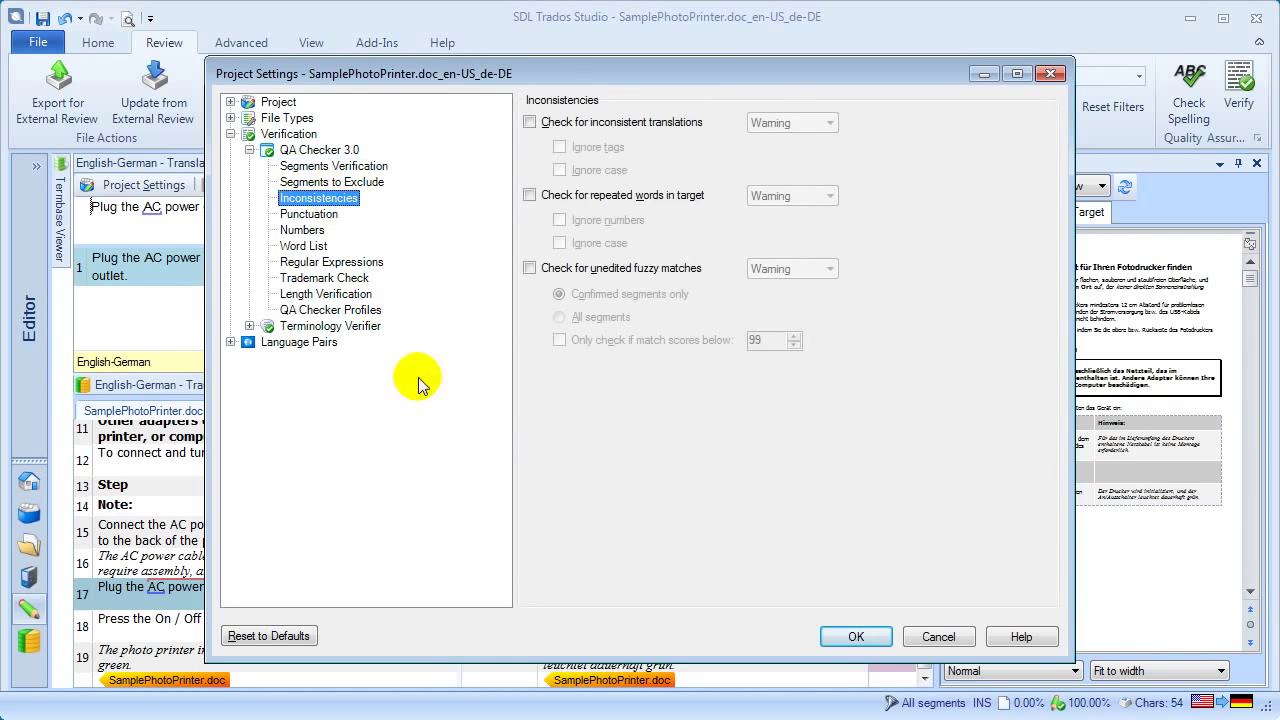
{"action": "left_click", "coordinate": [316, 214]}
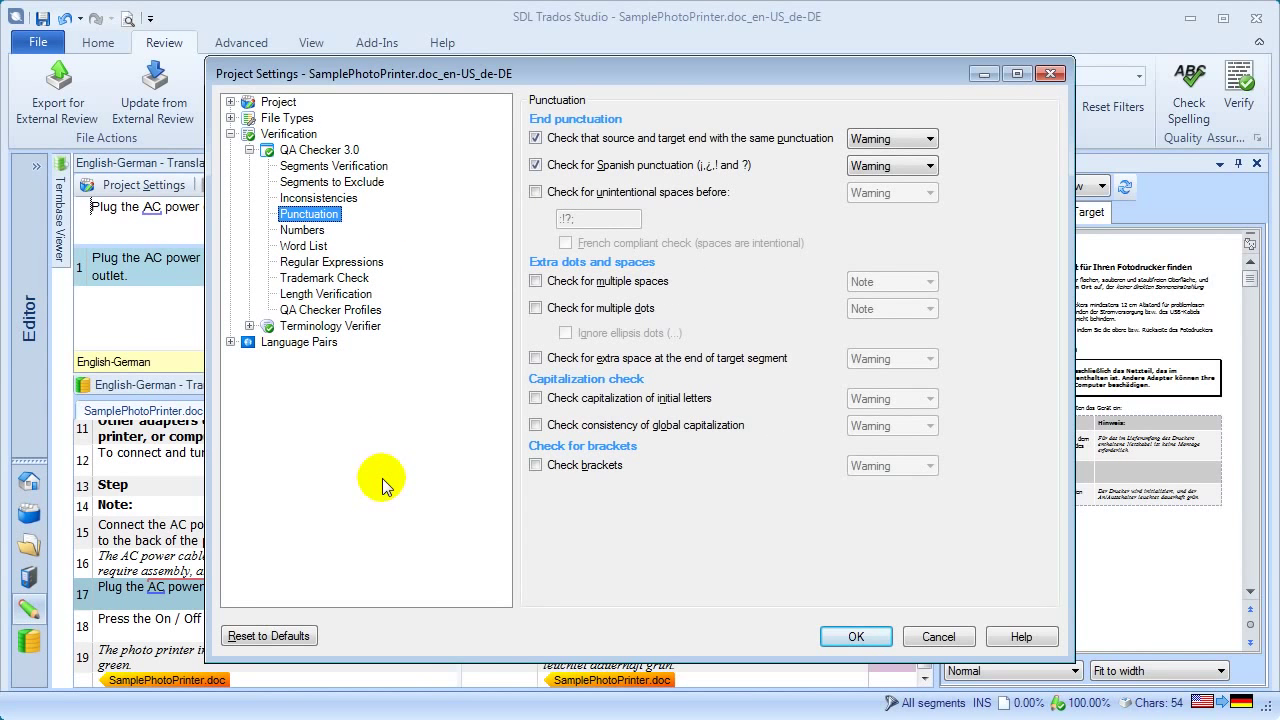
{"action": "left_click", "coordinate": [302, 230]}
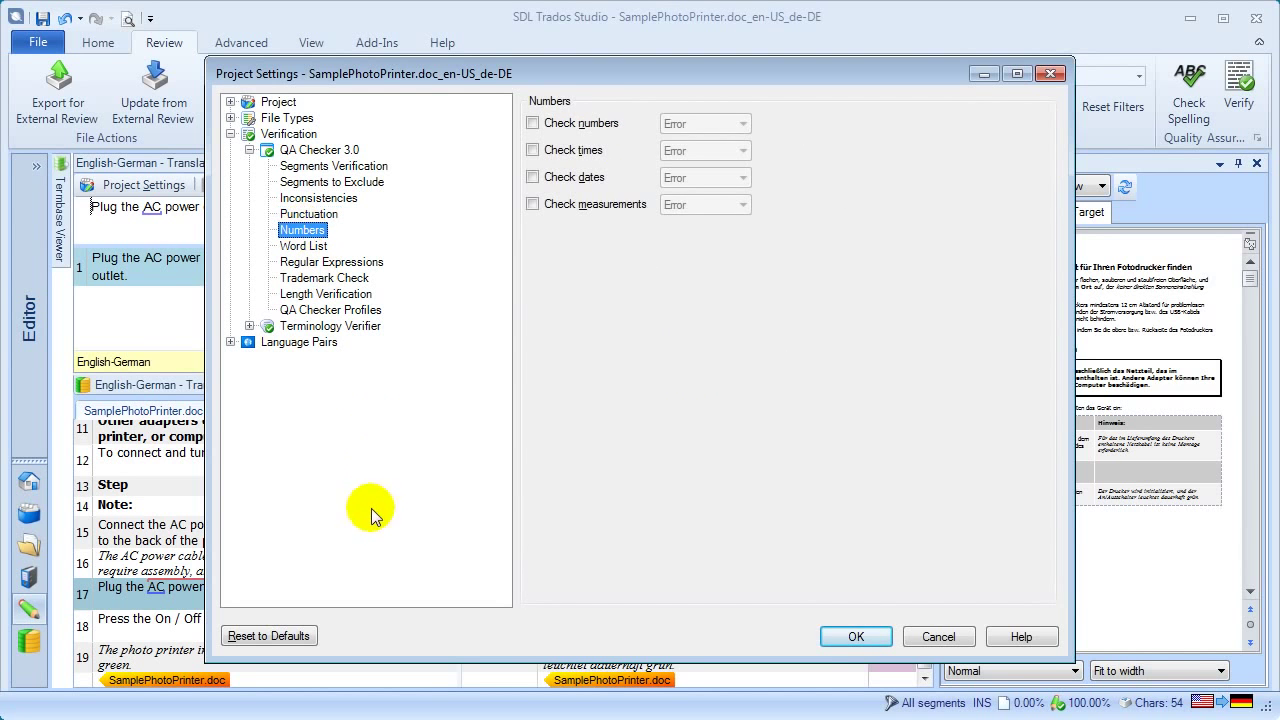
{"action": "left_click", "coordinate": [856, 636]}
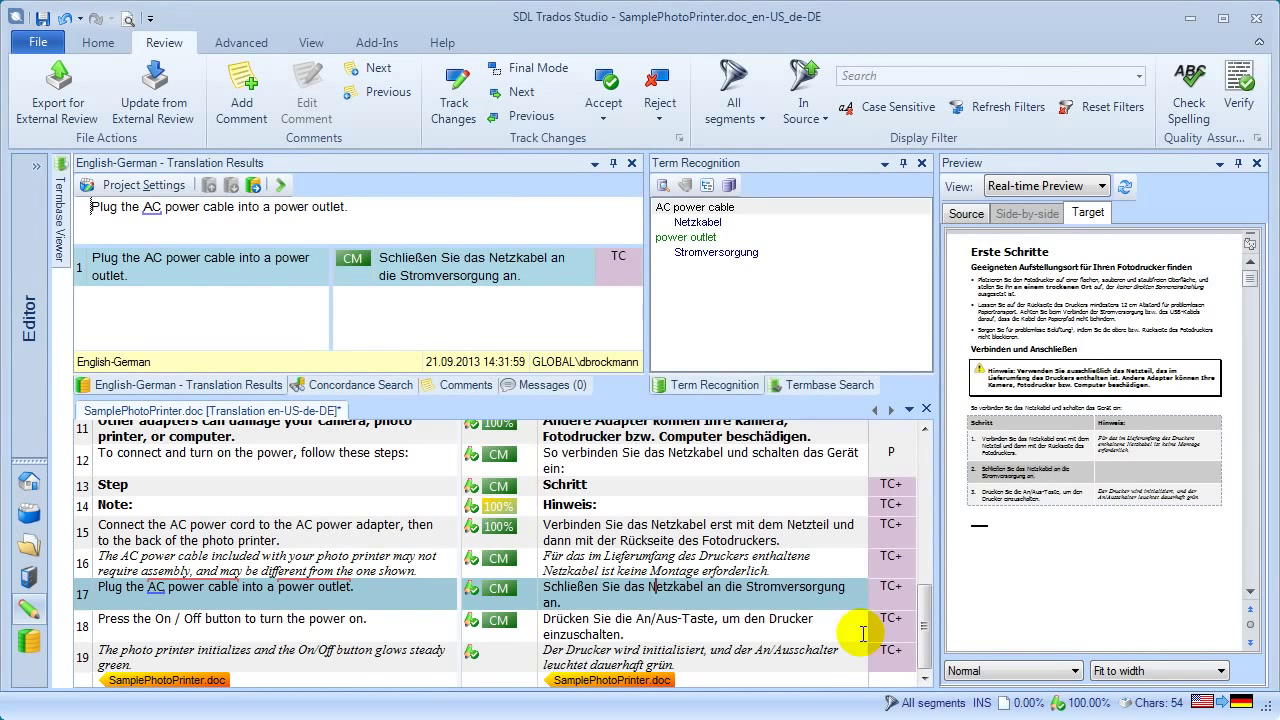
Verify the document and go to segment 3, flagged as 71,82% longer than its source.
{"action": "left_click", "coordinate": [1240, 90]}
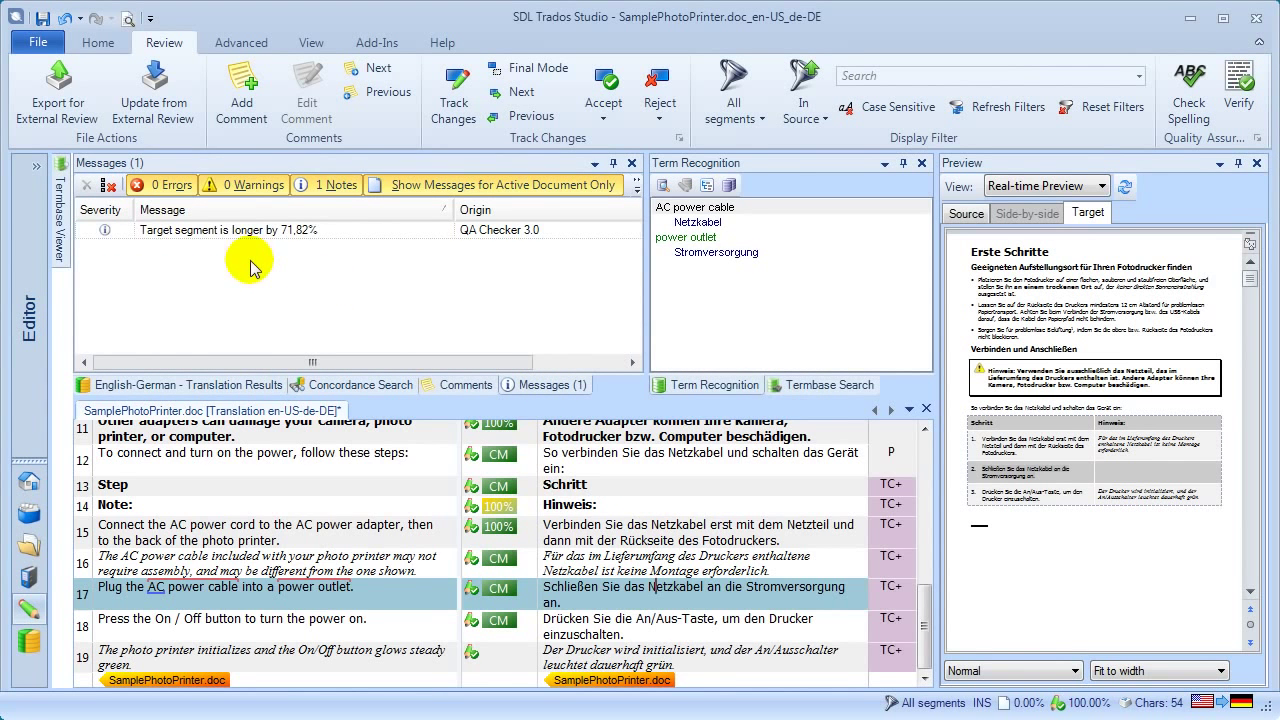
{"action": "double_click", "coordinate": [366, 231]}
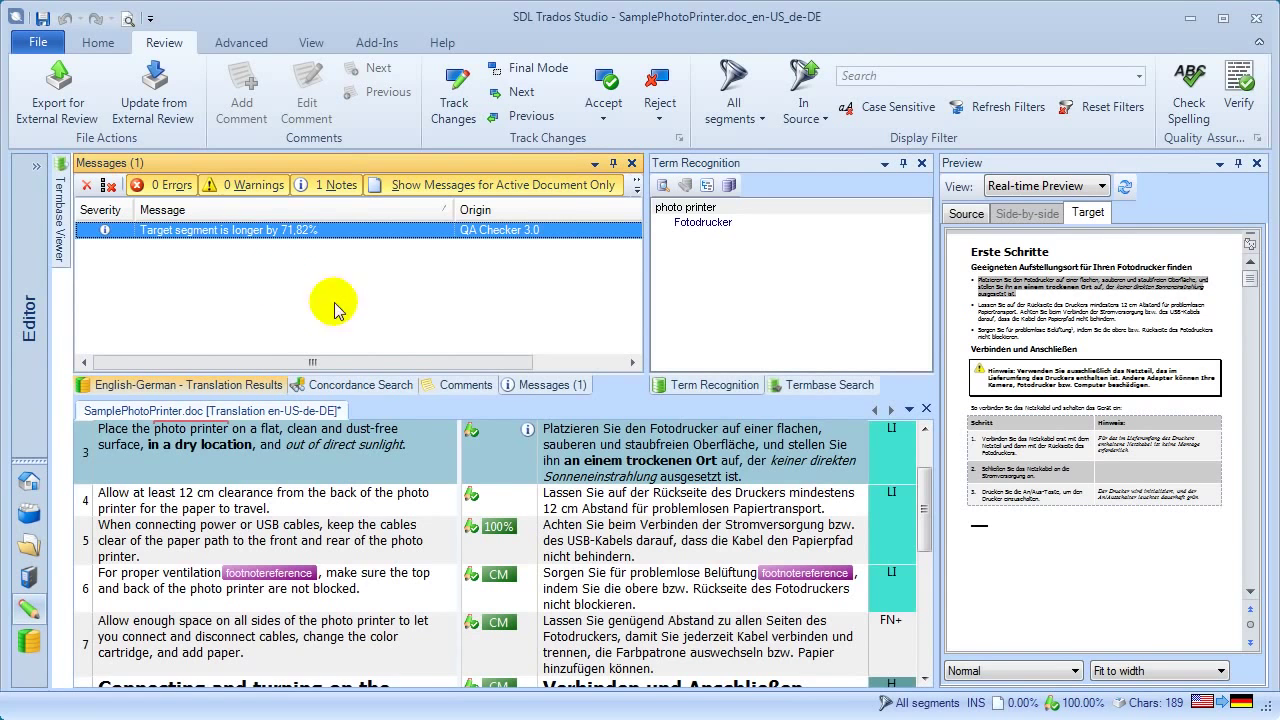
{"action": "left_click", "coordinate": [233, 290]}
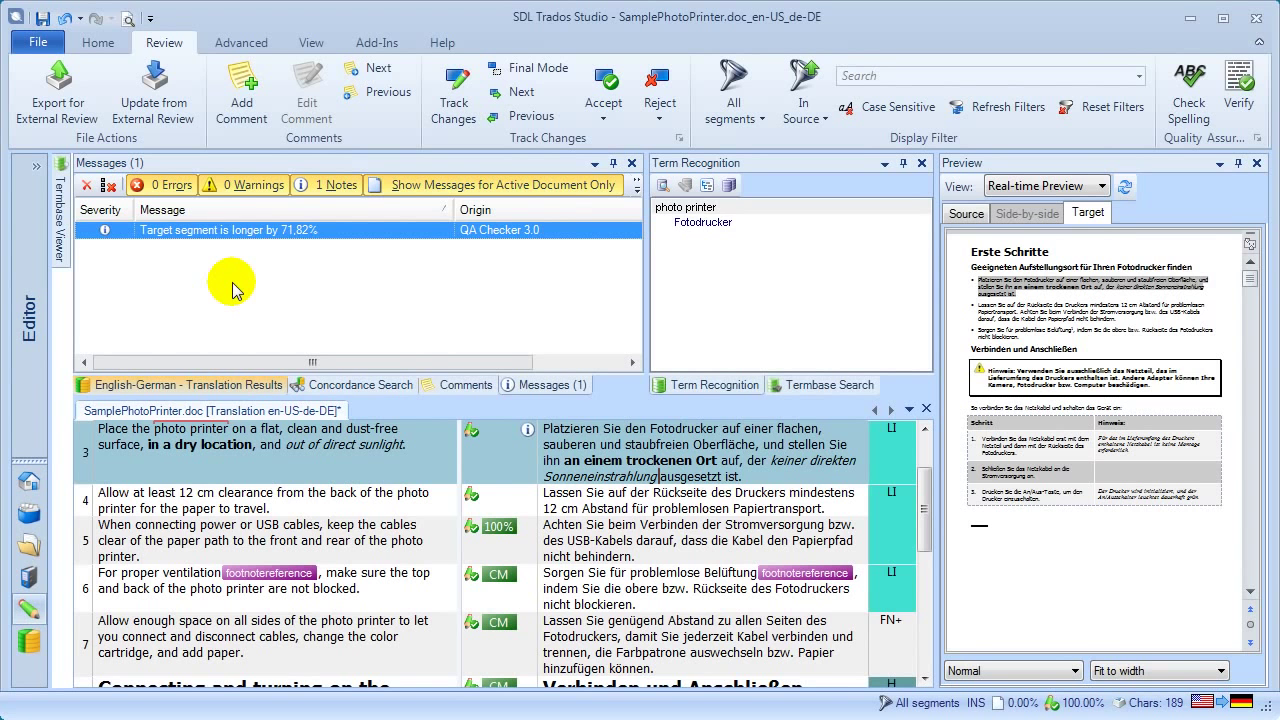
Save the bilingual translation file.
{"action": "left_click", "coordinate": [38, 42]}
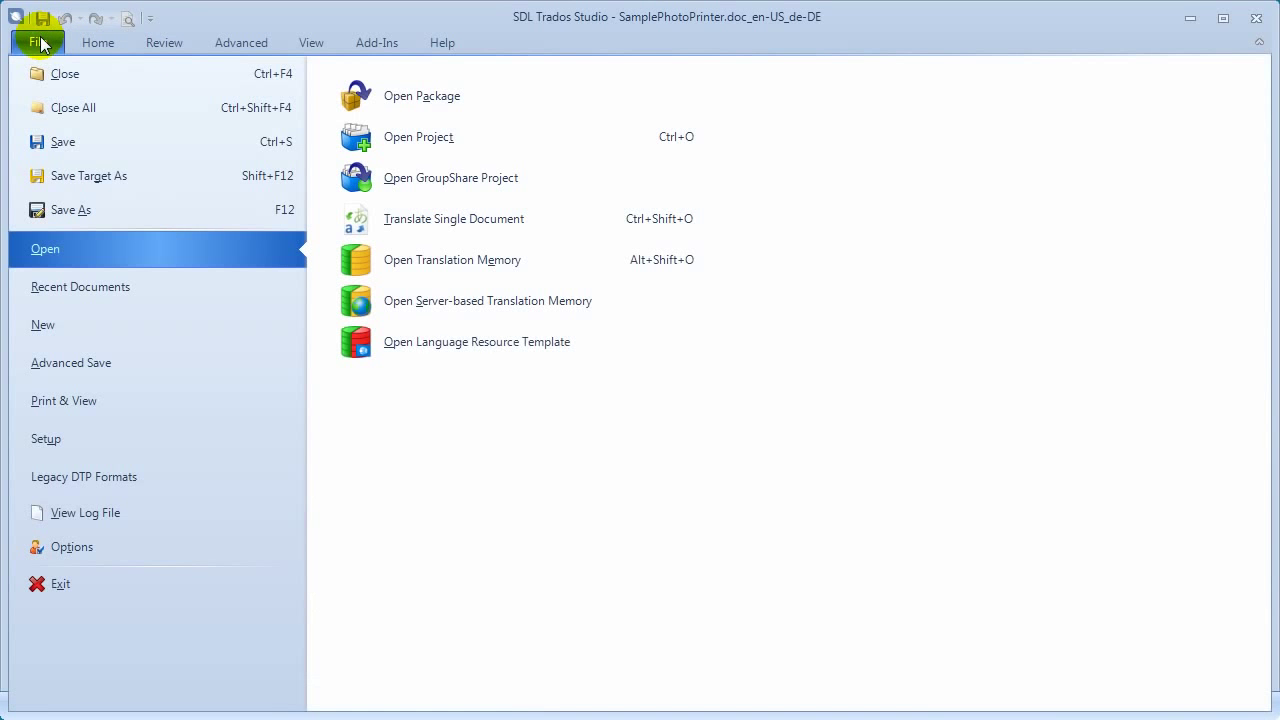
{"action": "left_click", "coordinate": [131, 142]}
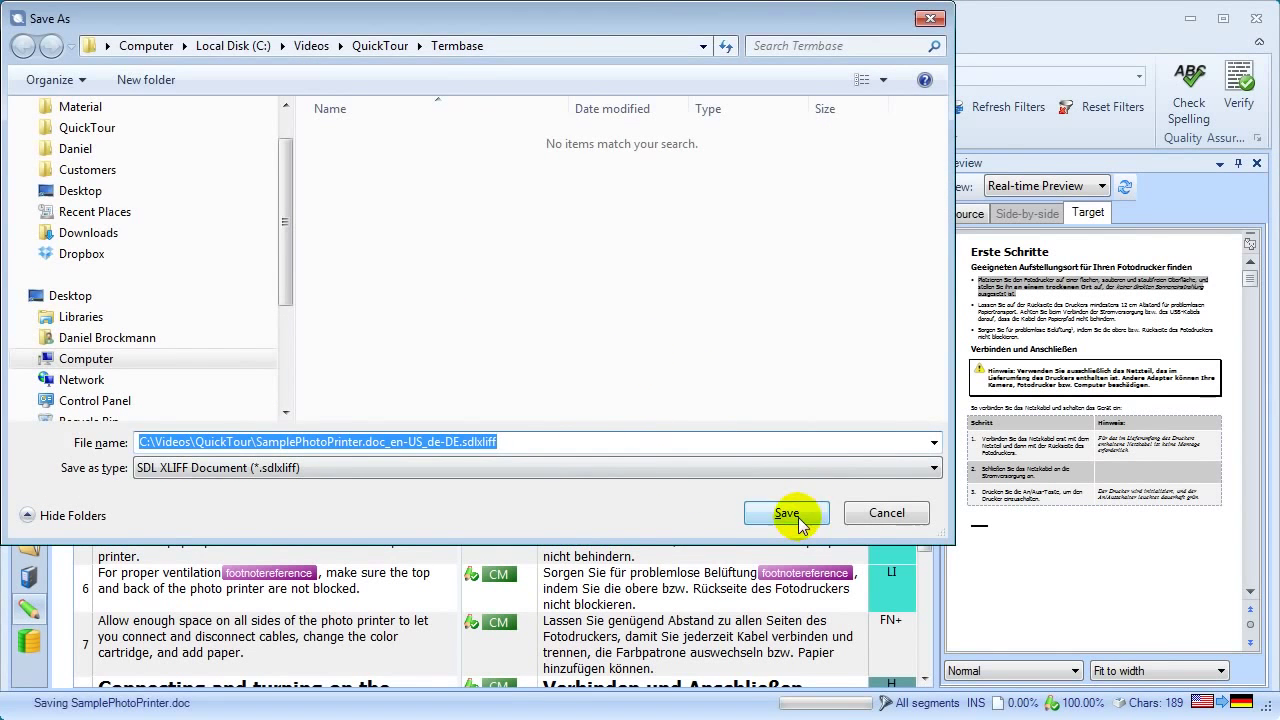
{"action": "left_click", "coordinate": [790, 513]}
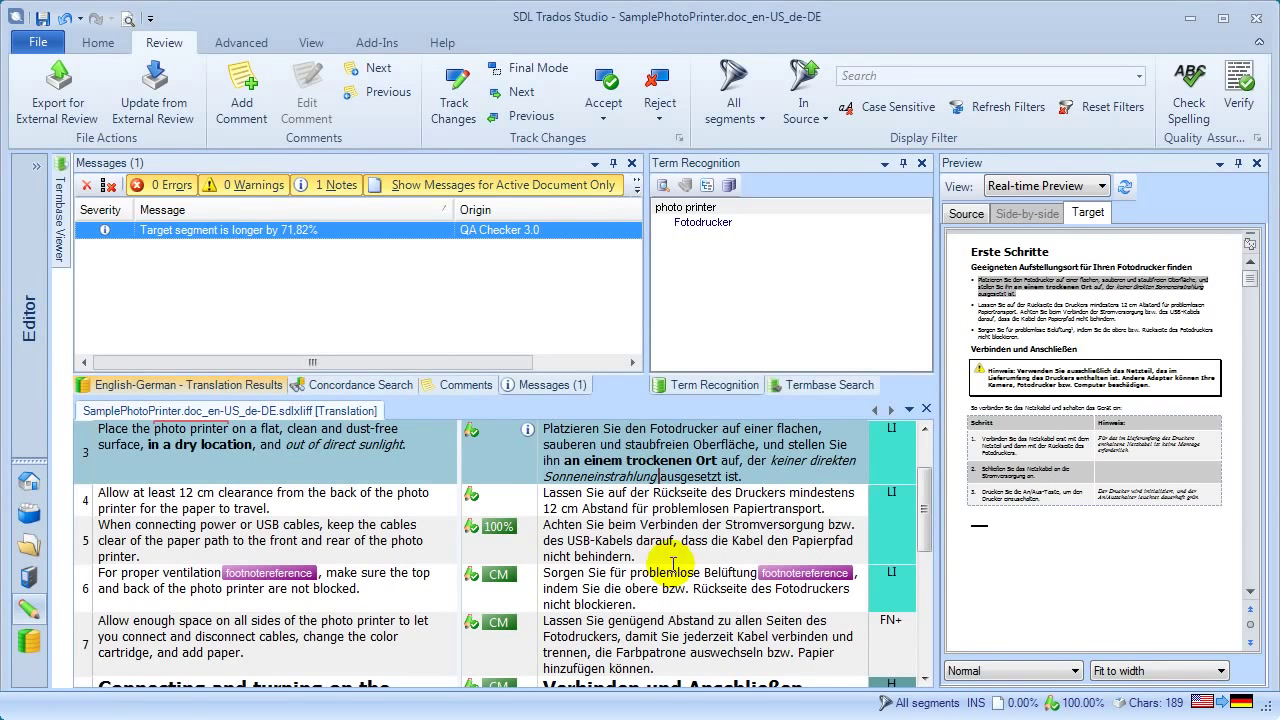
Save the German target document as German_SamplePhotoPrinter.doc in the QuickTour folder.
{"action": "left_click", "coordinate": [40, 43]}
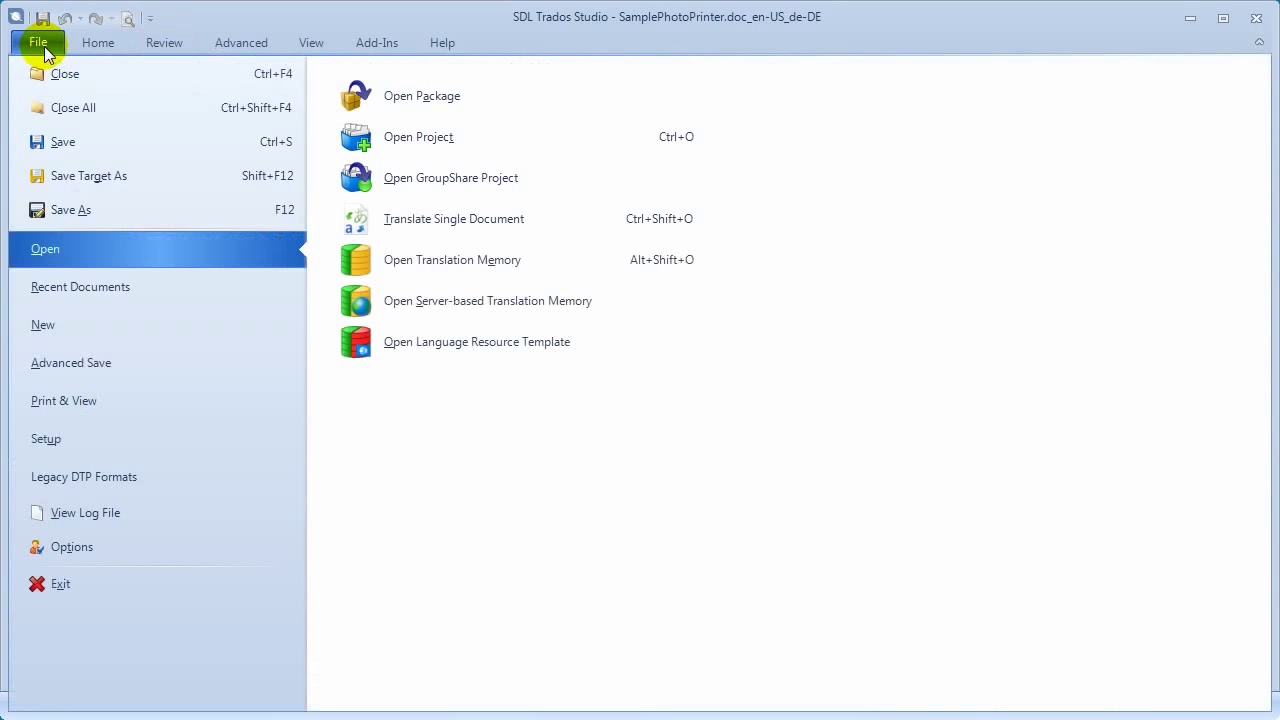
{"action": "left_click", "coordinate": [141, 179]}
{"action": "key", "text": "Home"}
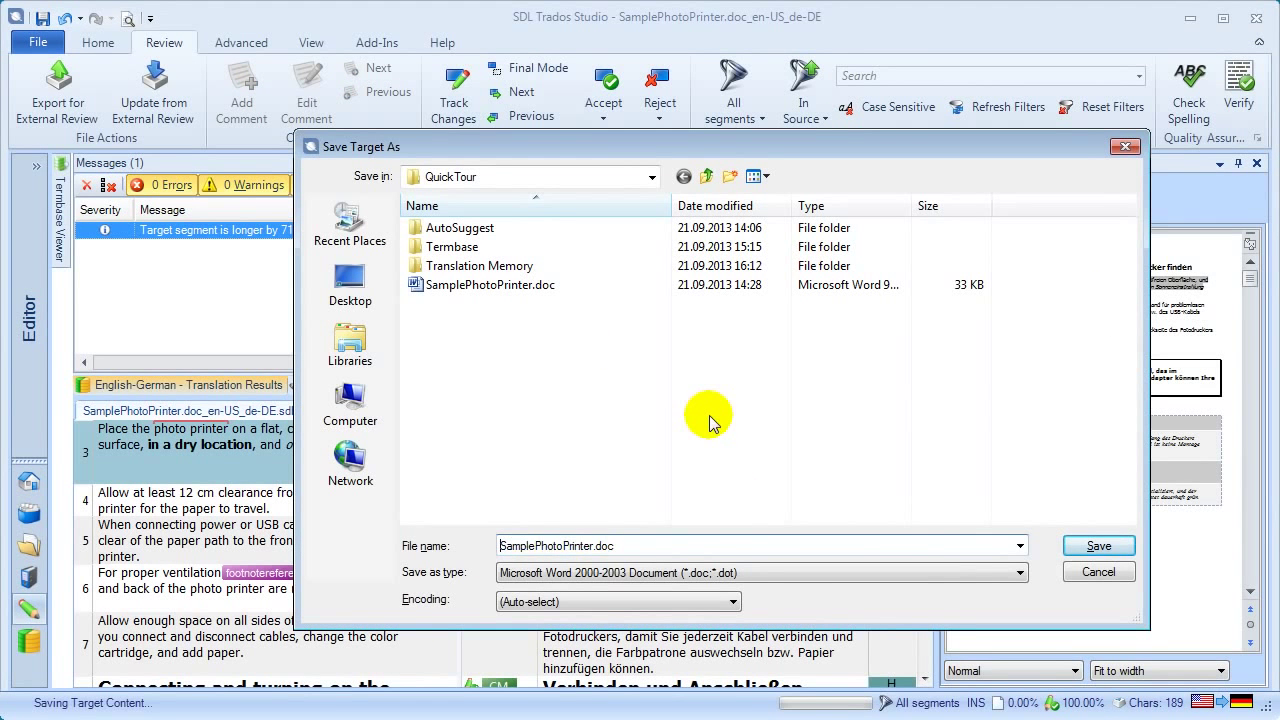
{"action": "type", "text": "German_"}
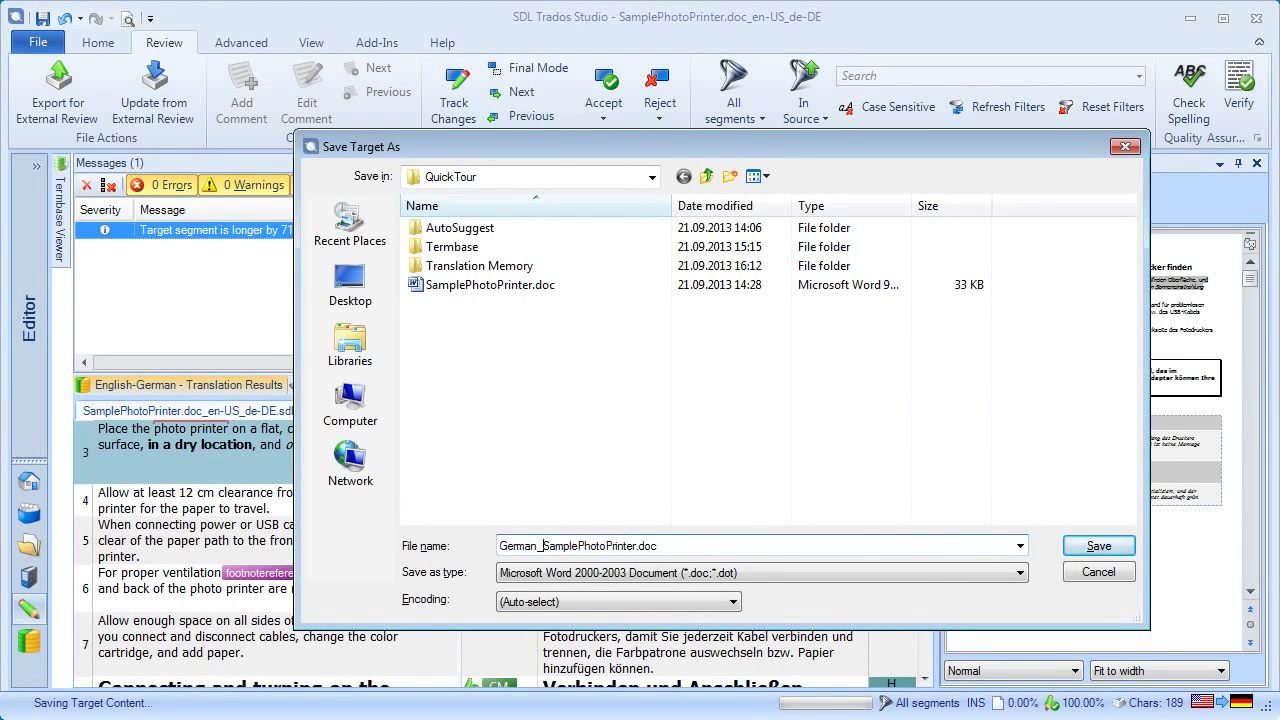
{"action": "left_click", "coordinate": [1100, 546]}
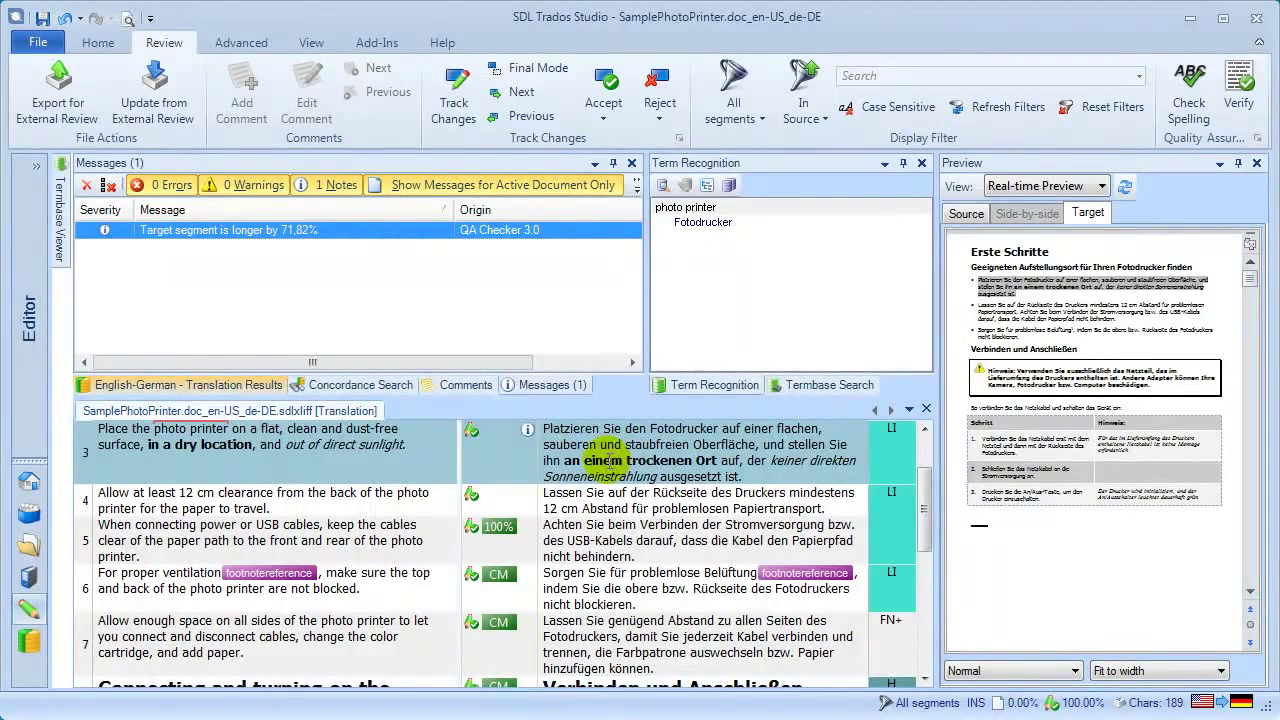
{"action": "left_click", "coordinate": [127, 22]}
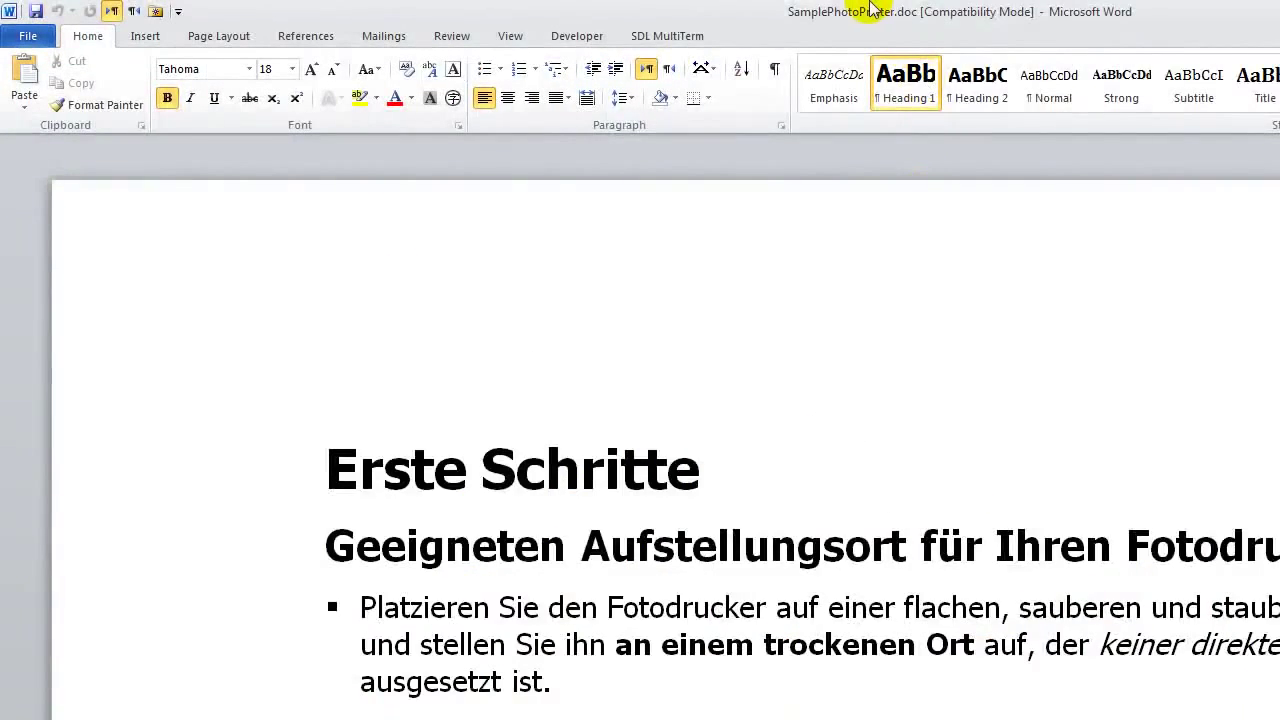
{"action": "double_click", "coordinate": [870, 10]}
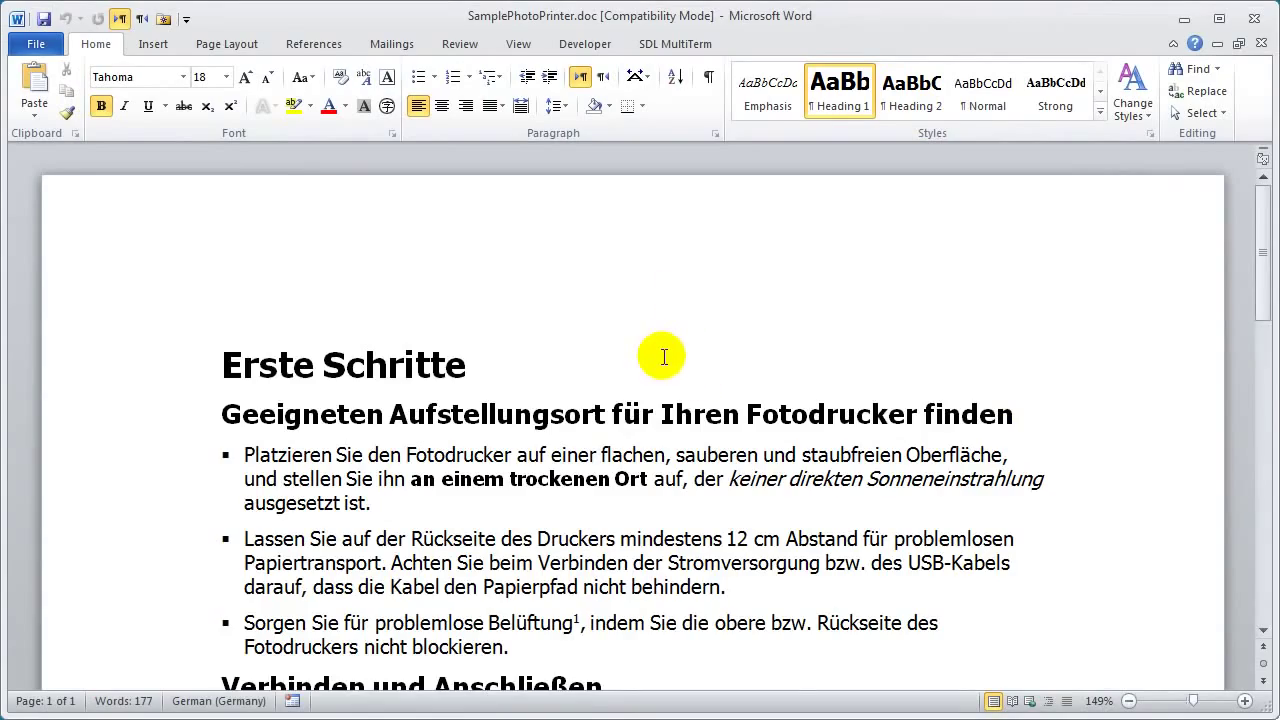
{"action": "scroll", "coordinate": [600, 370], "scroll_direction": "down", "scroll_amount": 3}
{"action": "scroll", "coordinate": [495, 388], "scroll_direction": "down", "scroll_amount": 7}
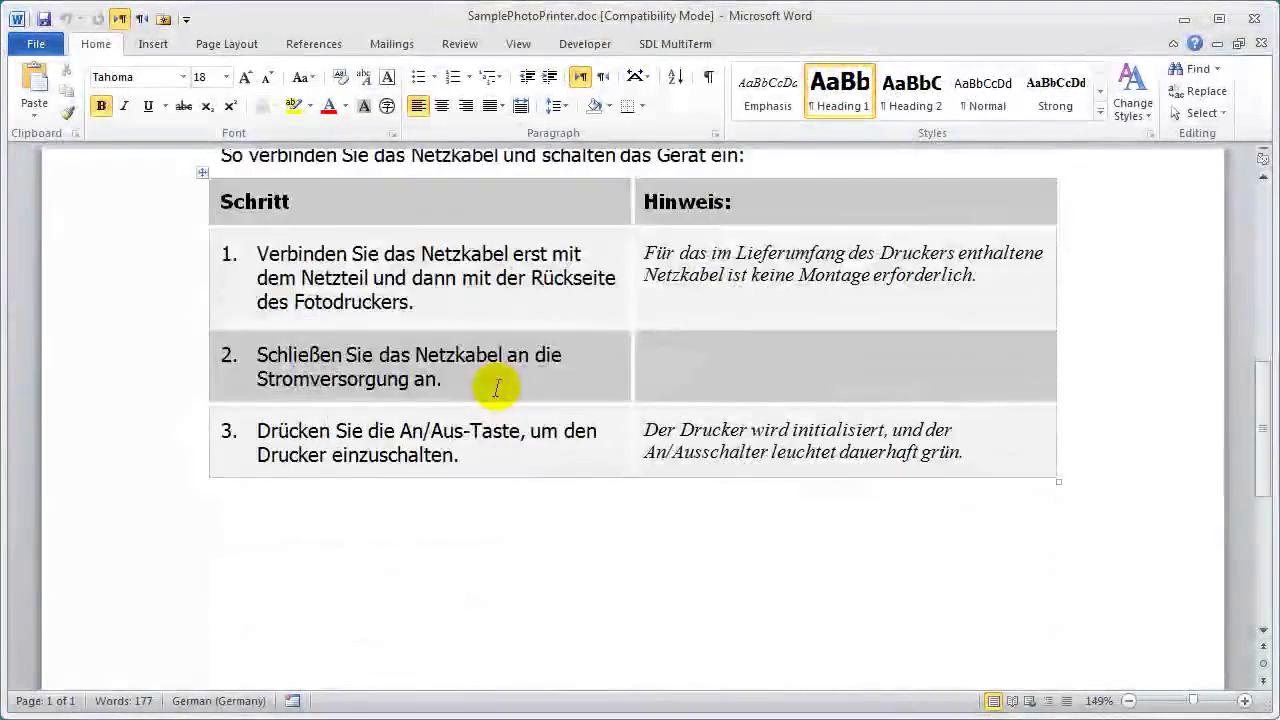
{"action": "scroll", "coordinate": [495, 385], "scroll_direction": "up", "scroll_amount": 6}
{"action": "scroll", "coordinate": [497, 385], "scroll_direction": "up", "scroll_amount": 4}
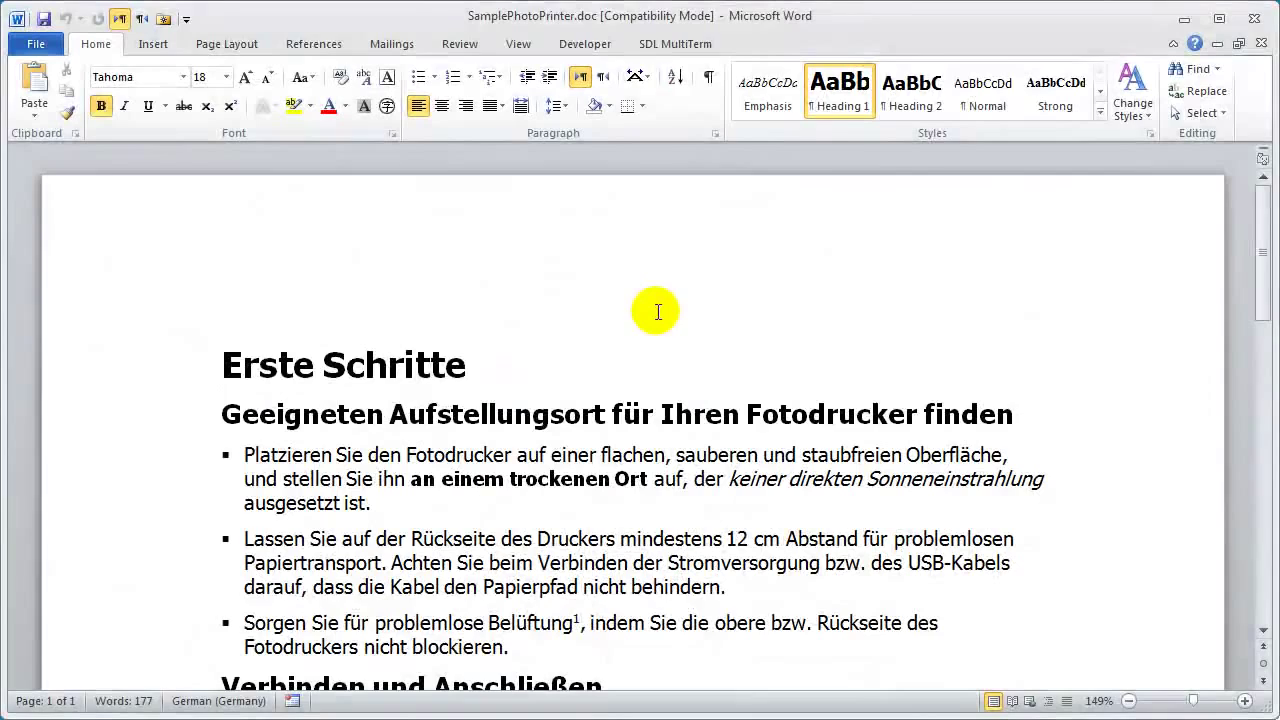